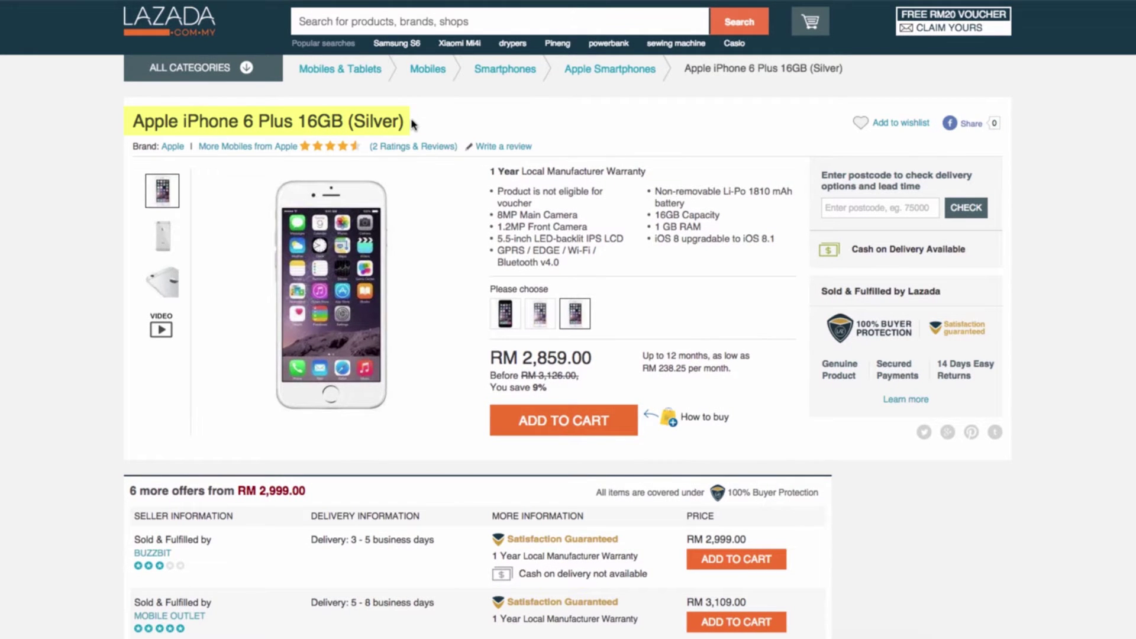
Scroll the iPhone 6 Plus 16GB (Silver) listing down to its specifications table
mouse_move(338, 237)
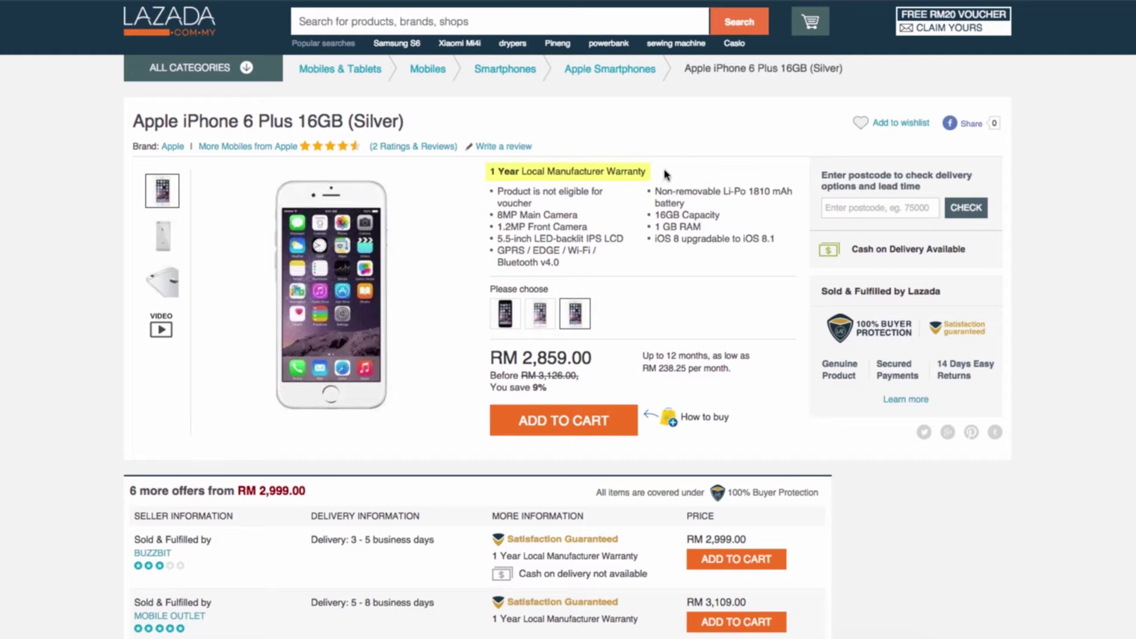
scroll(663, 174, "down", 10)
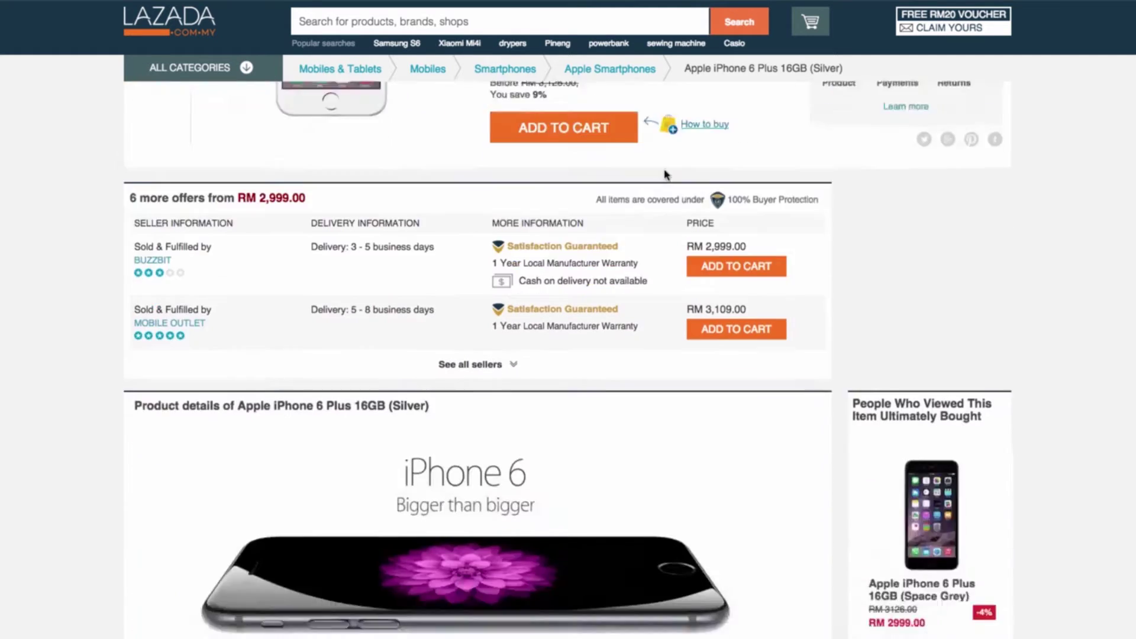
scroll(664, 174, "down", 15)
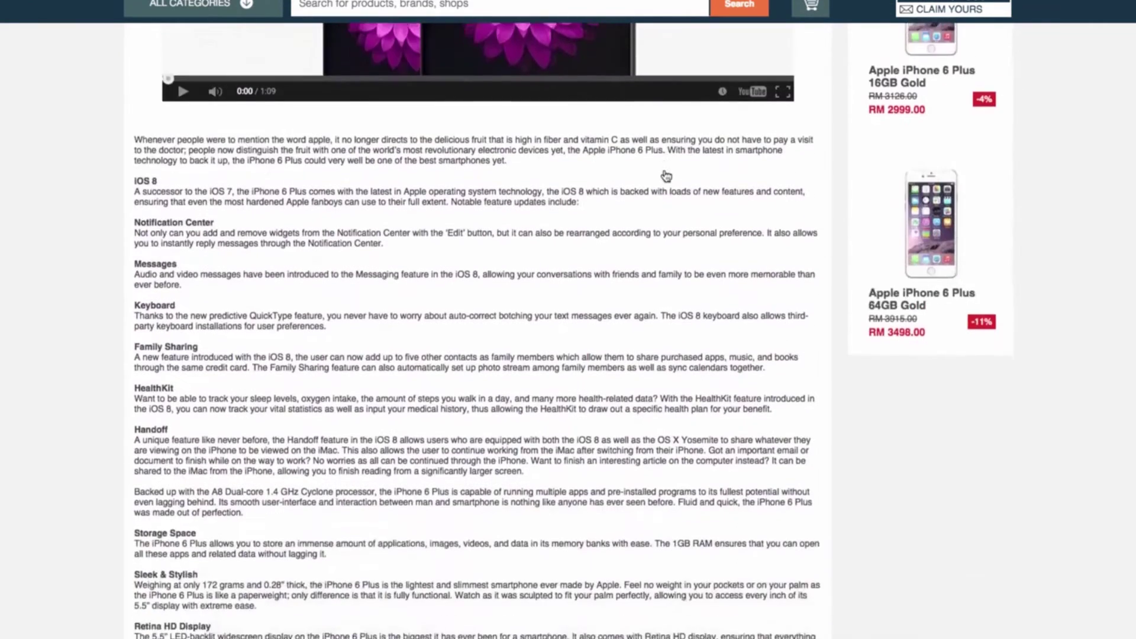
scroll(664, 174, "down", 20)
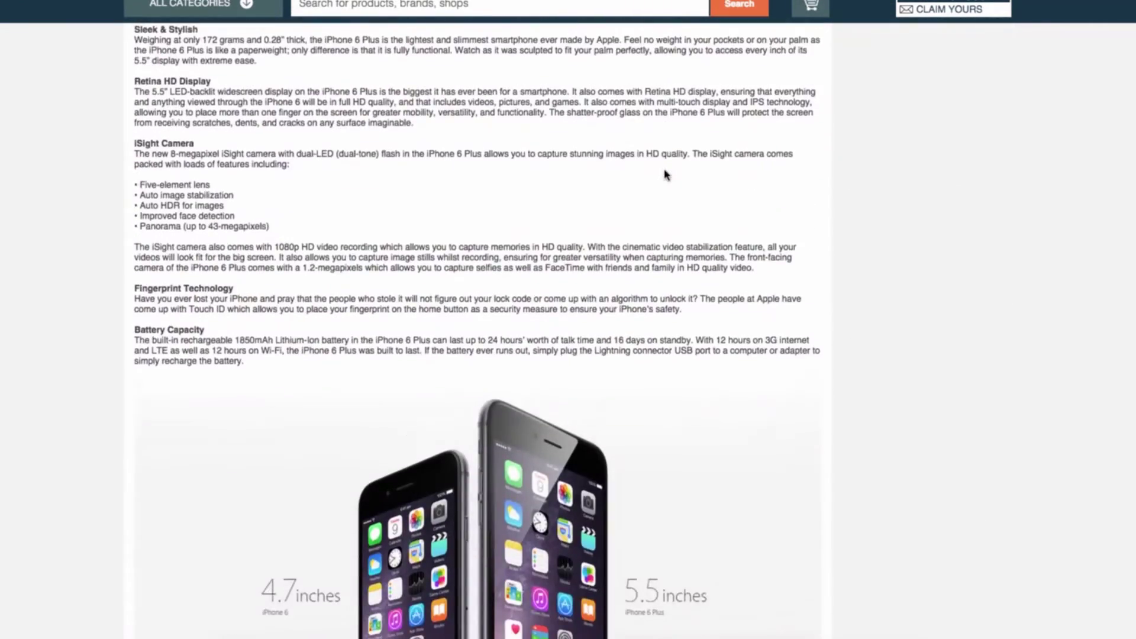
scroll(665, 174, "down", 20)
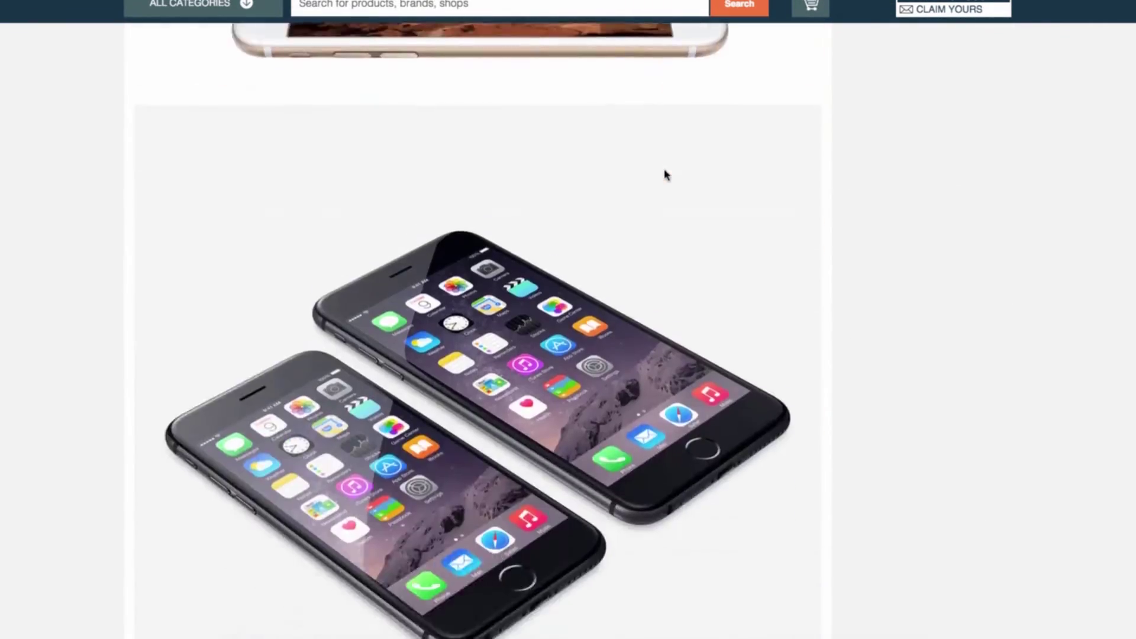
scroll(665, 174, "down", 3)
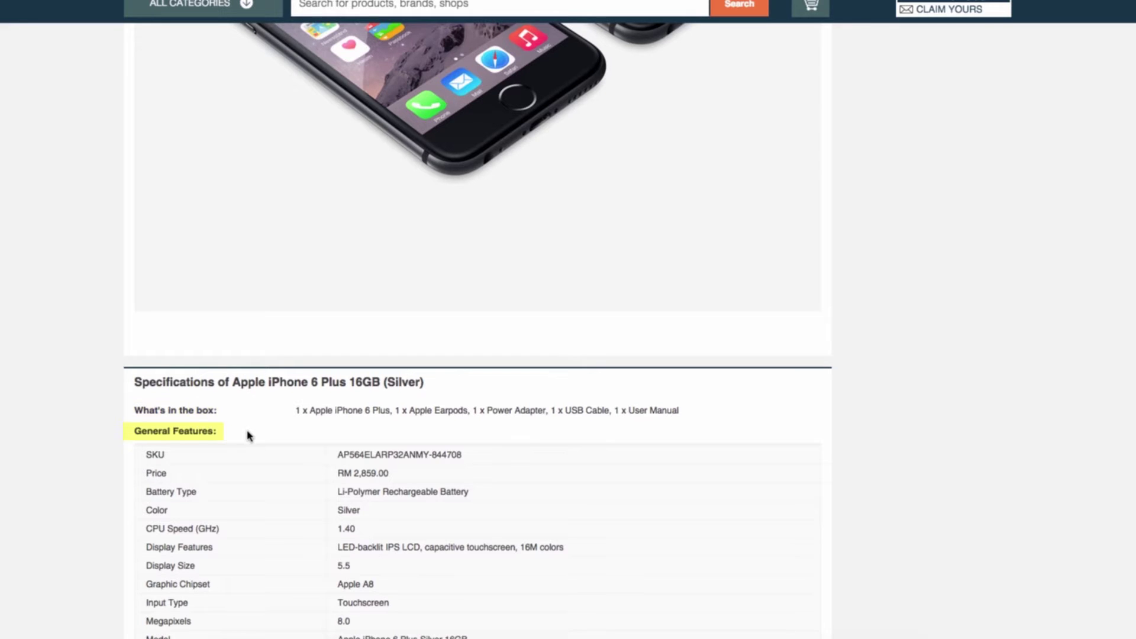
scroll(247, 435, "down", 7)
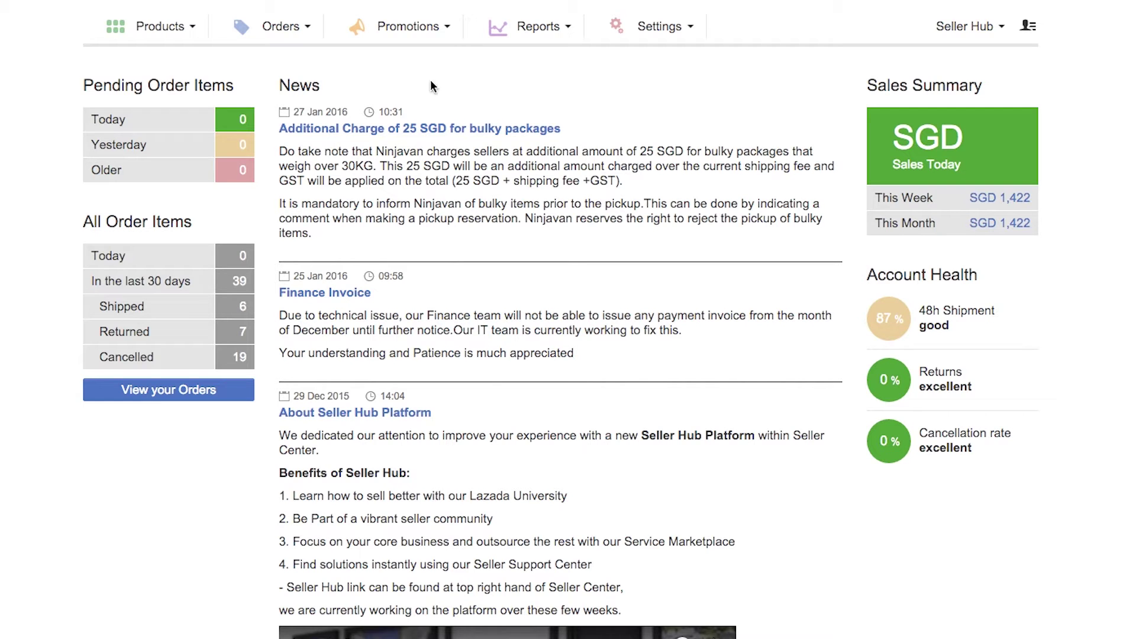
From Products > Add a Product, search the catalog for 'sharp v3', which returns no matches
left_click(200, 33)
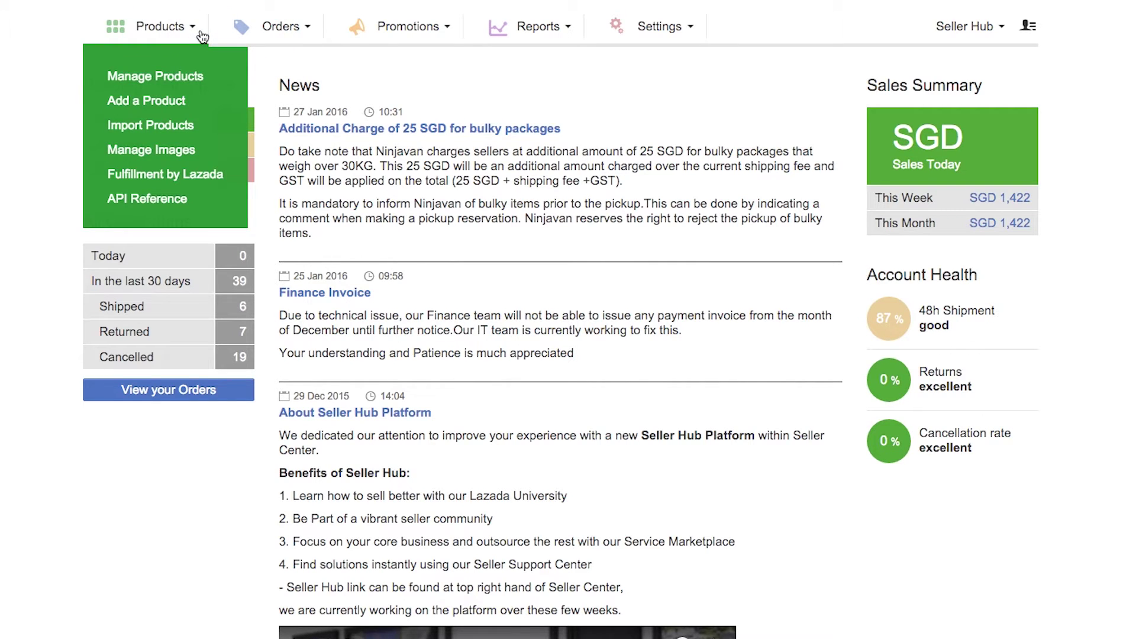
left_click(161, 102)
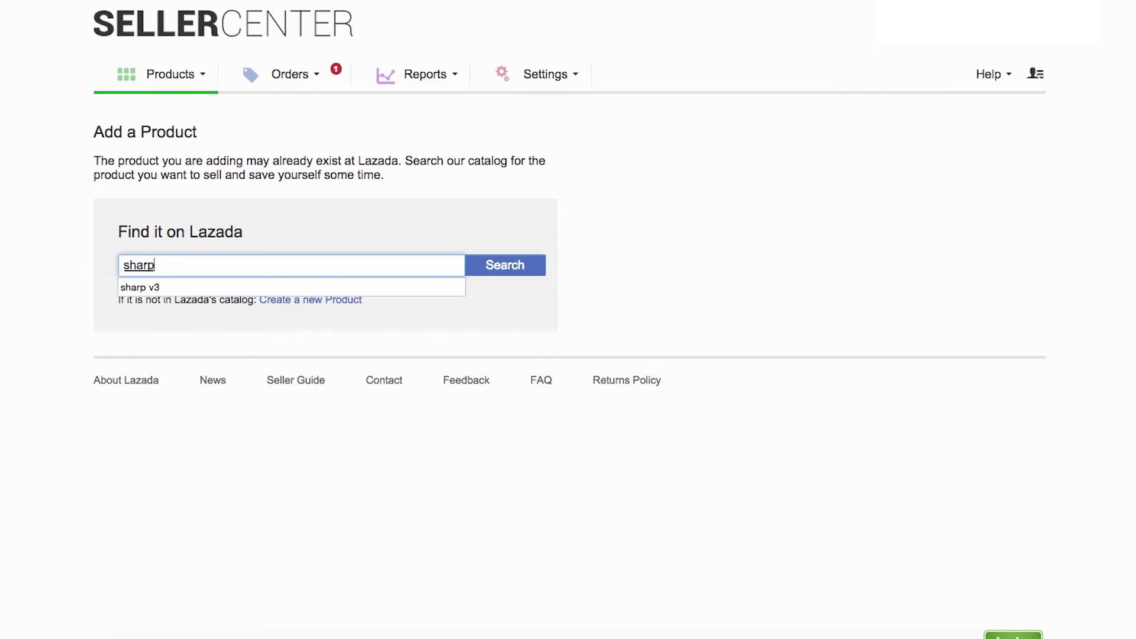
type("v3")
left_click(506, 271)
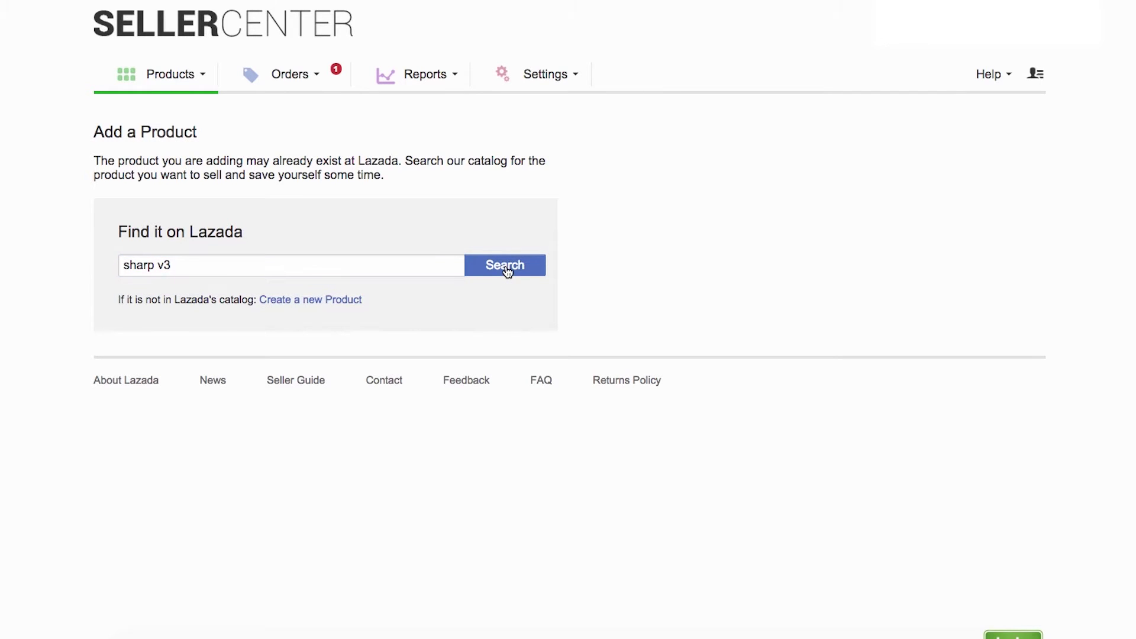
left_click(507, 271)
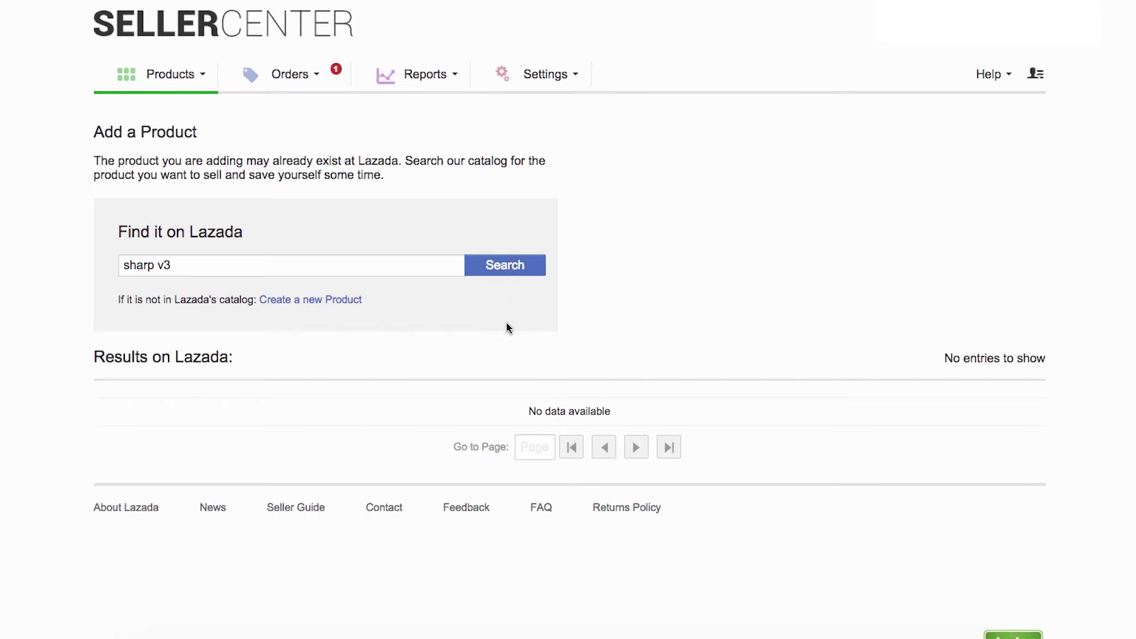
Create a new product in Mobiles & Tablets > Mobiles > Smartphones and open its form
left_click(334, 303)
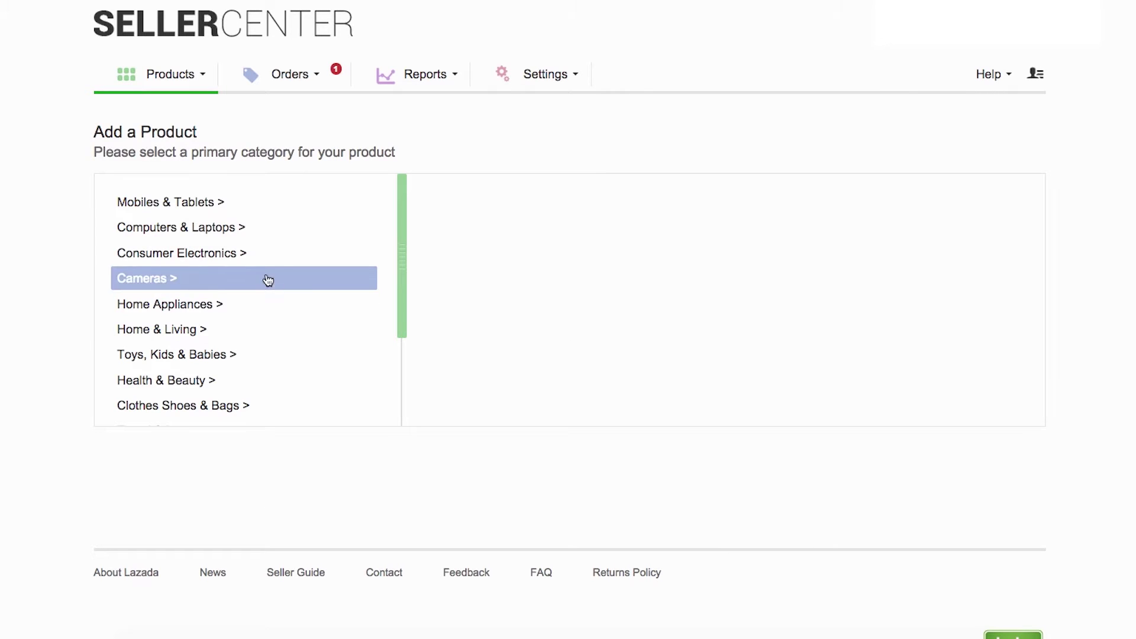
left_click(189, 202)
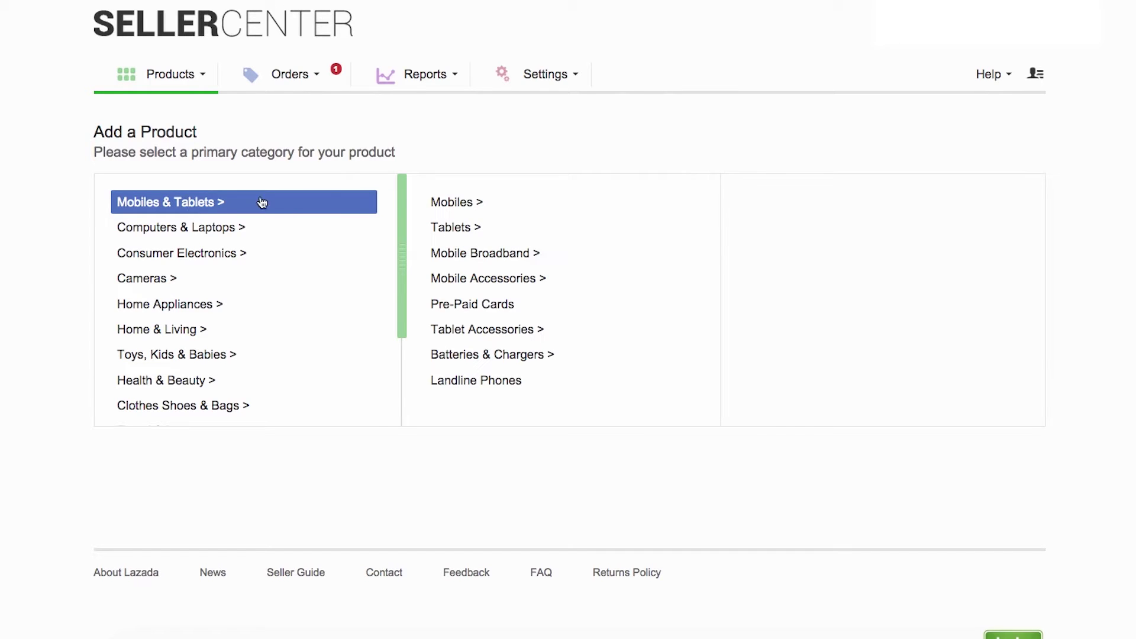
left_click(467, 208)
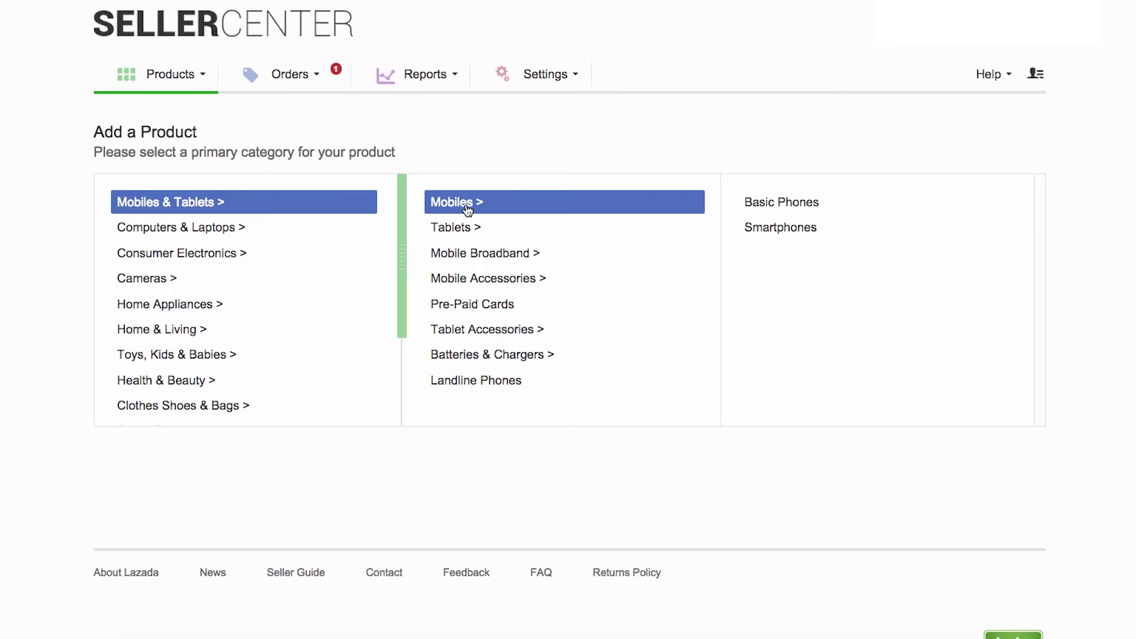
left_click(799, 235)
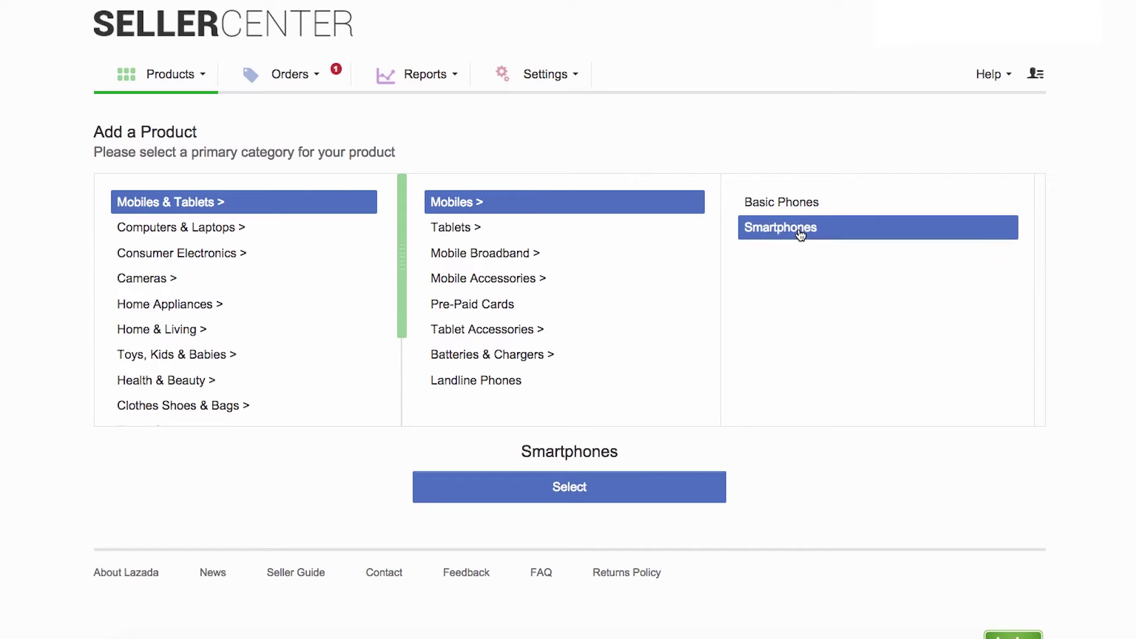
left_click(601, 492)
left_click(603, 493)
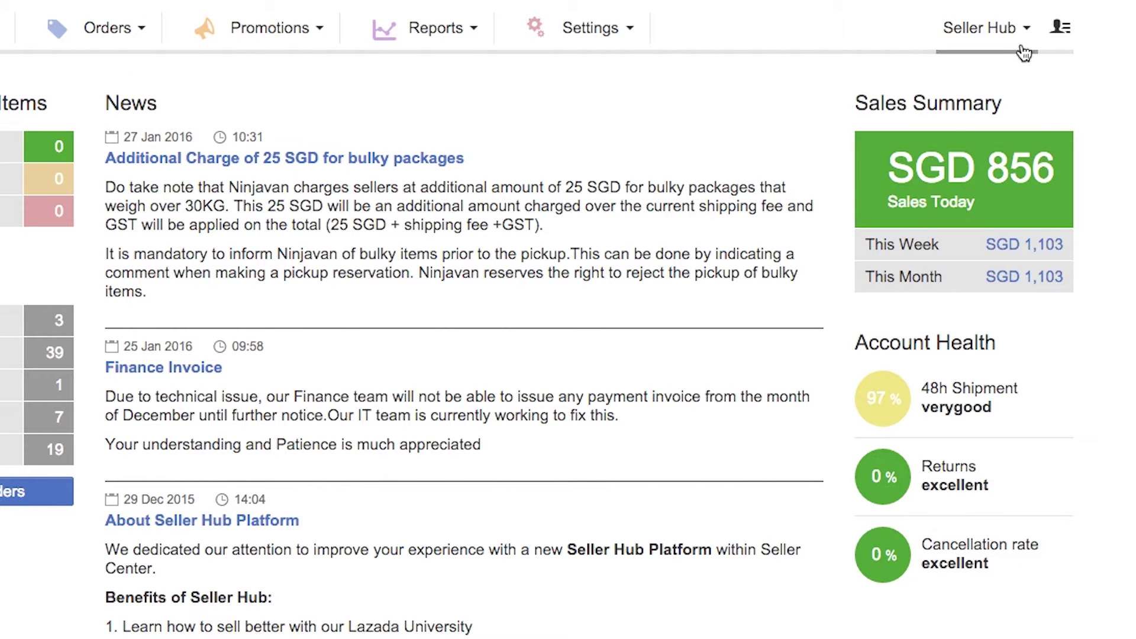
left_click(1017, 30)
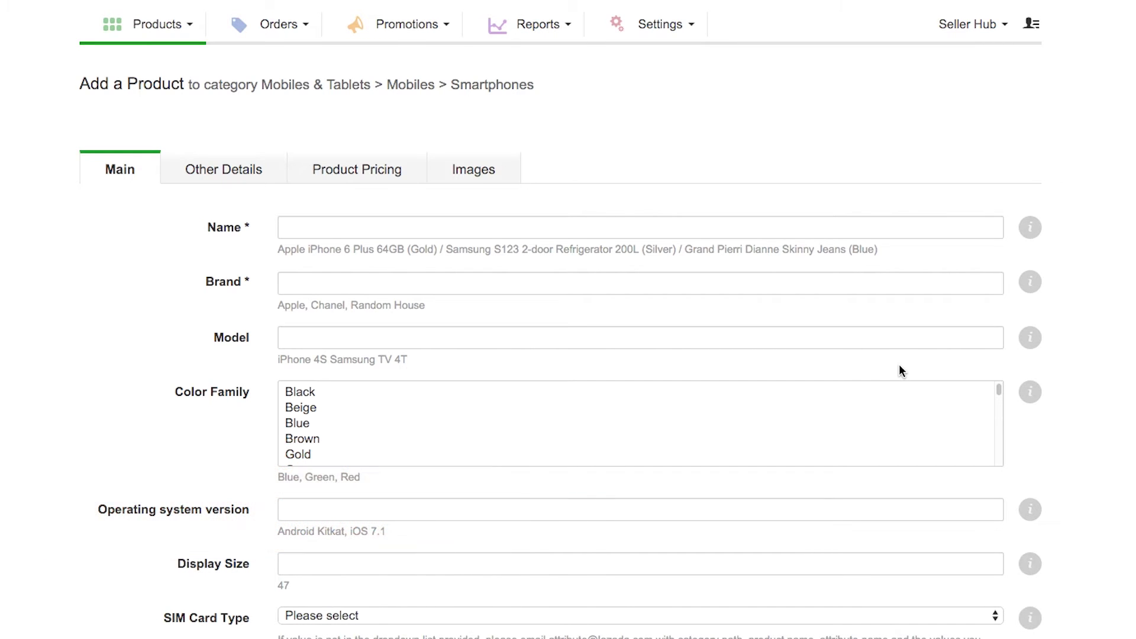
Enter the Samsung Galaxy Tab 3 V sample name, then replace it with 'Asus A455LD-WX147H, 4 Gigabyte, i5, 14 inch'
left_click(520, 227)
type("Sam")
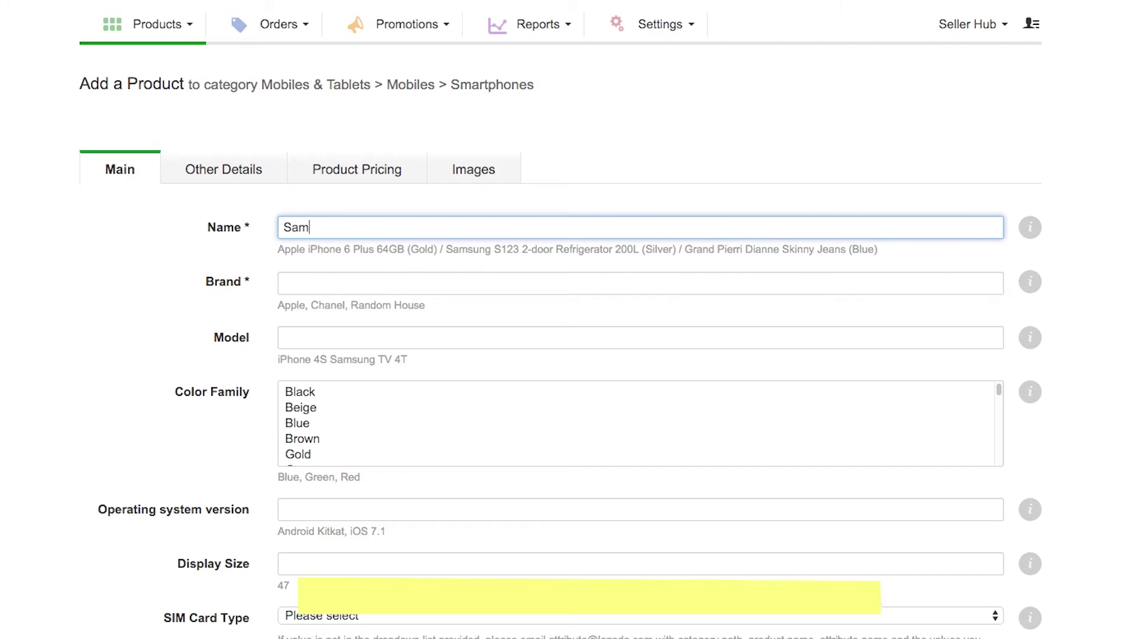
type("sung Galaxy Tab")
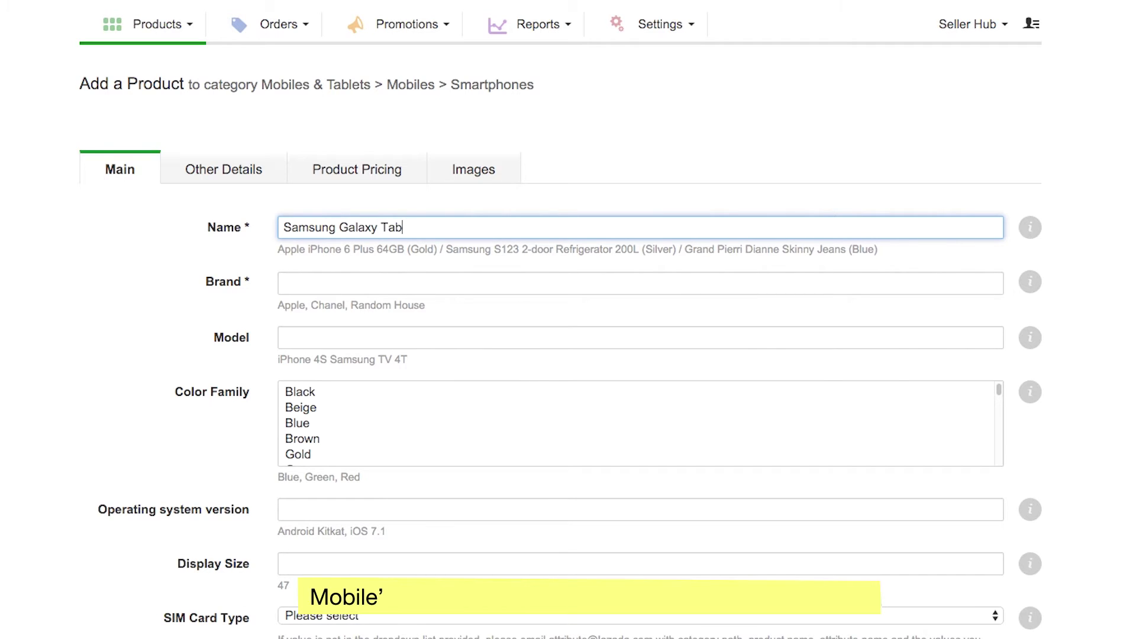
type(" 3 V")
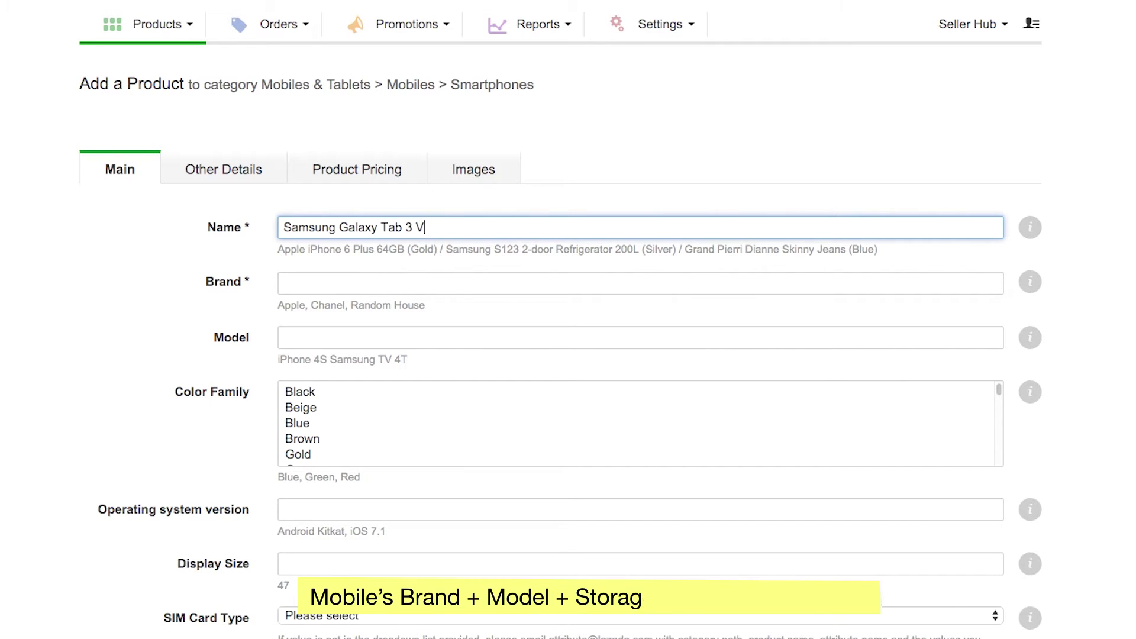
type(", 8")
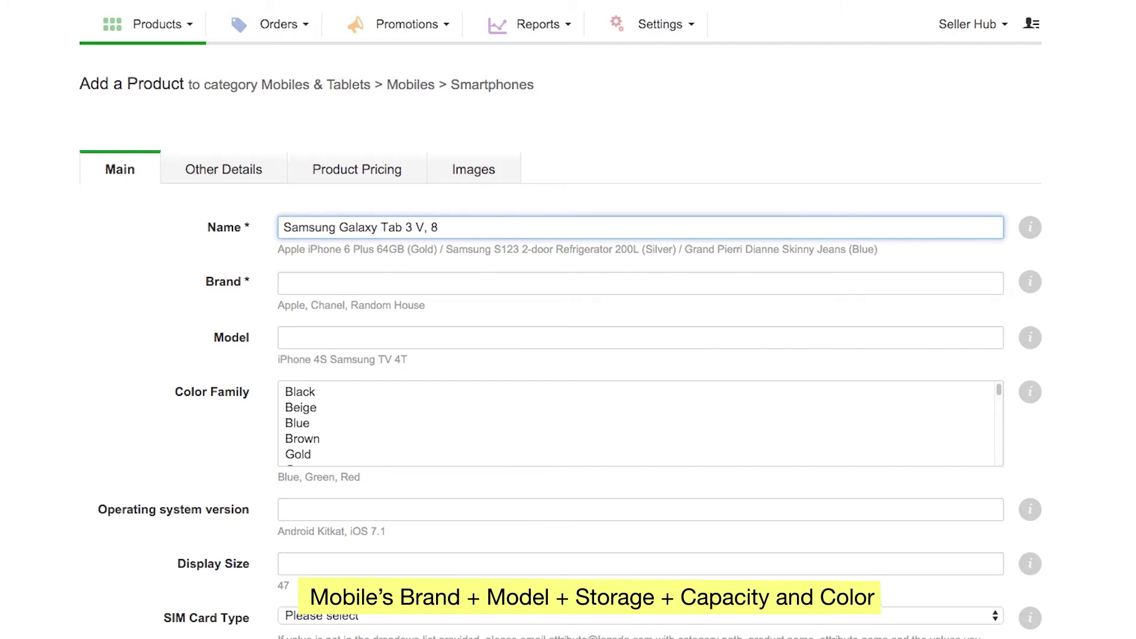
type(" Gigabyte, Black")
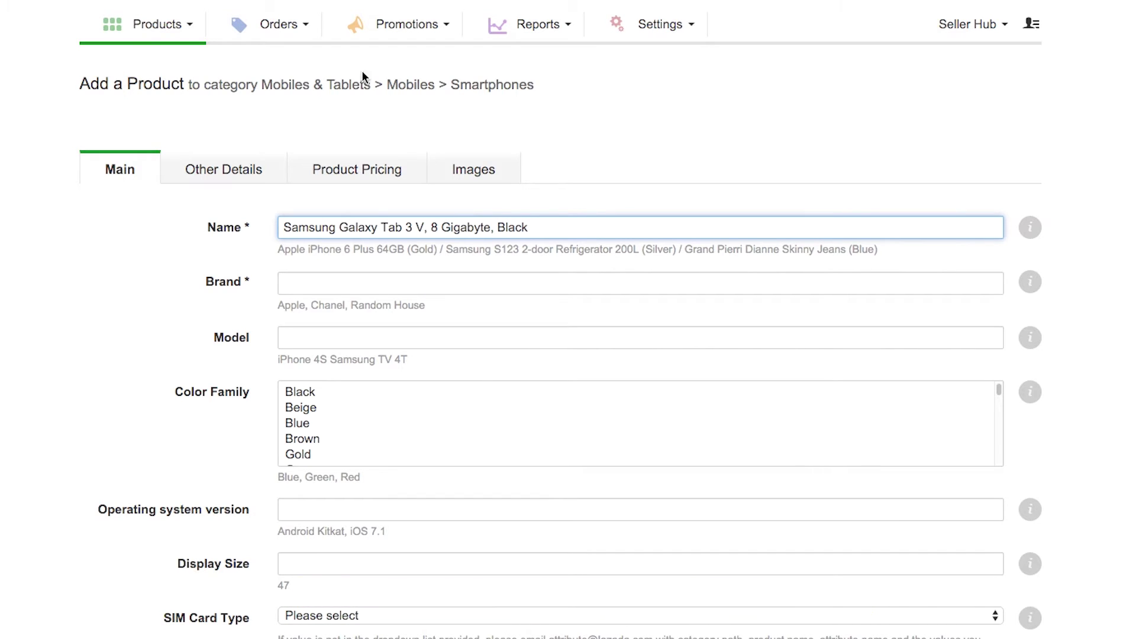
triple_click(595, 223)
key("BackSpace")
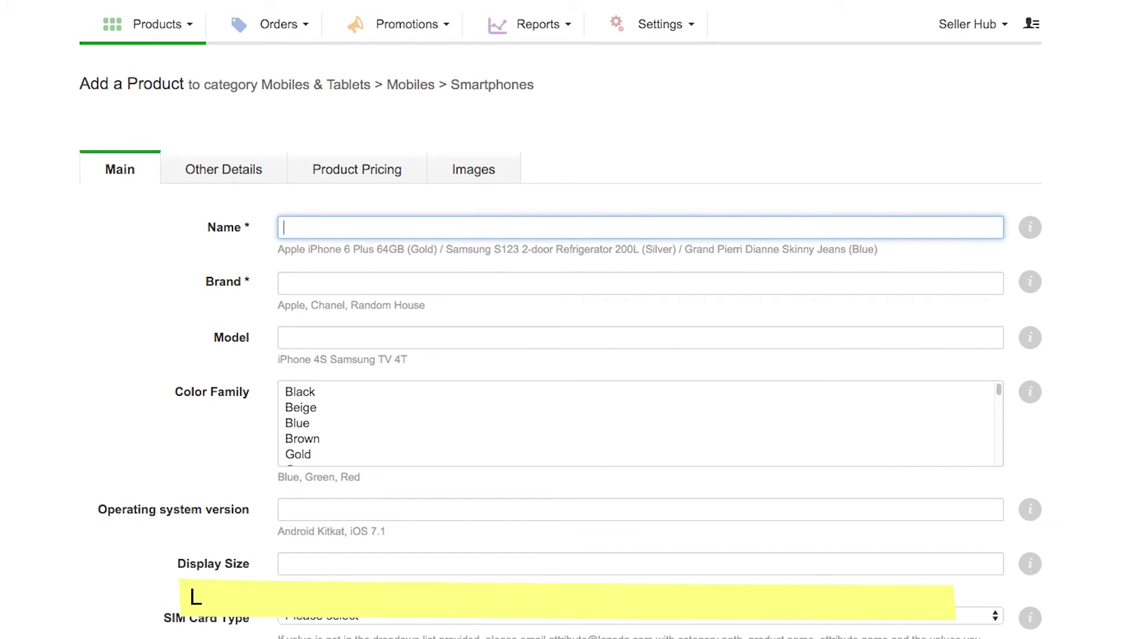
type("Asus A4")
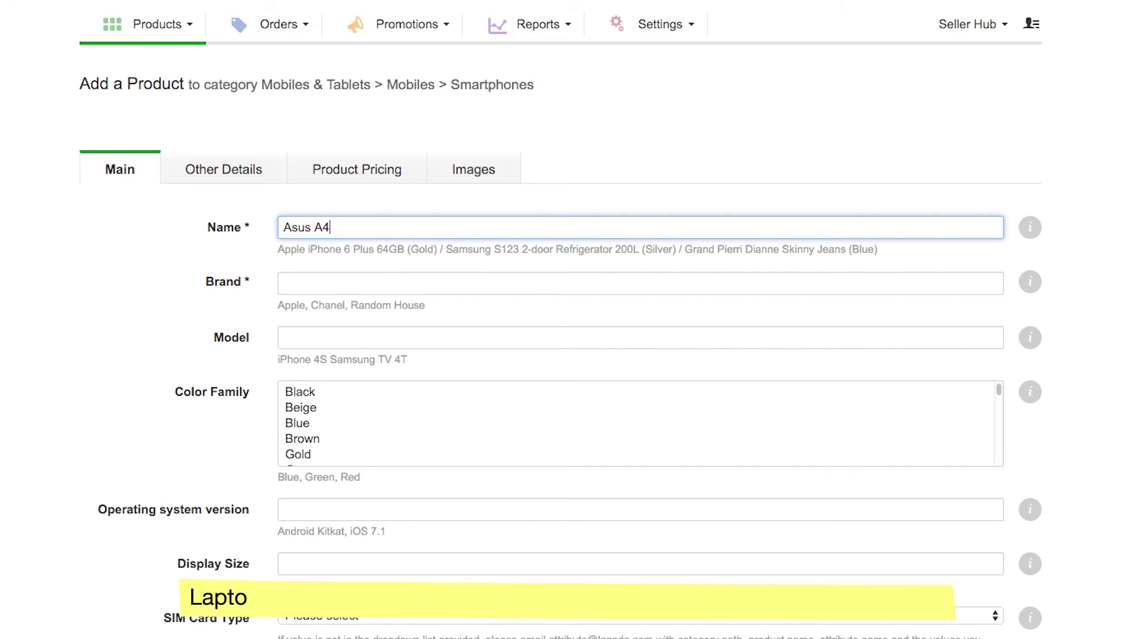
type("55LD-W")
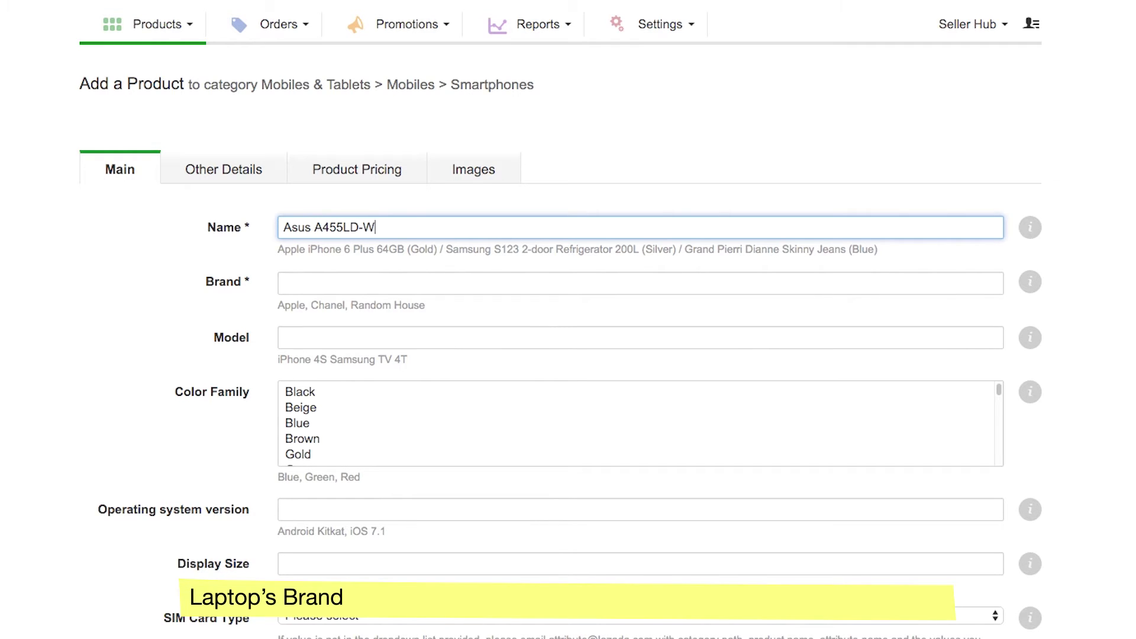
type("X14")
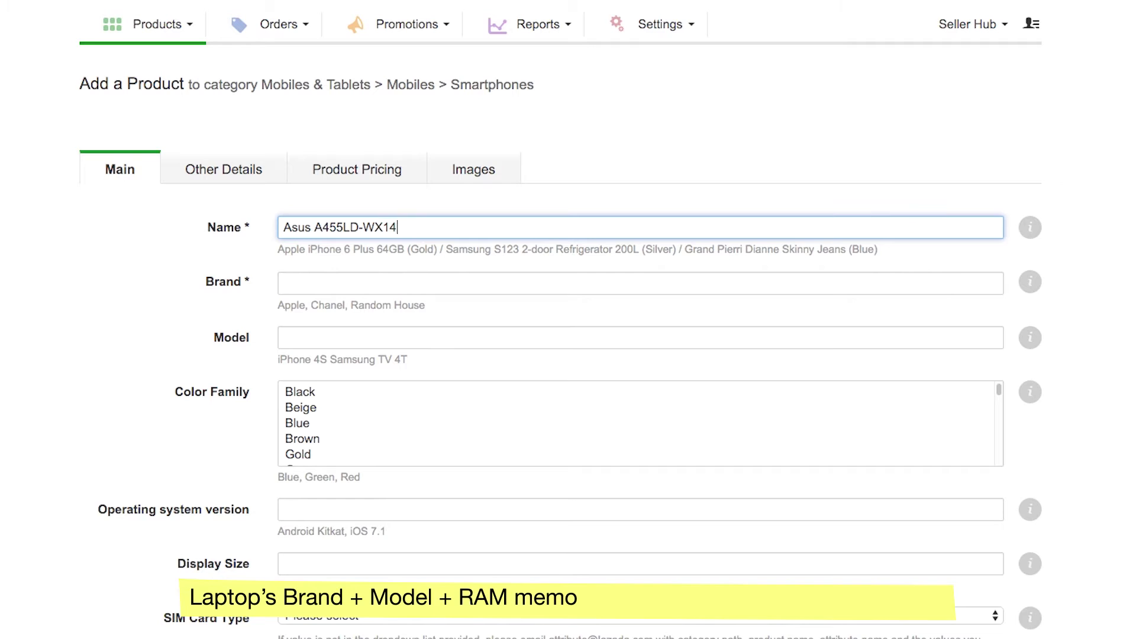
type("7H, 4 G")
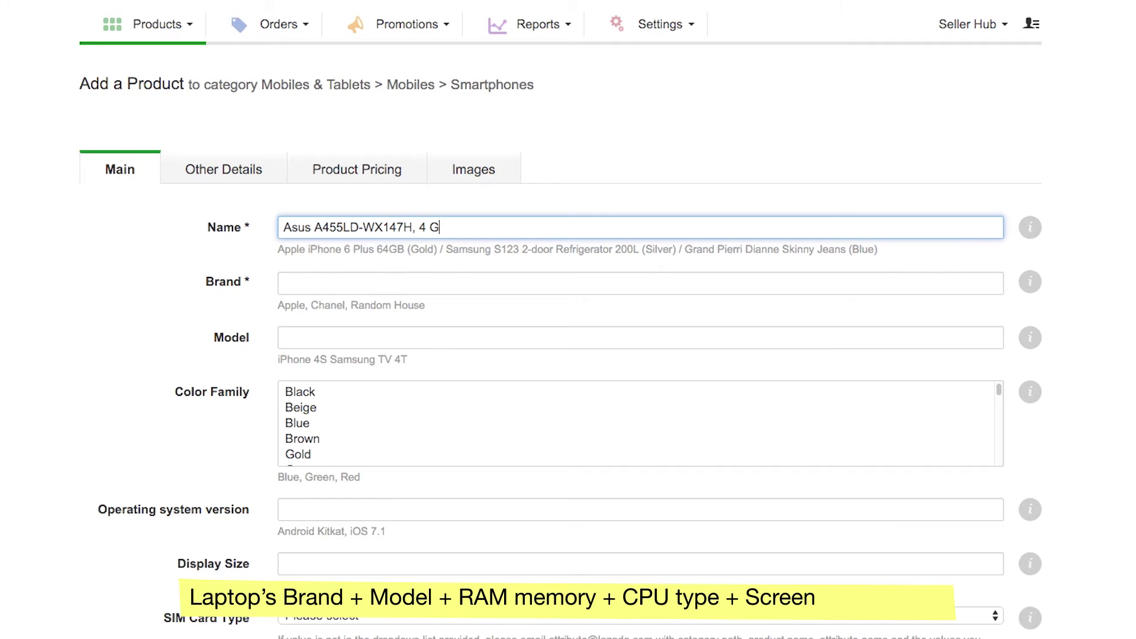
type("igabyte,")
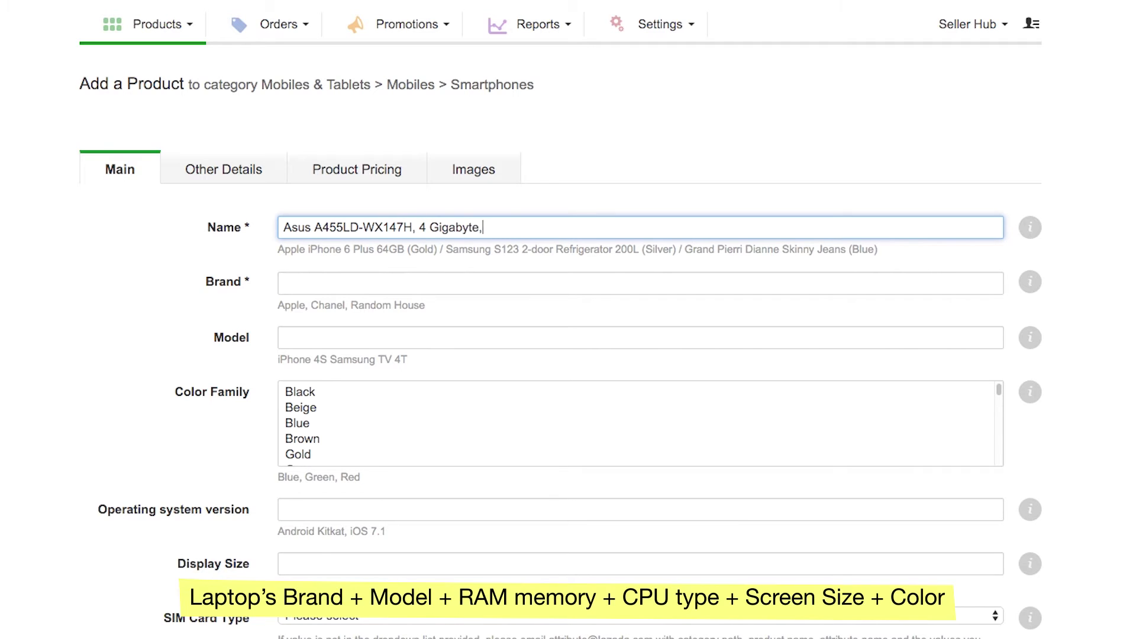
type(" i5, 14 inch")
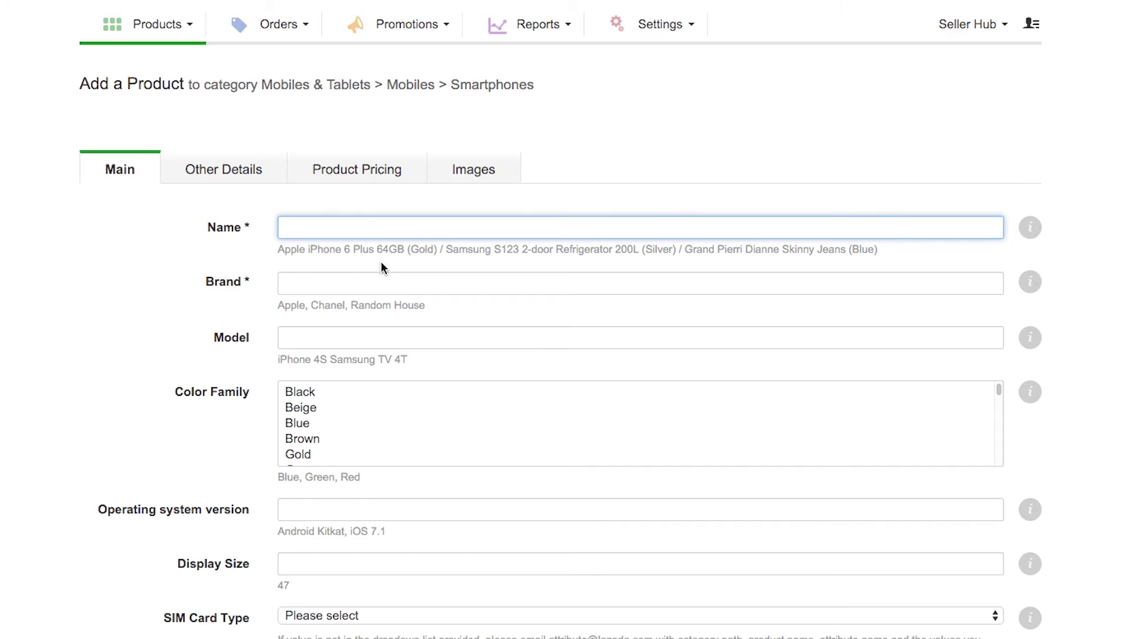
Enter 'Samsung 48 inch Series 5, Smart Full HD LED TV, UA48J5500AKXX' as the example name
type("Samsung")
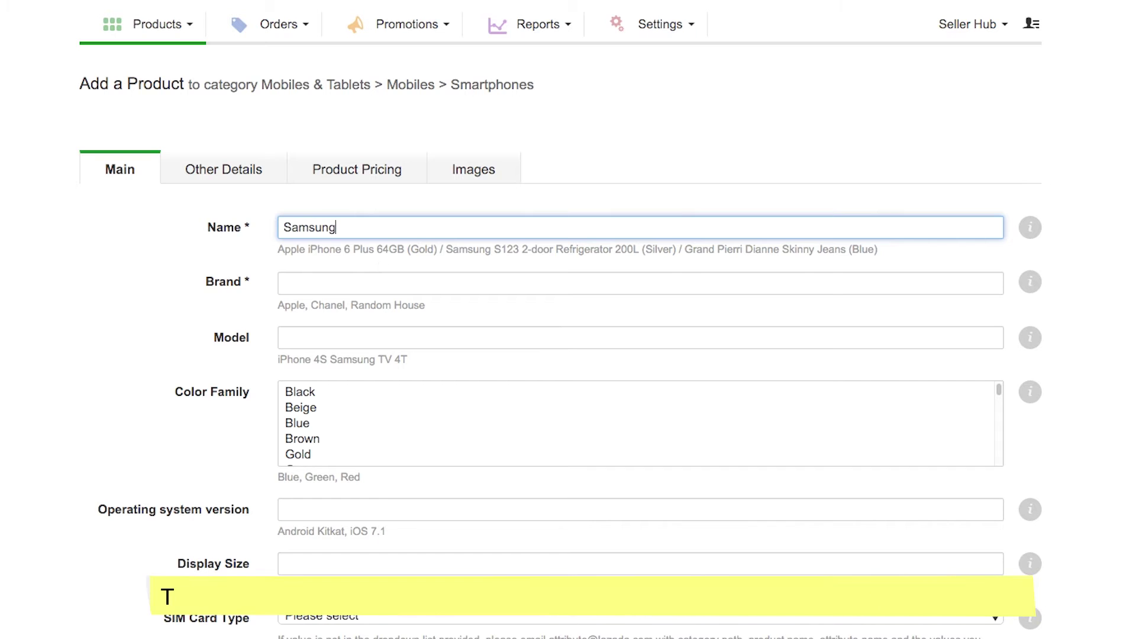
type(" 48 inch Se")
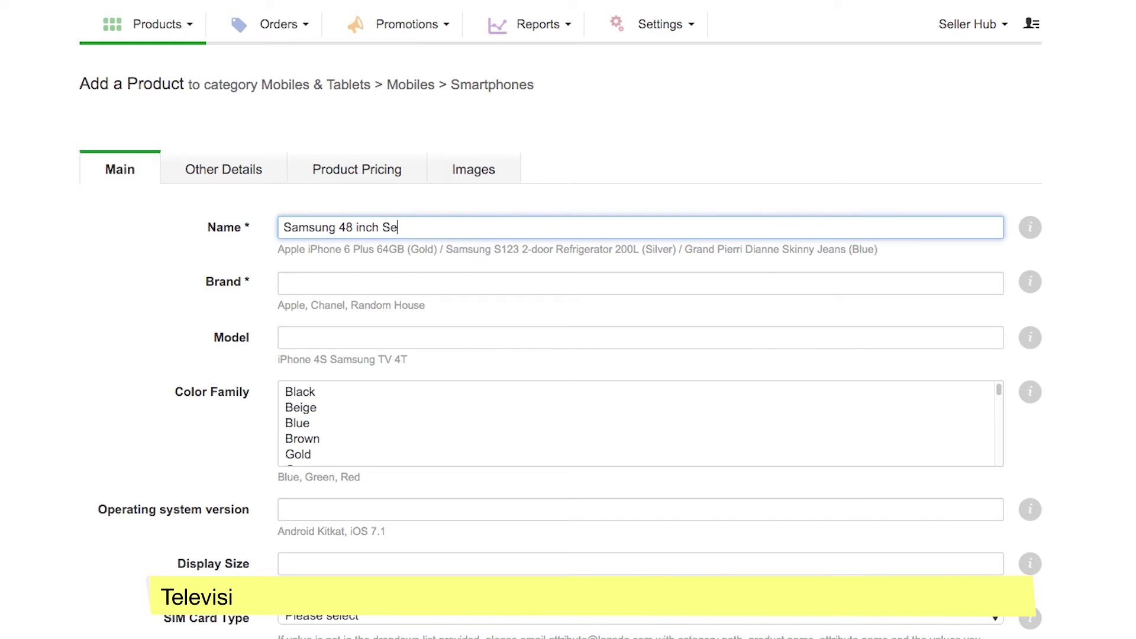
type("ries 5, Smart")
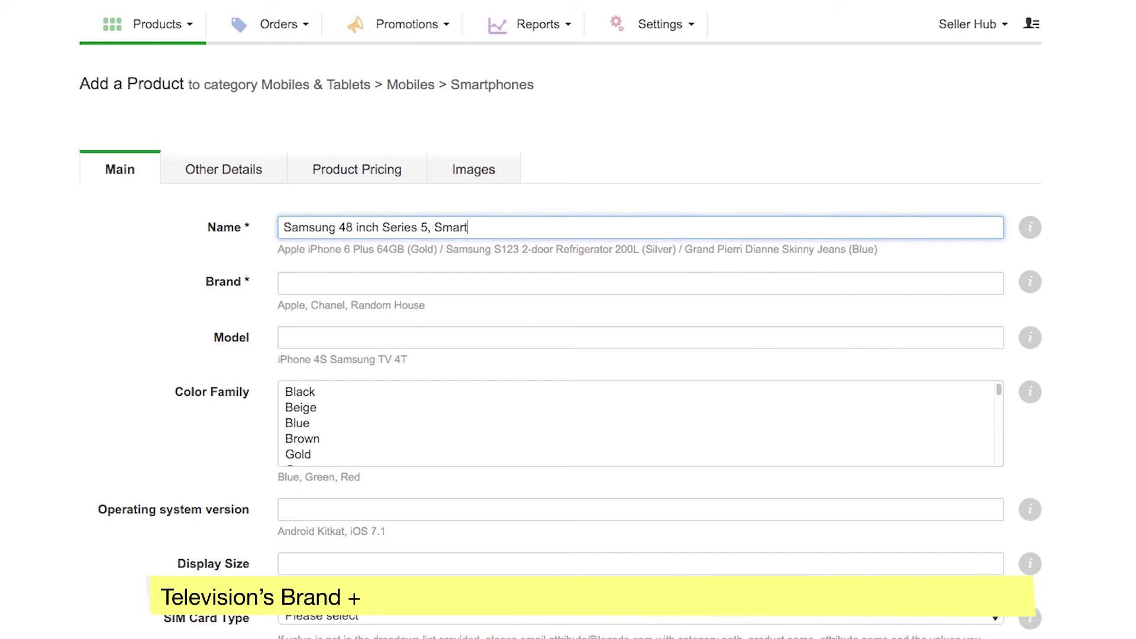
type(" Full HD LED T")
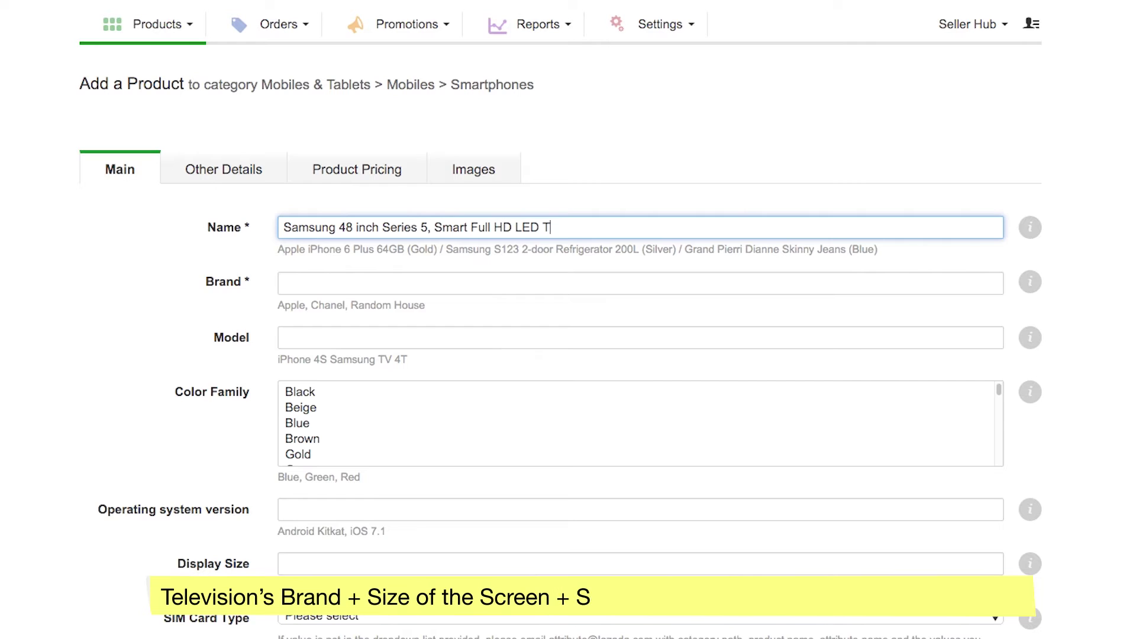
type("V, UA48J5500")
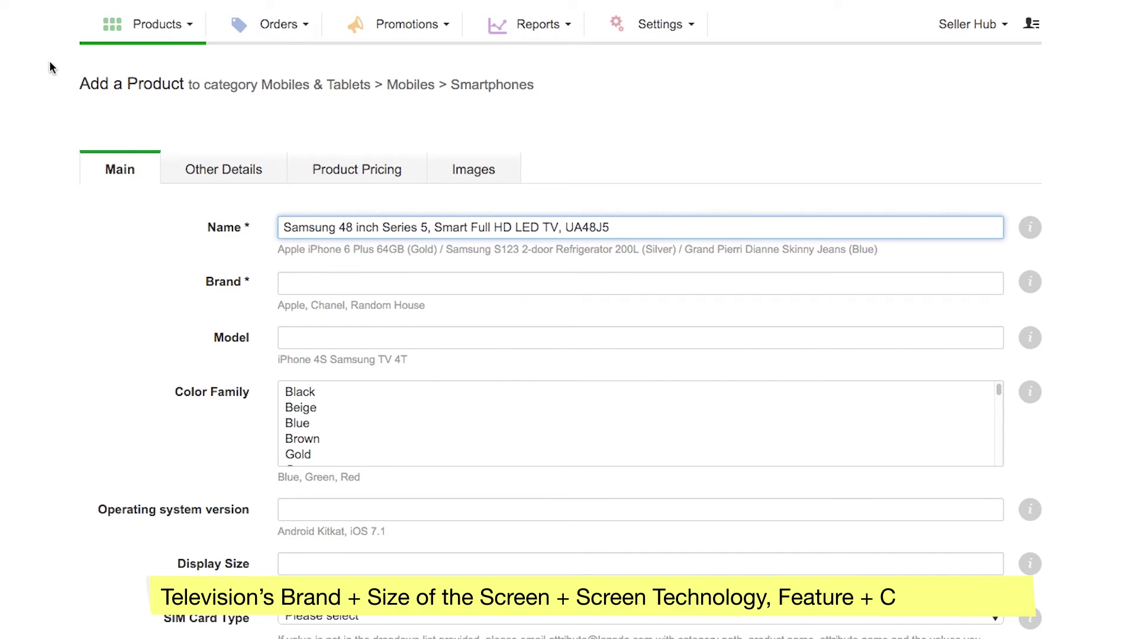
type("AKXX")
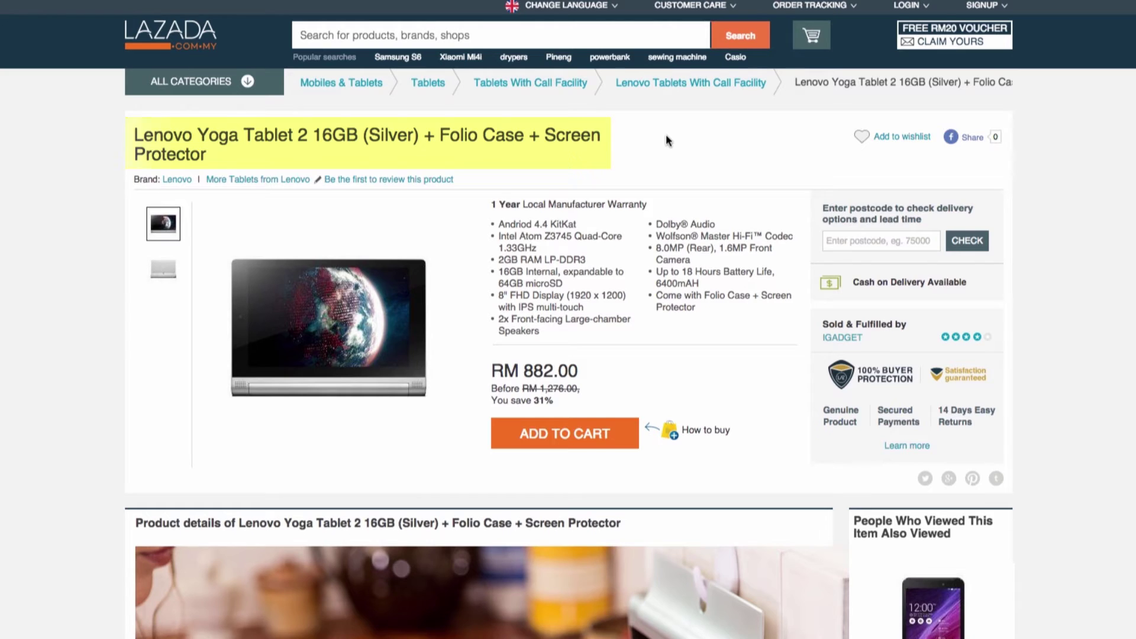
Scroll the Lenovo Yoga Tablet 2 page past its images to the Specifications table
scroll(667, 140, "down", 10)
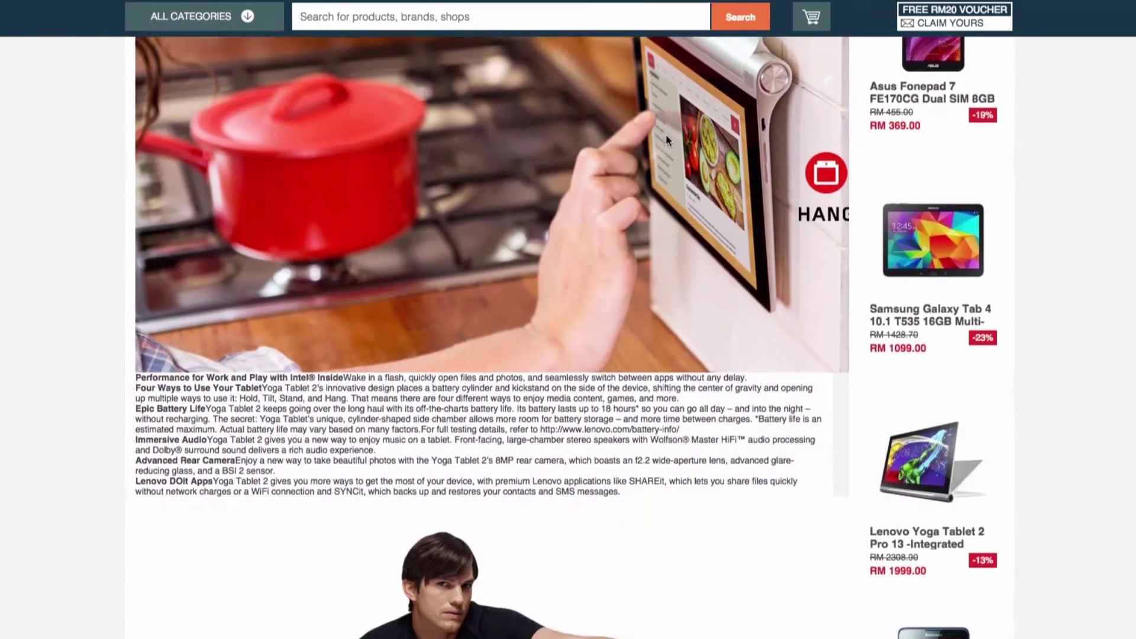
scroll(666, 140, "down", 15)
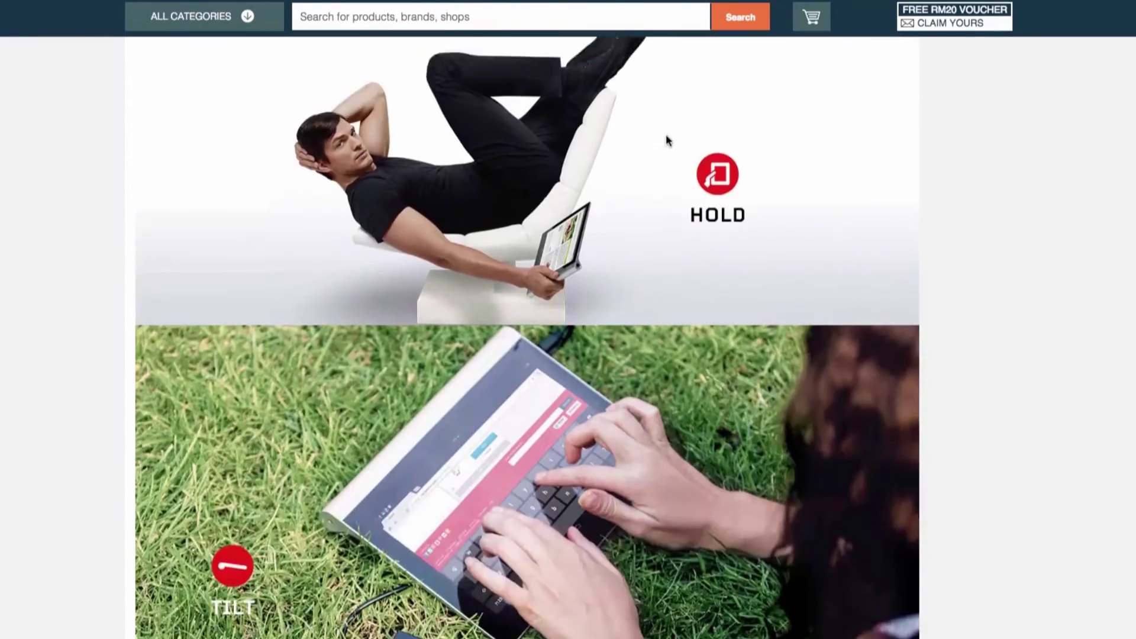
scroll(667, 141, "down", 8)
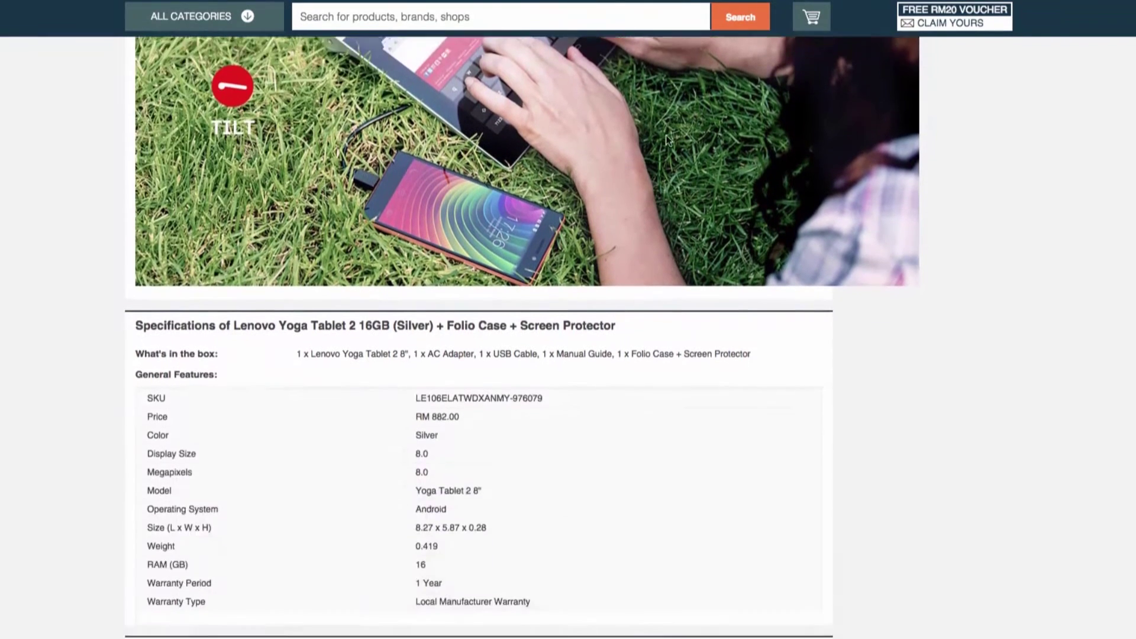
scroll(666, 135, "down", 5)
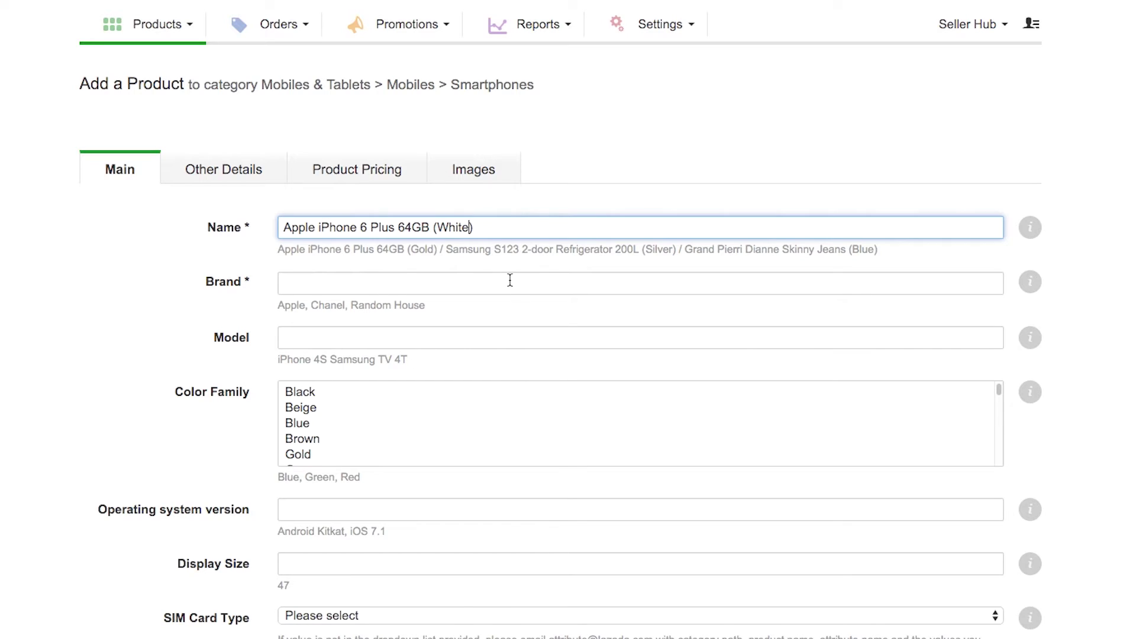
Pick Apple as the brand, then replace it with OEM as another example
left_click(510, 280)
type("Ap")
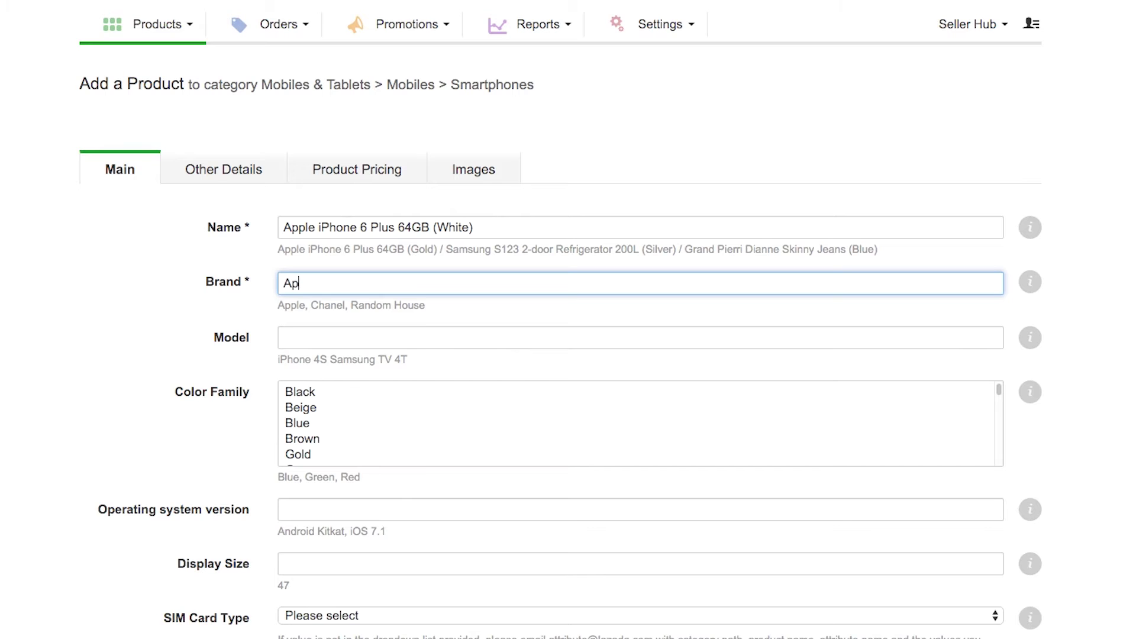
type("ple")
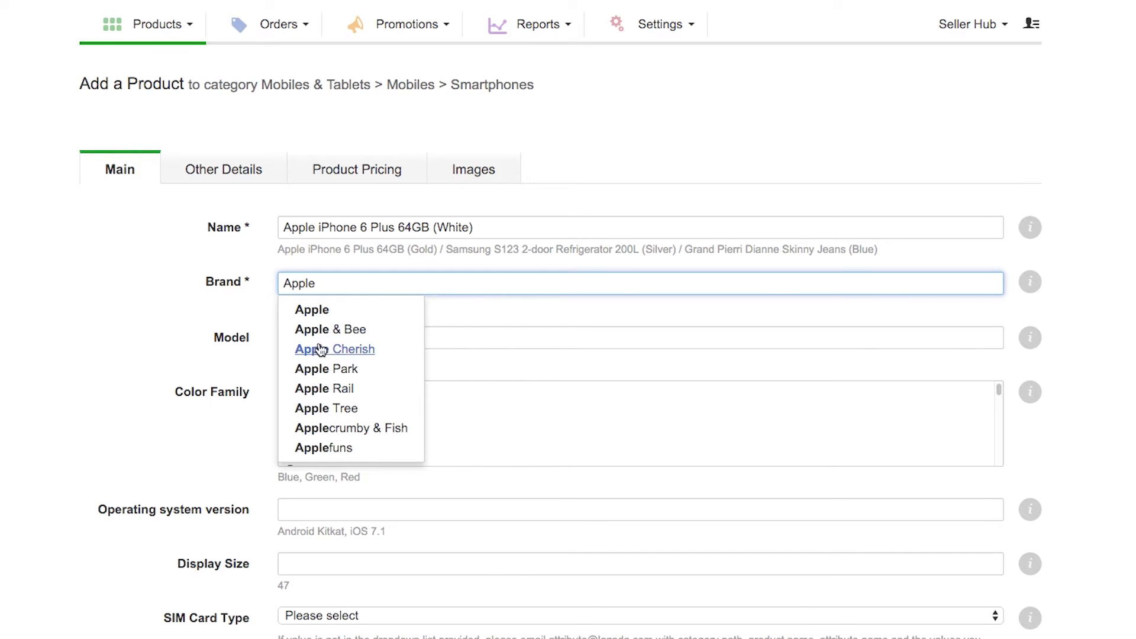
left_click(313, 311)
key("BackSpace")
key("BackSpace")
key("BackSpace")
key("BackSpace")
key("BackSpace")
type("OE")
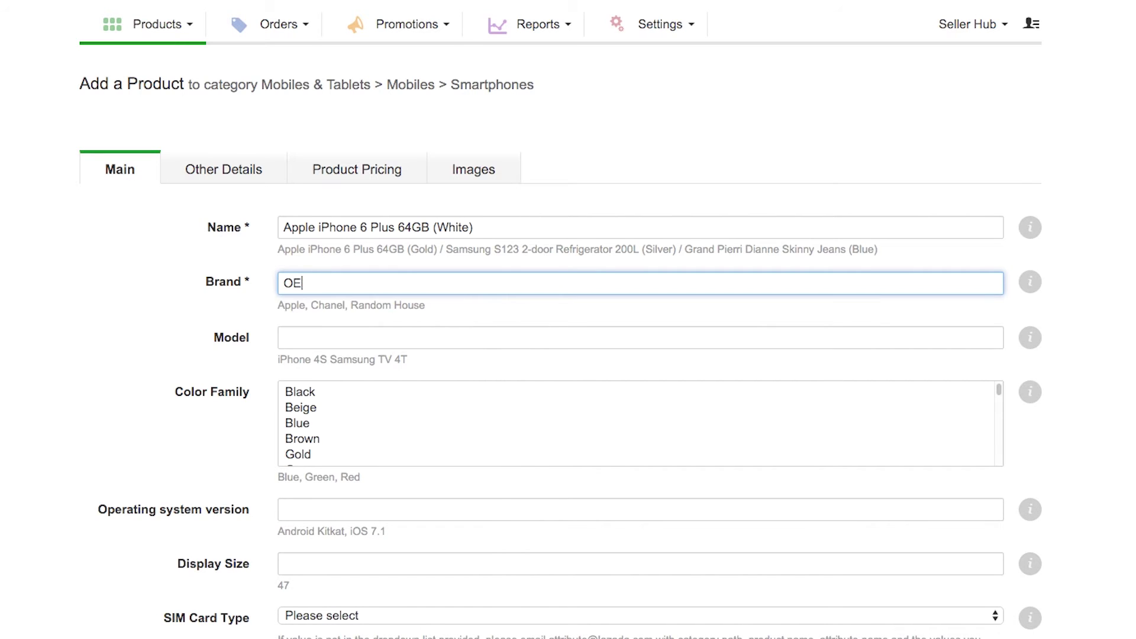
type("M")
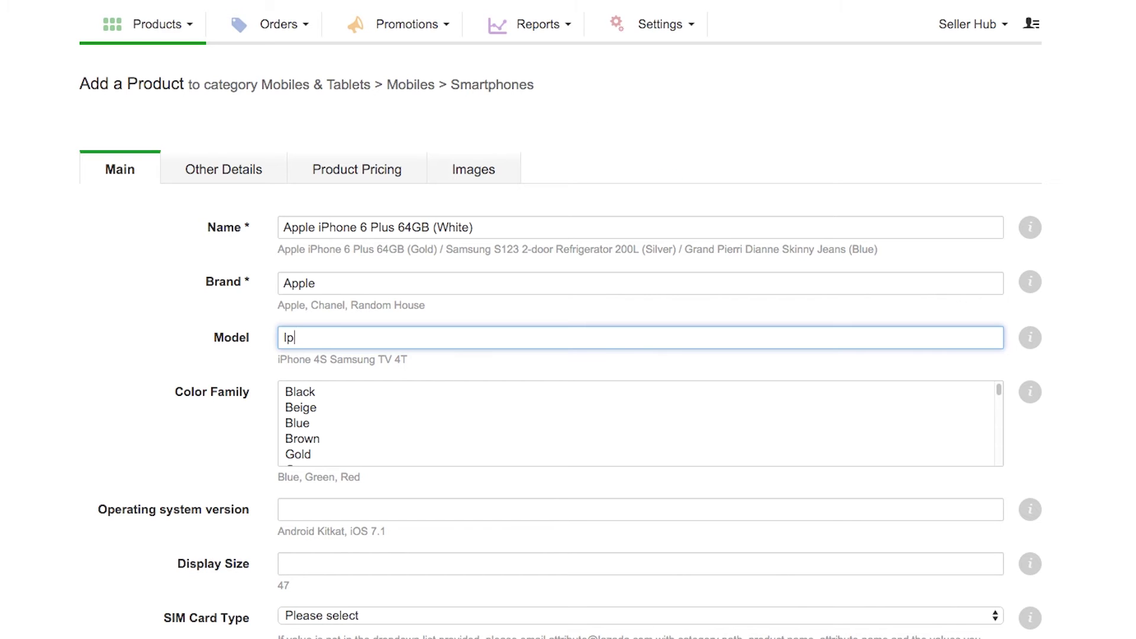
Set model 'Iphone 6 plus', colour White, iOS 8.2 and display size 5.5
type(" 6 plus")
scroll(355, 426, "down", 5)
left_click(355, 341)
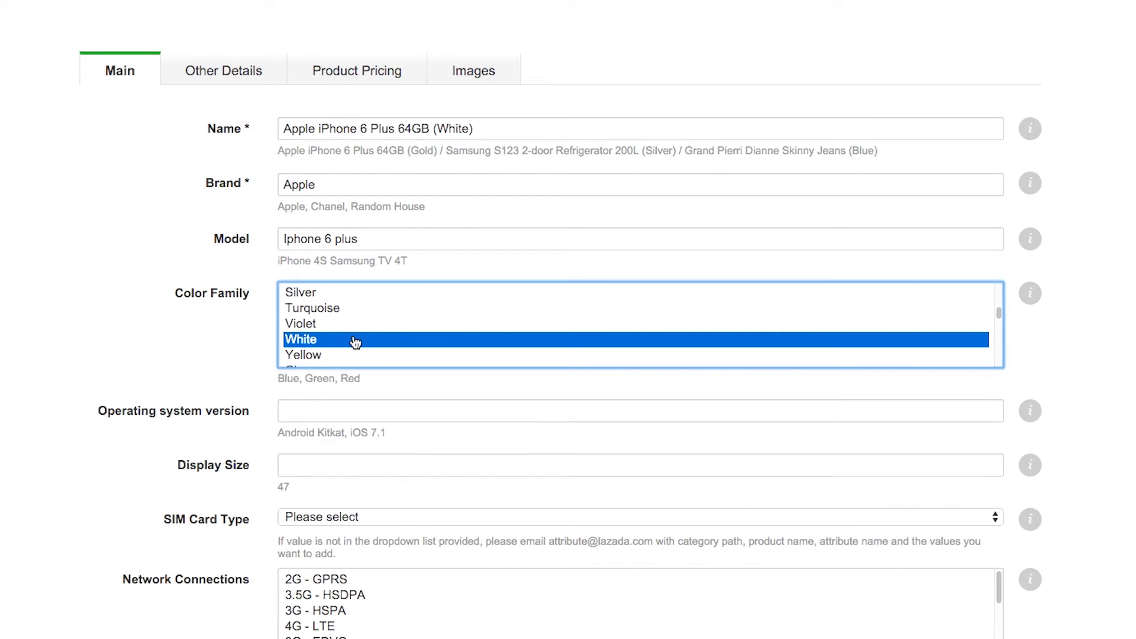
key("Tab")
type("iOS 8.2")
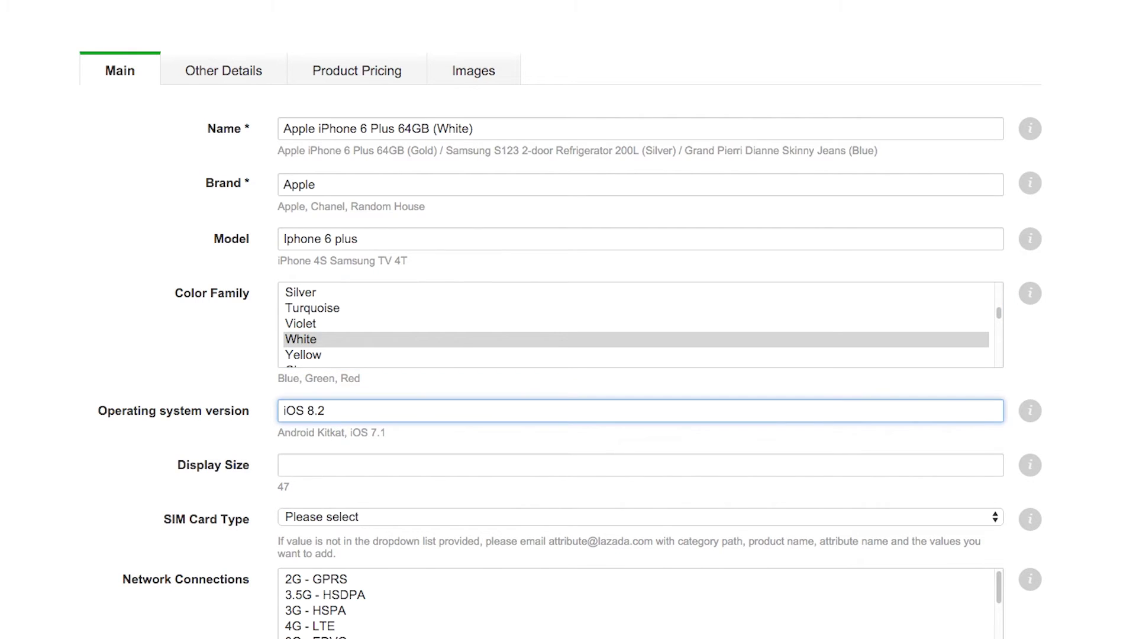
key("Tab")
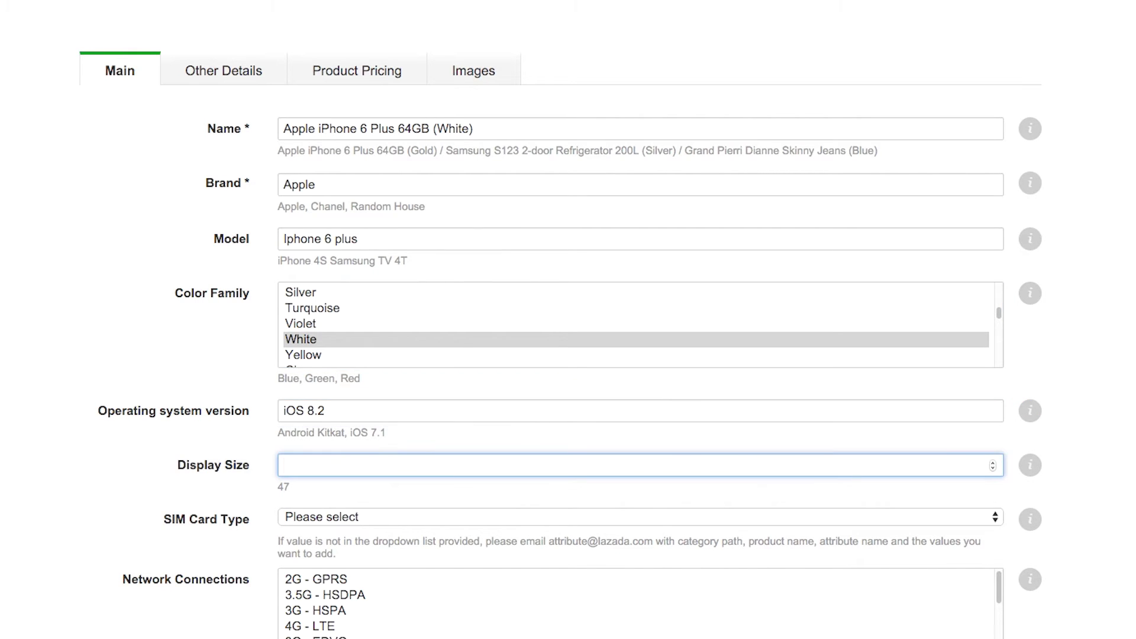
type("5.5")
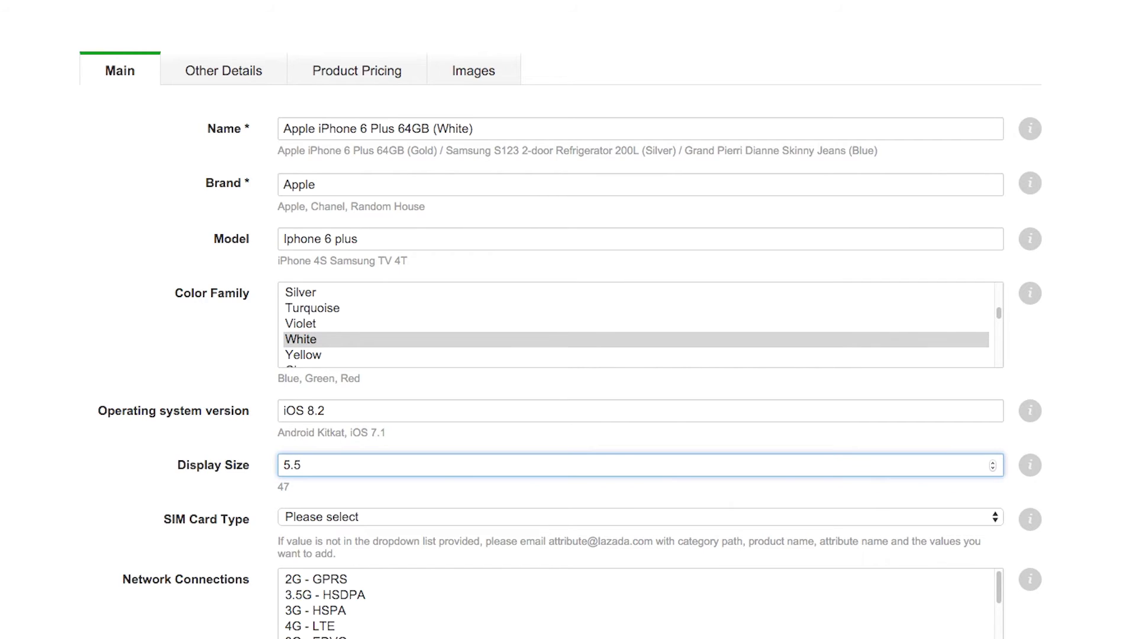
Choose Nano SIM as the SIM type and 3G - HSPA as the network
scroll(170, 497, "down", 3)
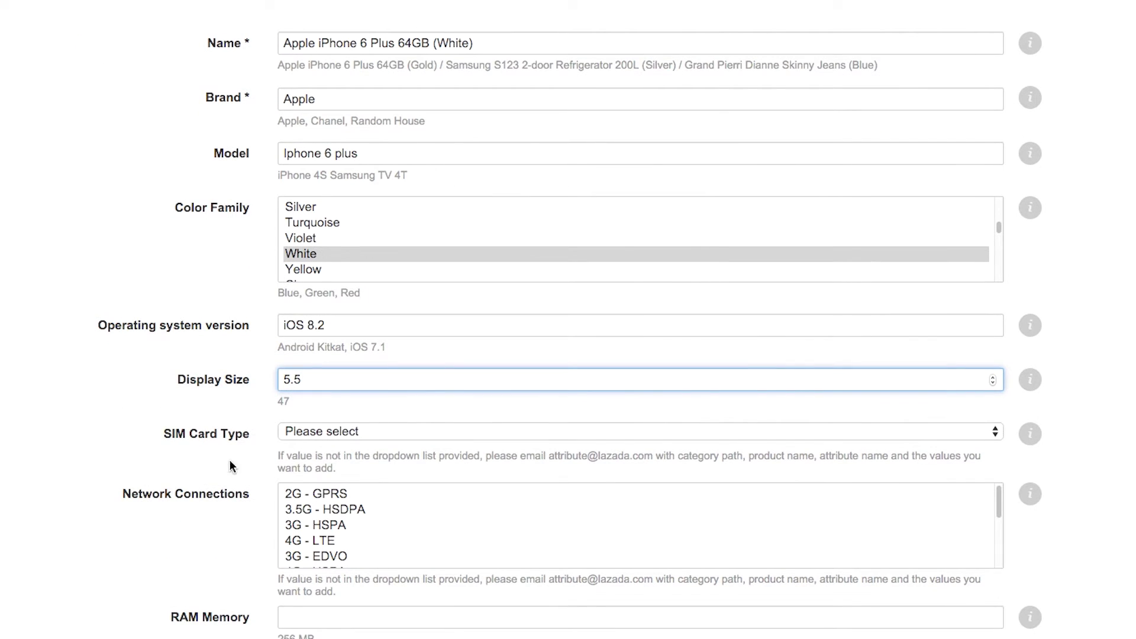
left_click(337, 434)
left_click(332, 483)
scroll(385, 491, "down", 5)
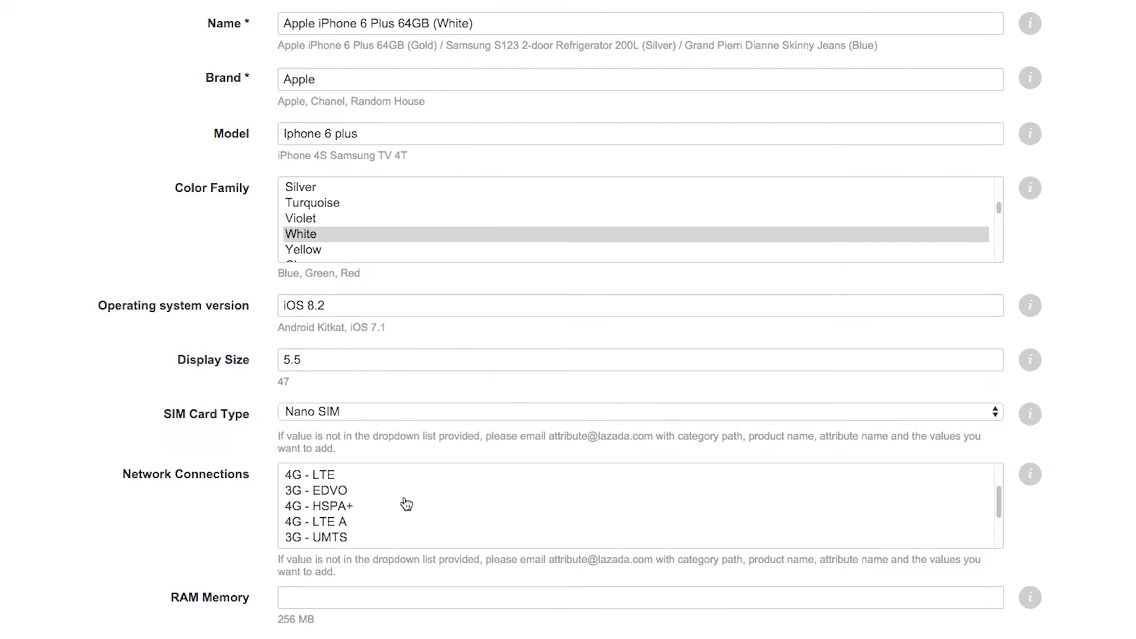
scroll(405, 502, "up", 3)
scroll(396, 509, "down", 1)
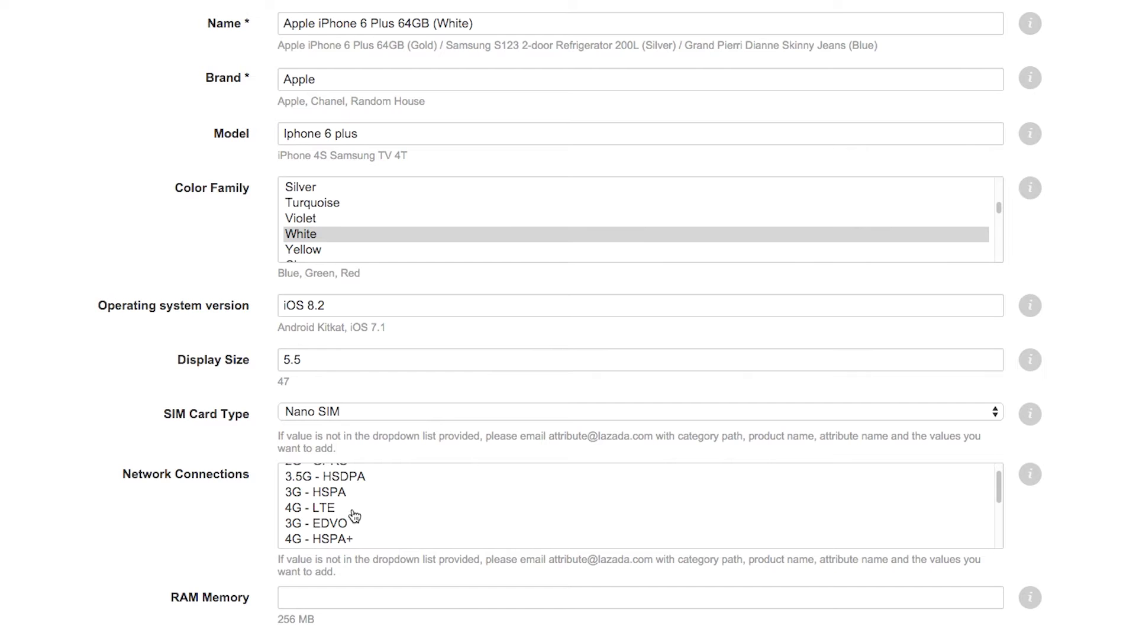
left_click(332, 494)
Set battery type to Li-ions Rechargeable Battery and storage capacity to 64 GB
scroll(1018, 237, "up", 7)
mouse_move(1028, 230)
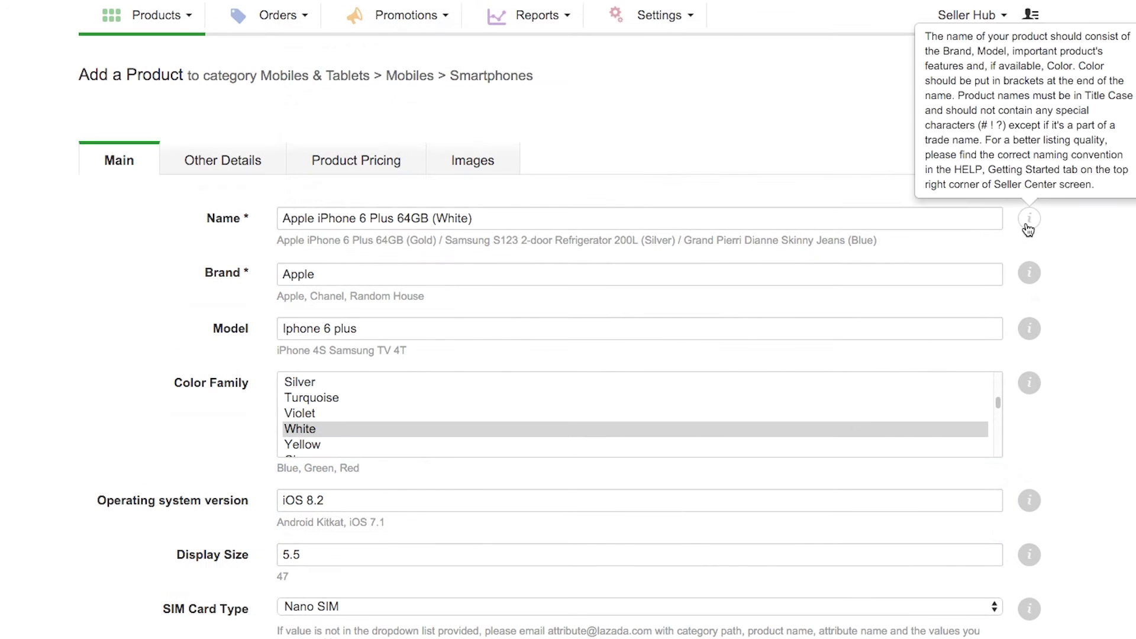
mouse_move(1029, 273)
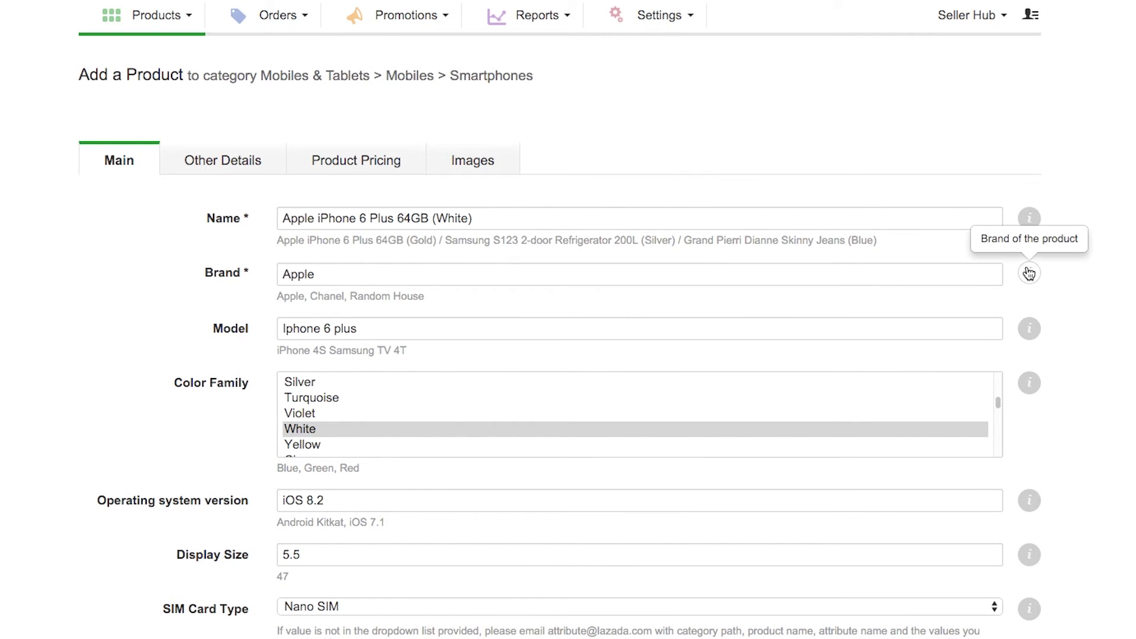
scroll(368, 213, "down", 10)
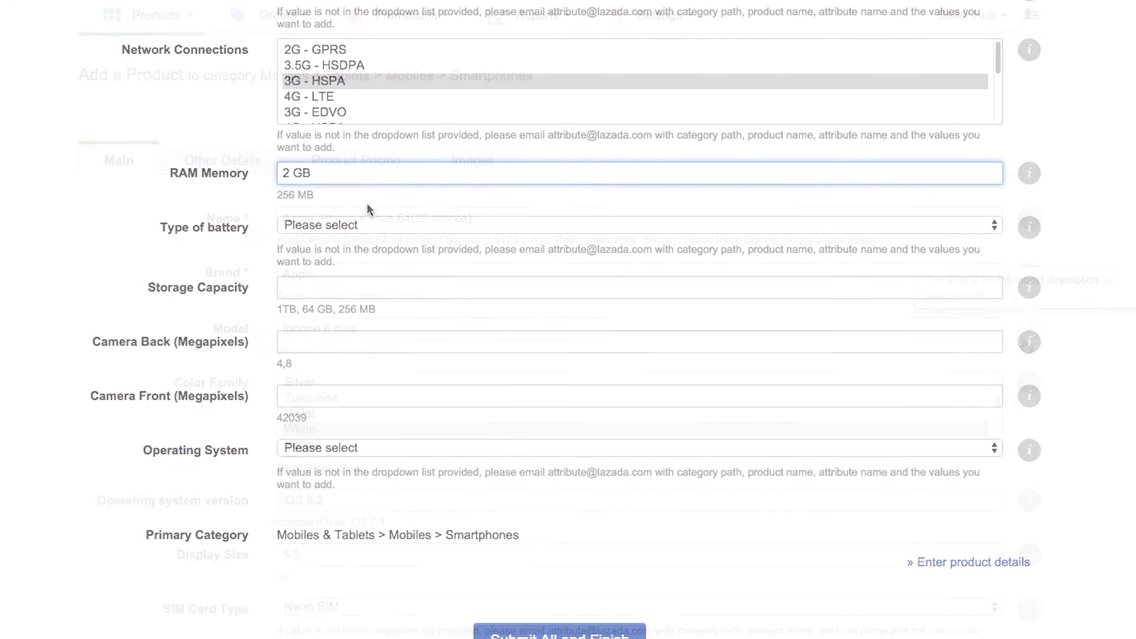
left_click(366, 227)
left_click(368, 259)
left_click(344, 288)
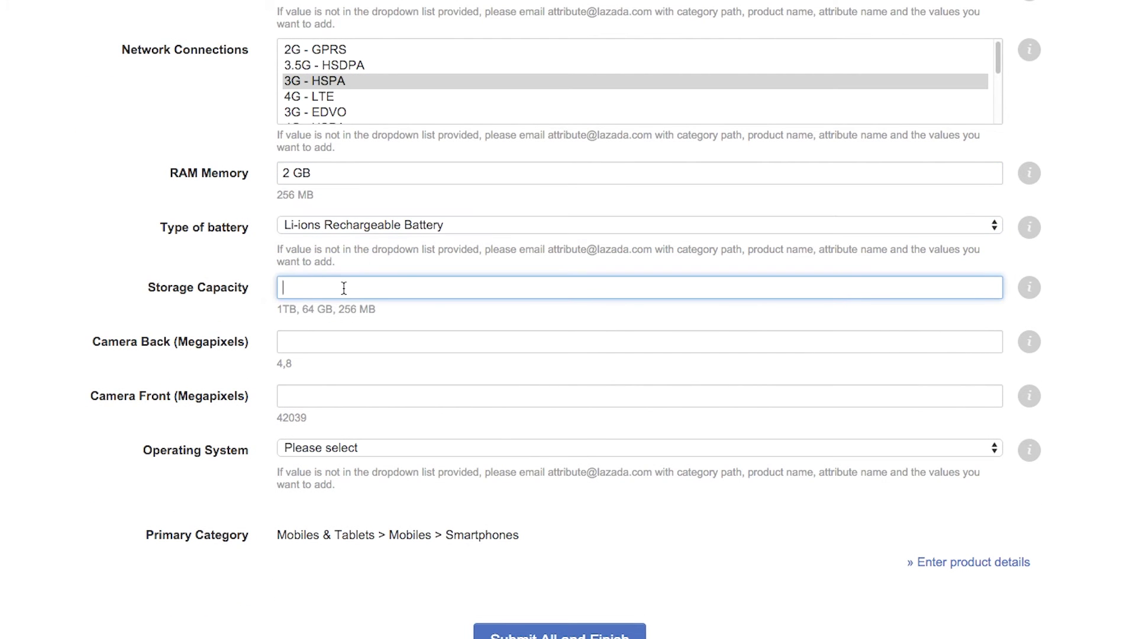
type("64 GB")
Enter 8 MP rear and 2 MP front cameras, choose iOS, and open Other Details
left_click(347, 336)
type("8")
left_click(327, 396)
type("2")
left_click(328, 448)
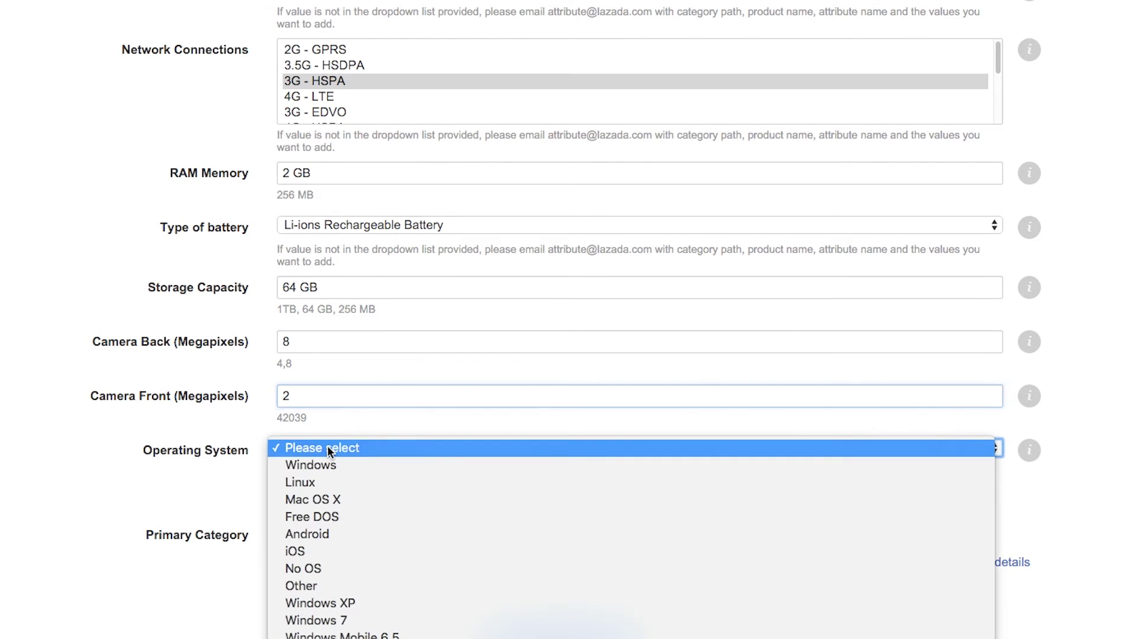
left_click(319, 550)
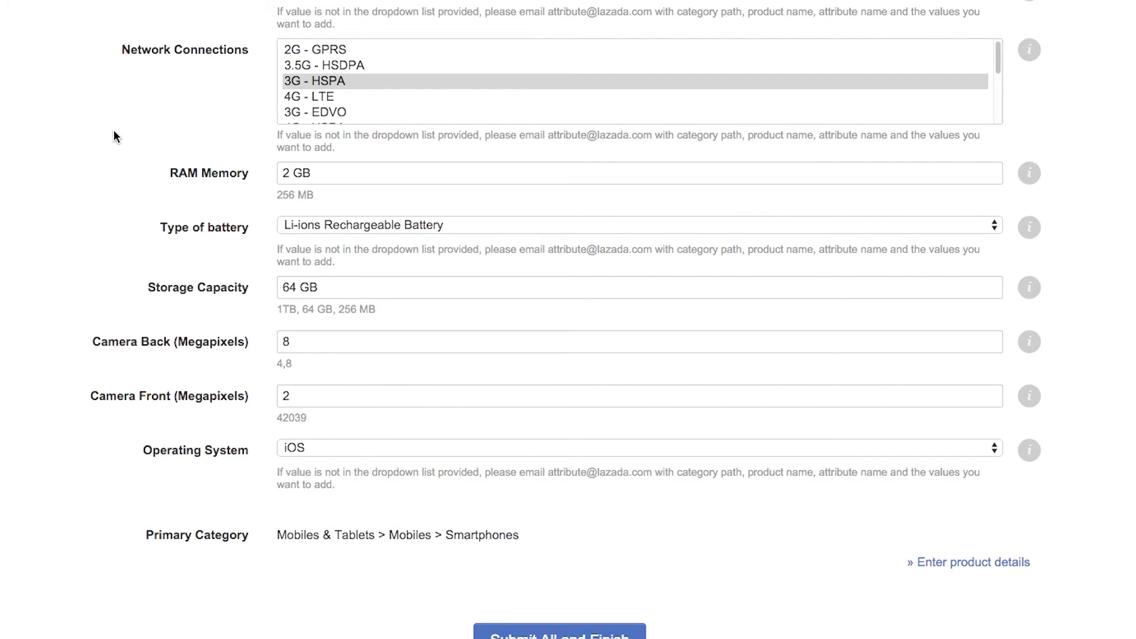
scroll(114, 129, "up", 10)
left_click(246, 168)
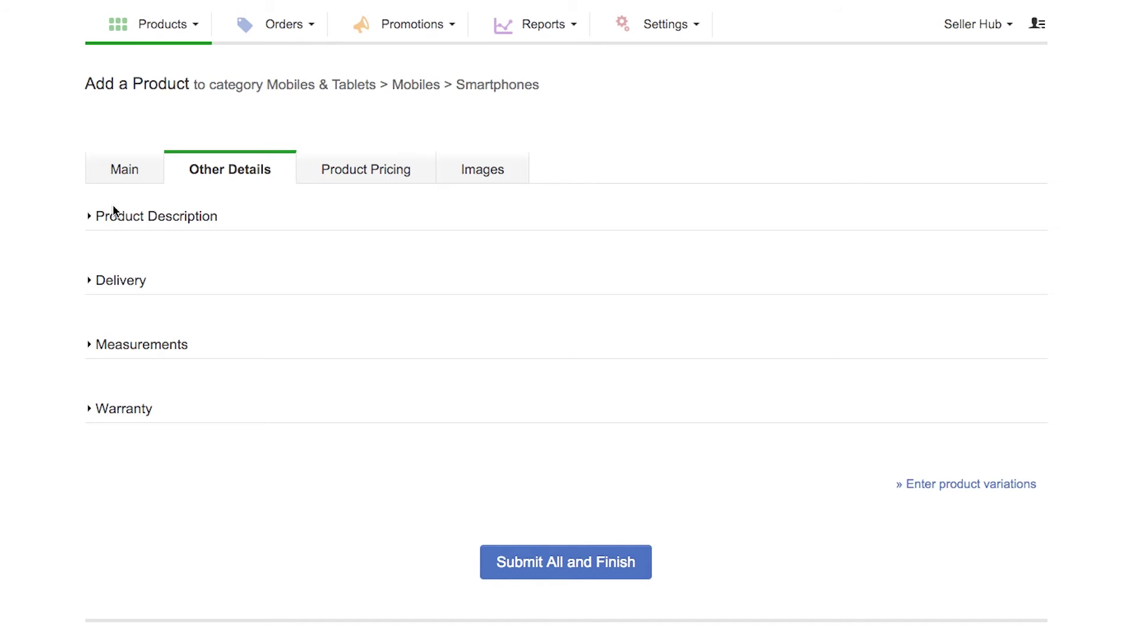
Expand the Product Description section to reveal its description and highlights editors
left_click(87, 218)
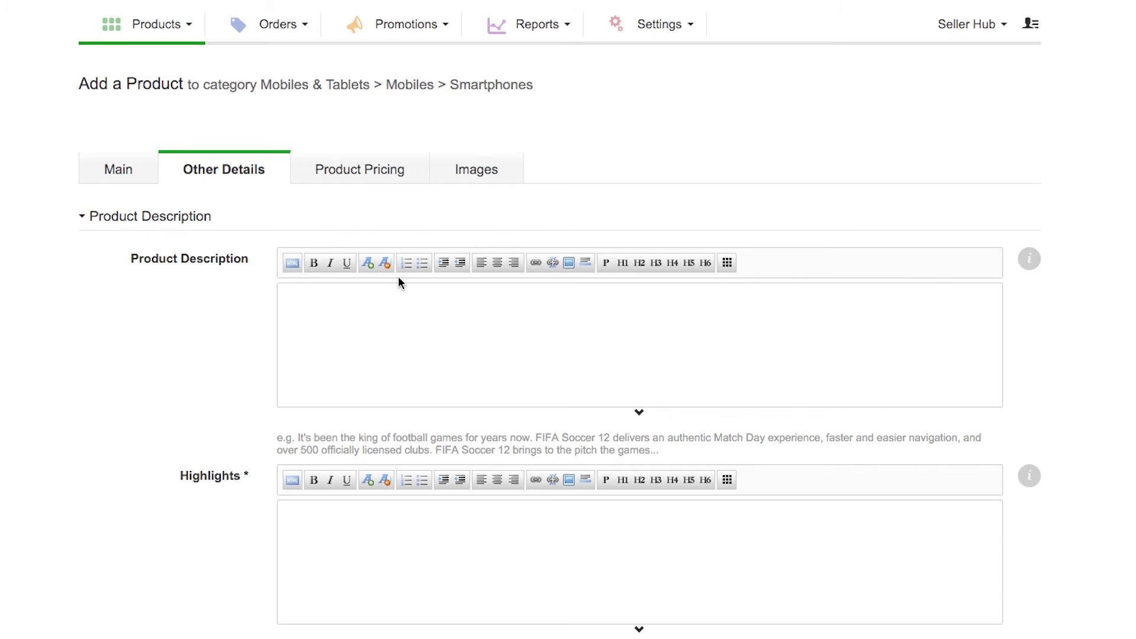
scroll(559, 320, "down", 3)
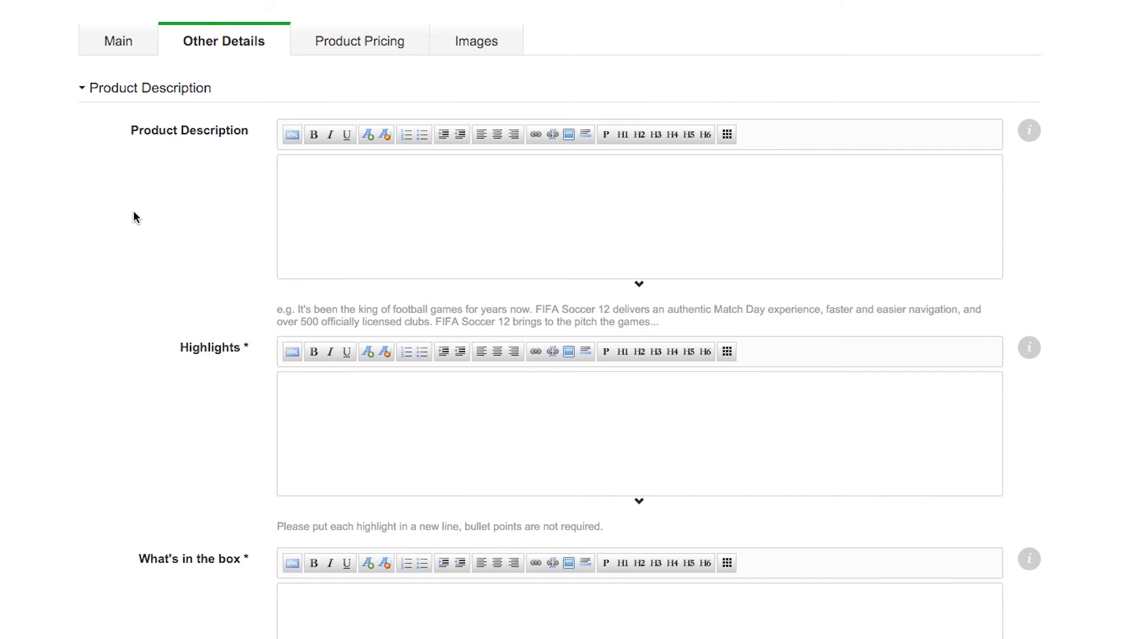
Paste the warranty and spec list into Highlights and the long iOS 8 text into Product Description
left_click(378, 465)
type("1 Year Local Manufacturer iOS 8 A8 with 64-bit architecture 128GB 5.5\" Retina HD 8MP iSight camera 4G/LTE Fingerprint identity sensor")
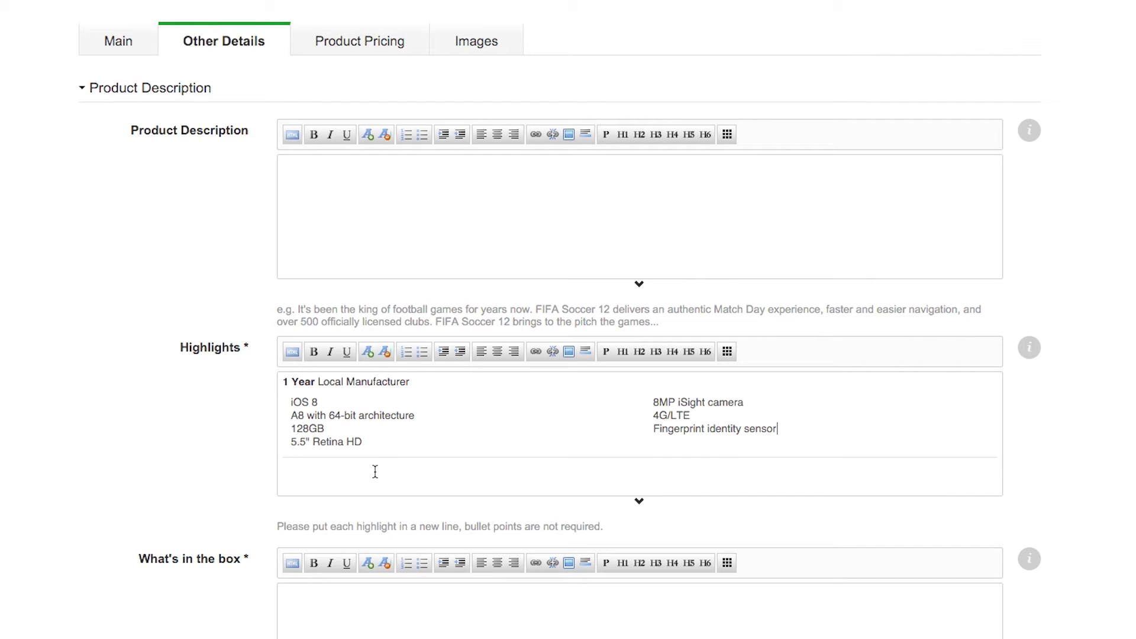
left_click(409, 213)
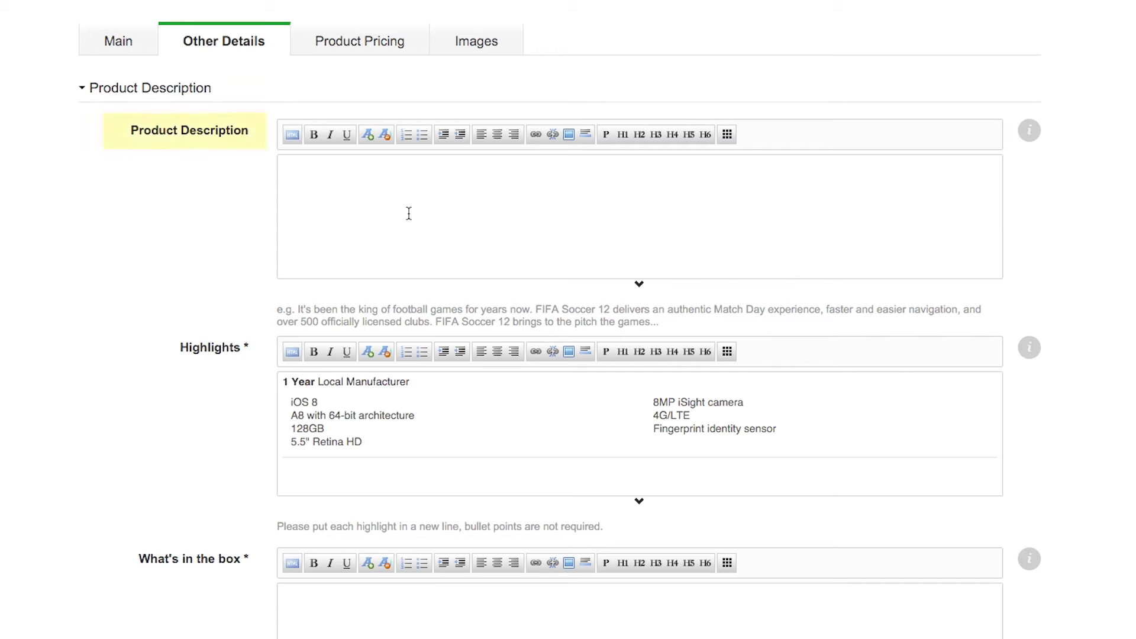
key("ctrl+v")
Drag the description editor taller and add an empty line after the iPhone screenshots
scroll(409, 213, "down", 10)
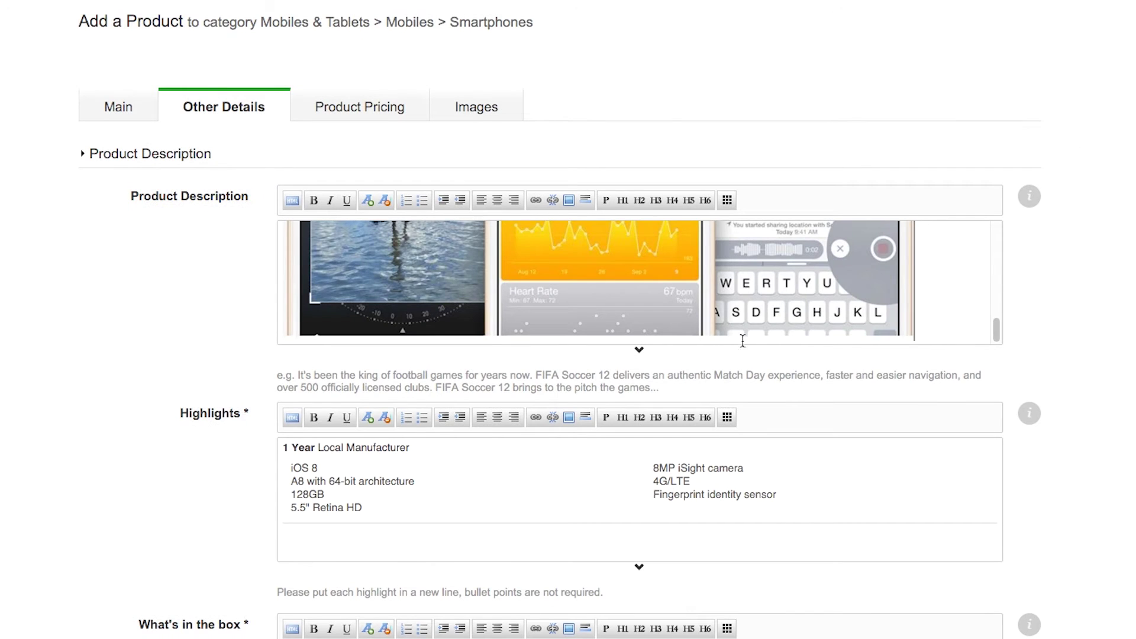
left_click_drag(638, 351, 639, 472)
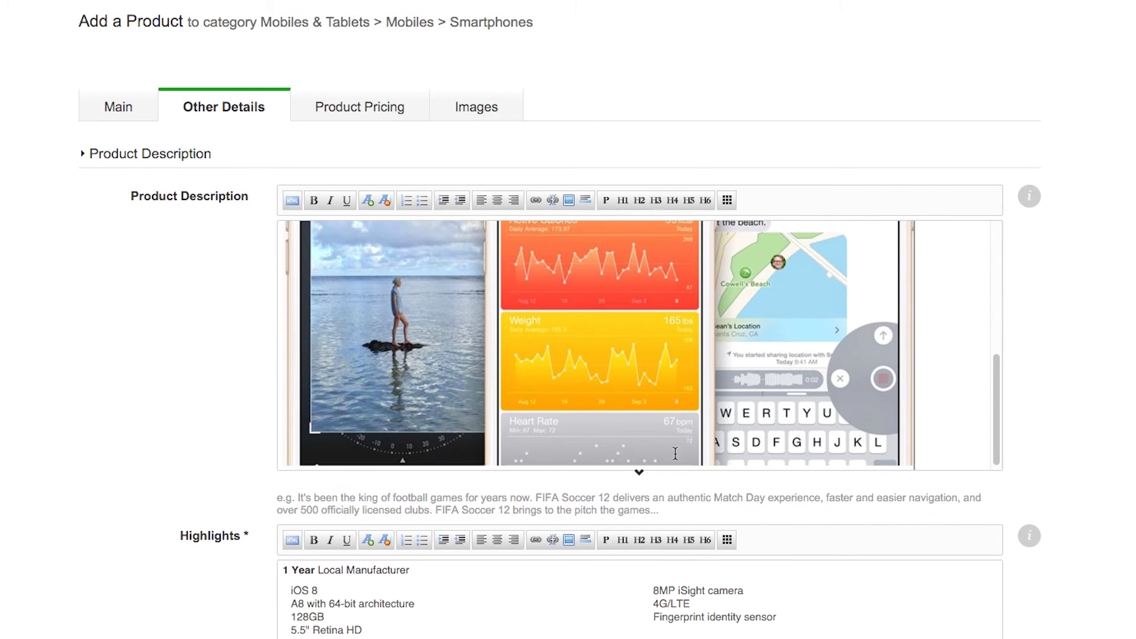
left_click(962, 399)
key("Return")
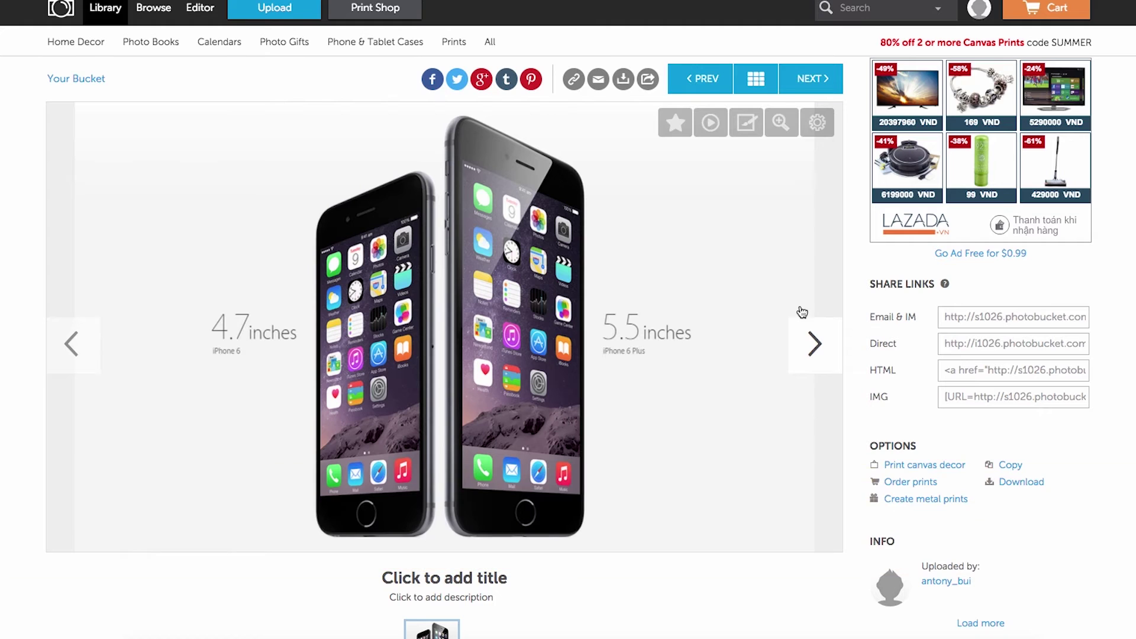
Copy the image URL of the iPhone 6 and 6 Plus size-comparison picture
right_click(556, 315)
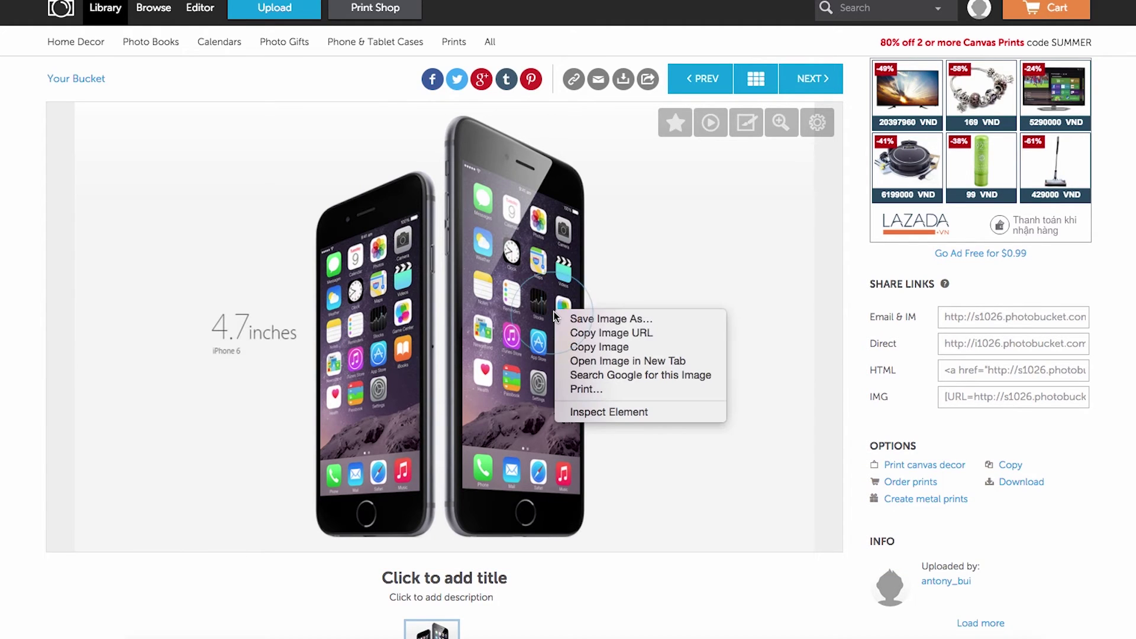
left_click(582, 333)
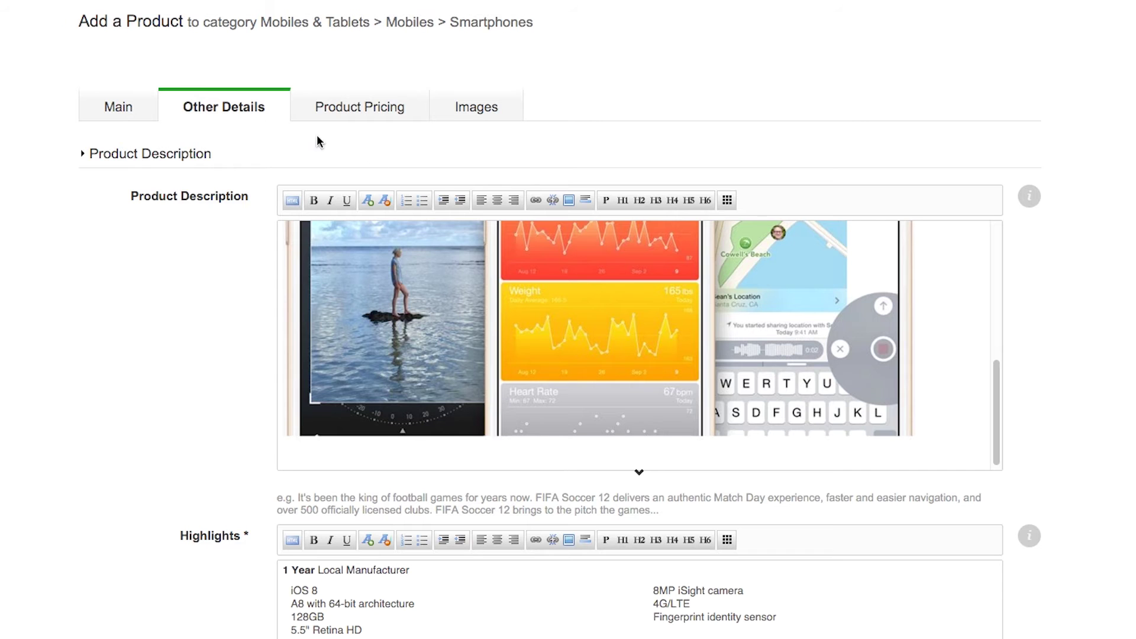
Insert the silver iPhone photo into the description from its pasted Photobucket URL
left_click(570, 201)
key("super+v")
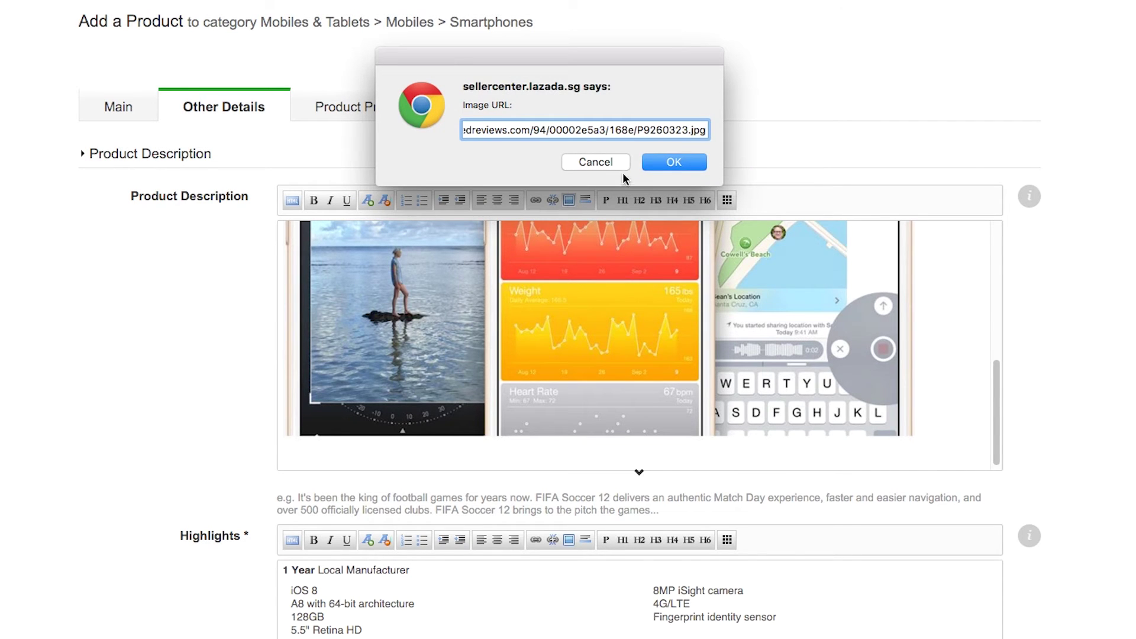
left_click(683, 164)
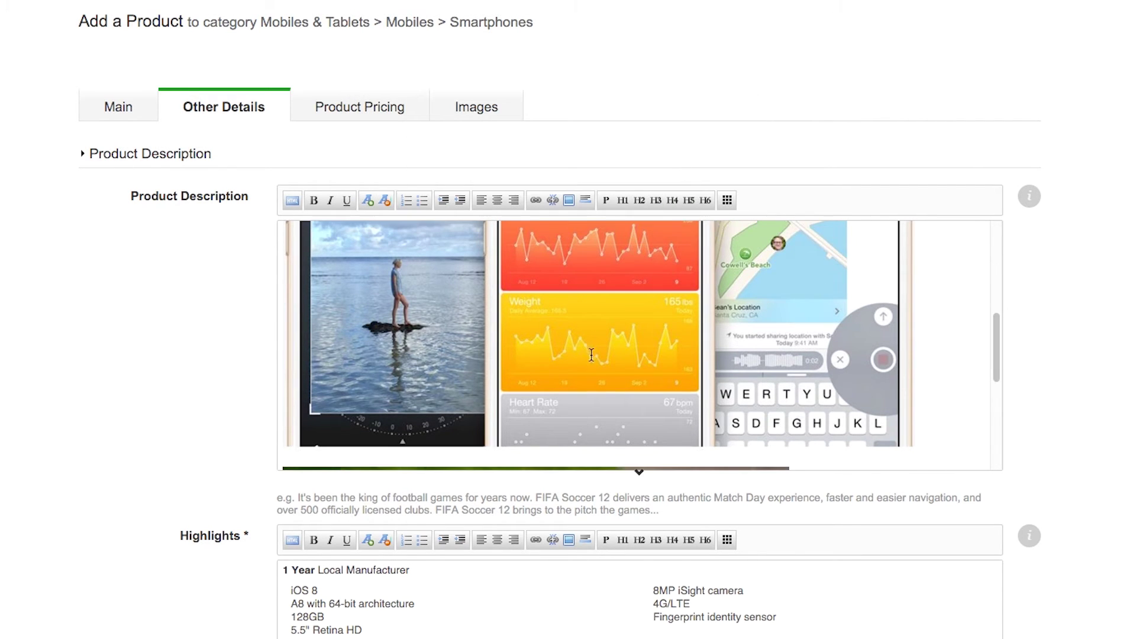
left_click_drag(996, 358, 1006, 458)
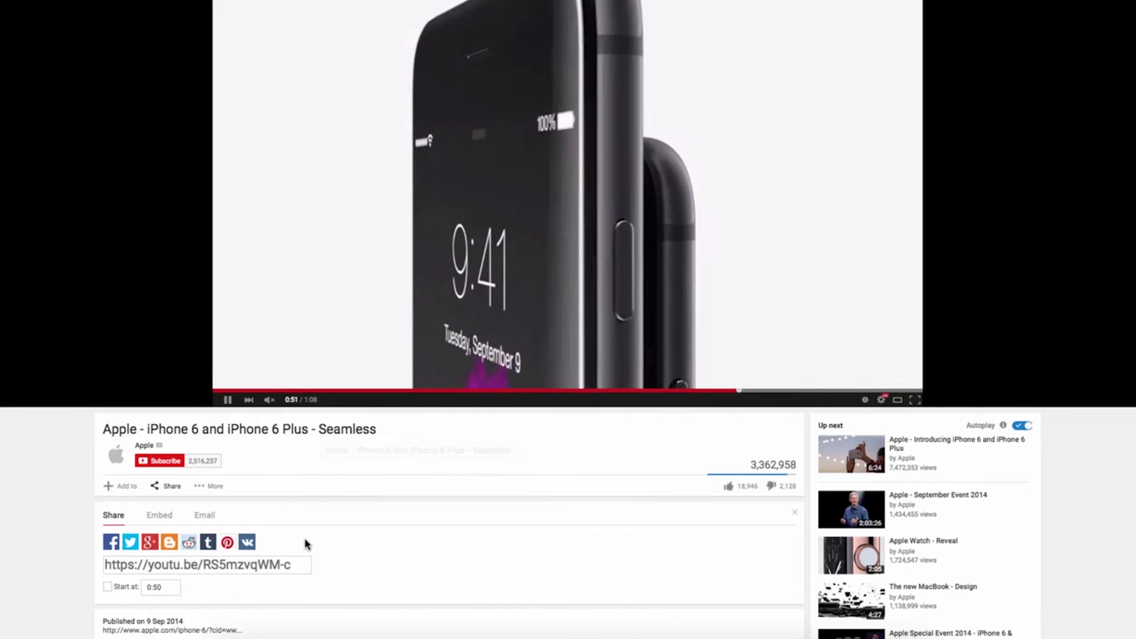
left_click(297, 562)
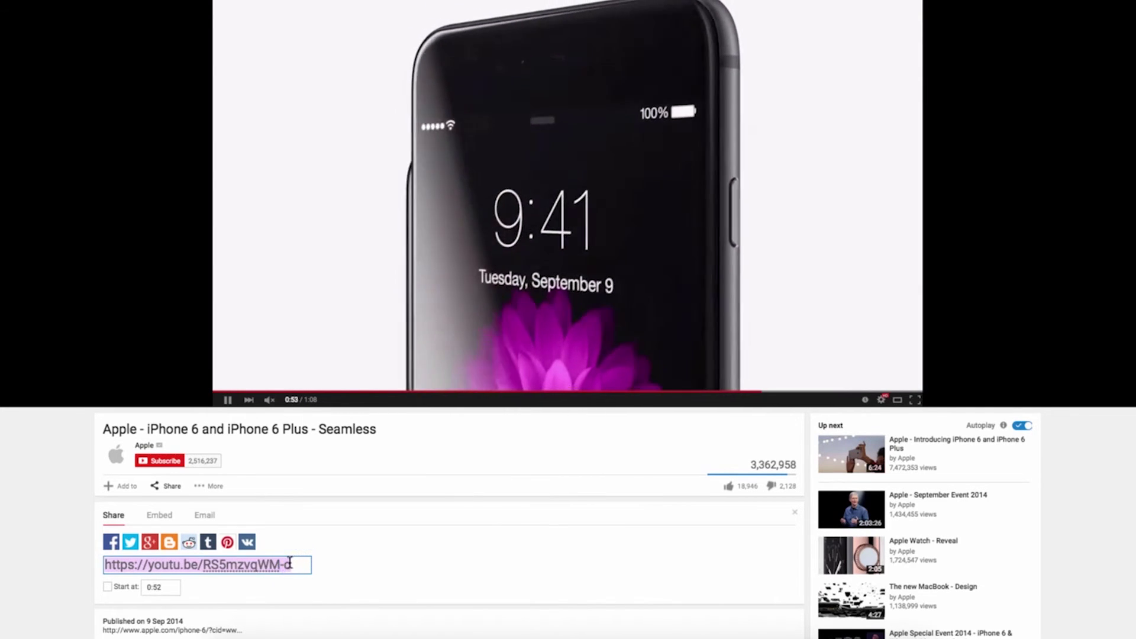
right_click(287, 563)
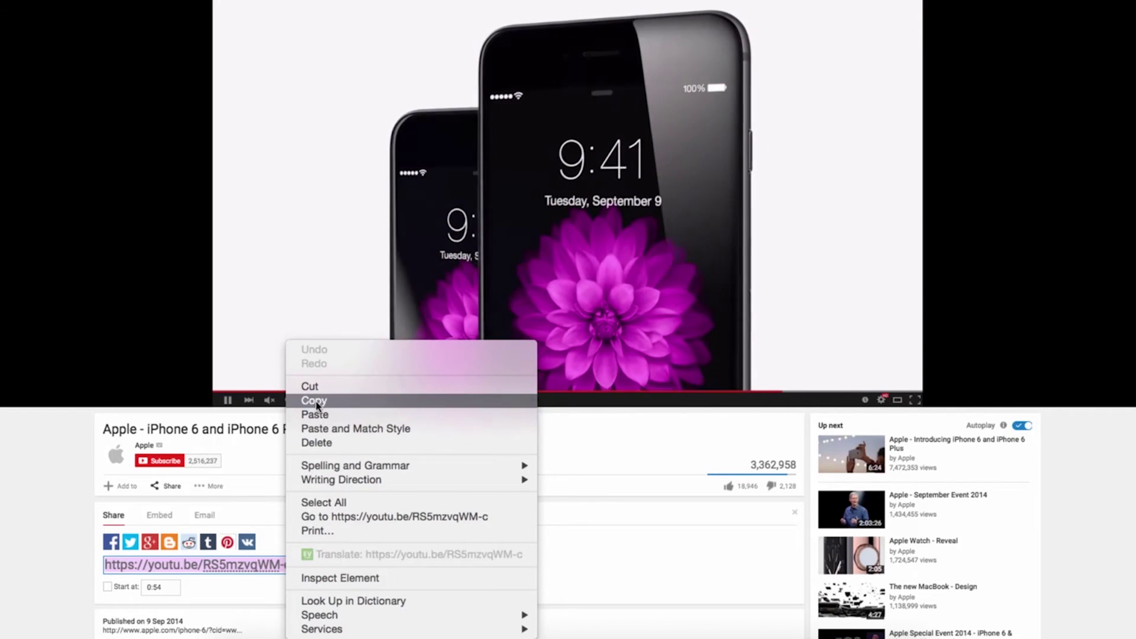
left_click(314, 401)
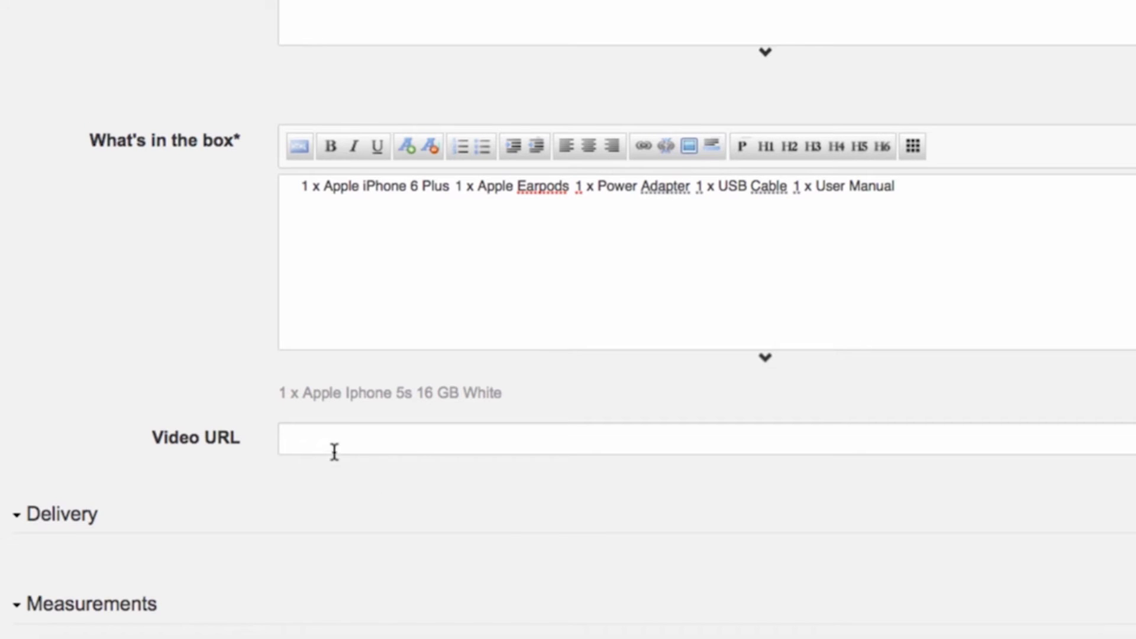
left_click(333, 444)
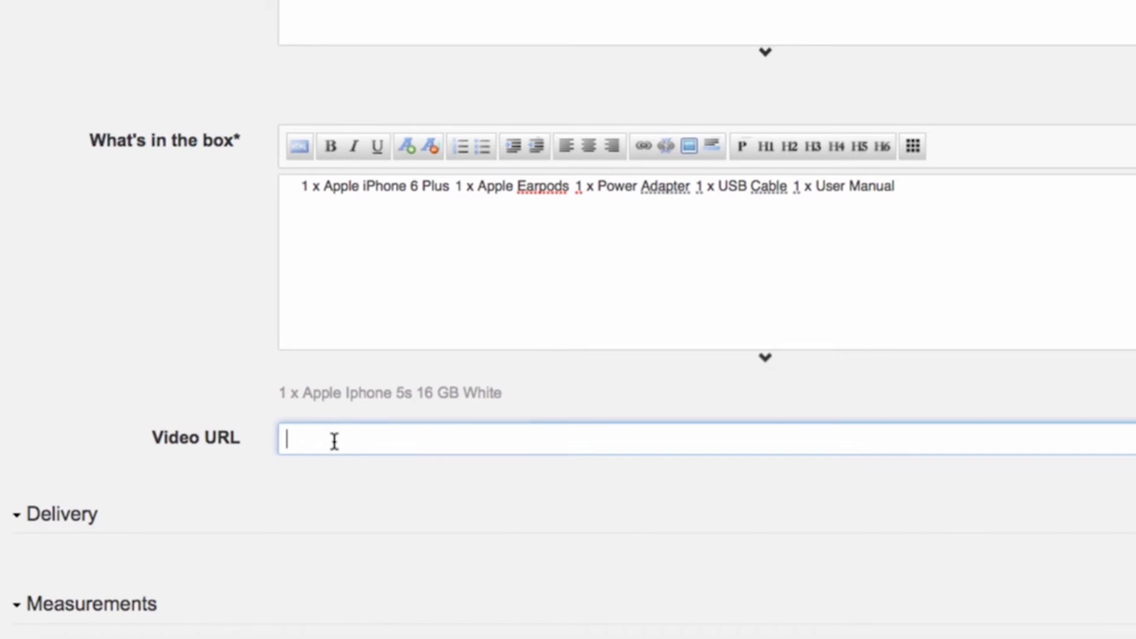
right_click(333, 439)
left_click(362, 499)
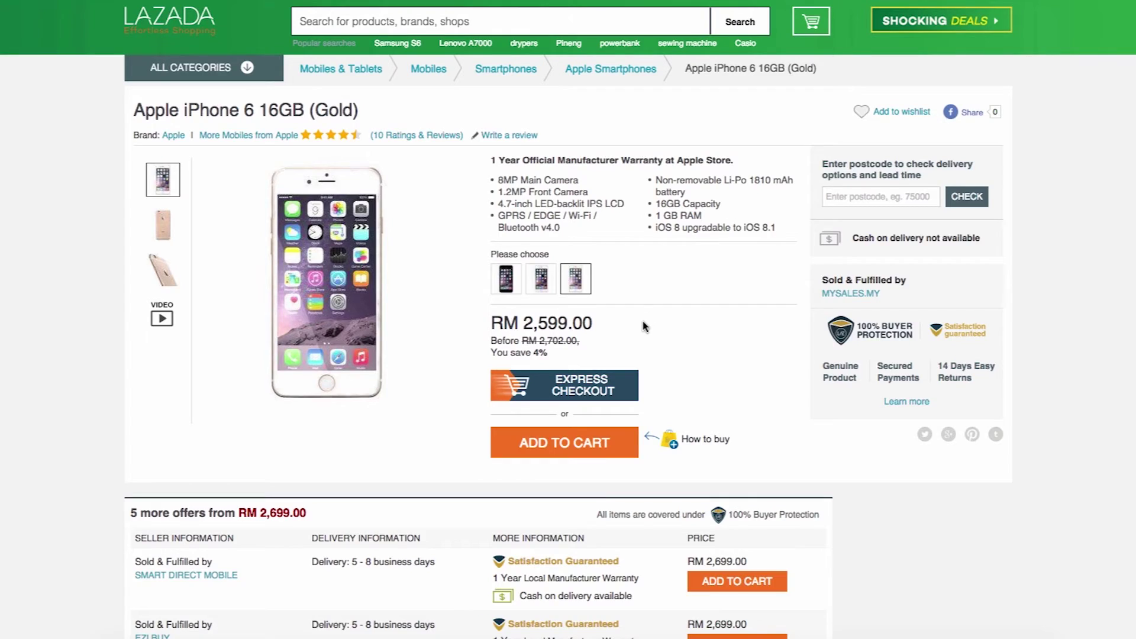
Scroll the iPhone 6 16GB (Gold) page down to its Specifications and box contents
scroll(643, 324, "down", 4)
scroll(643, 325, "down", 15)
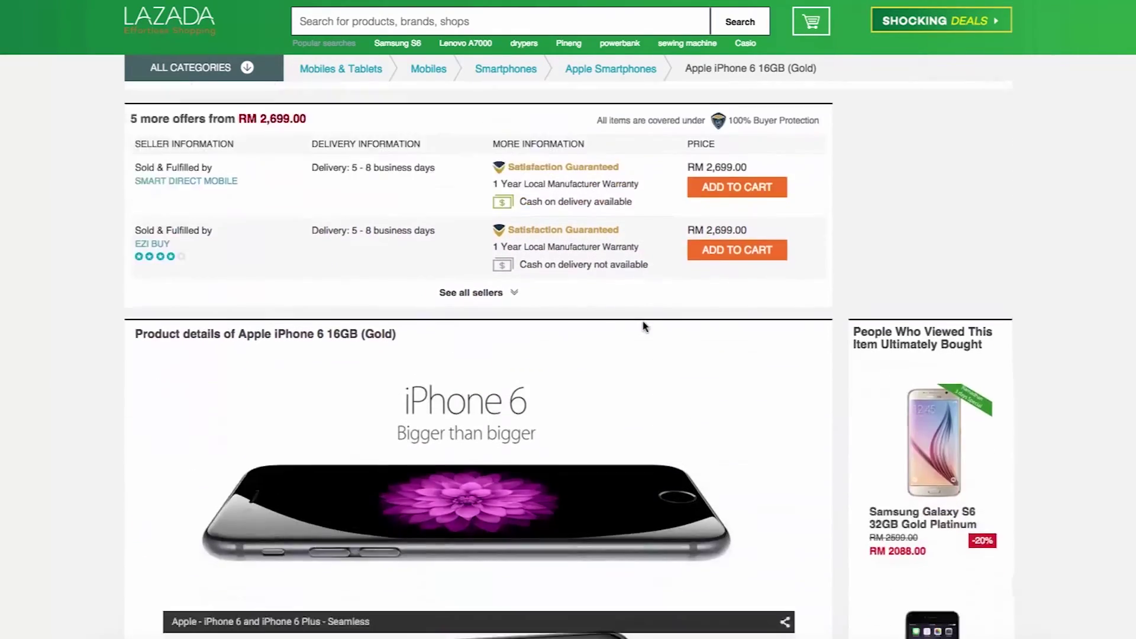
scroll(645, 327, "down", 15)
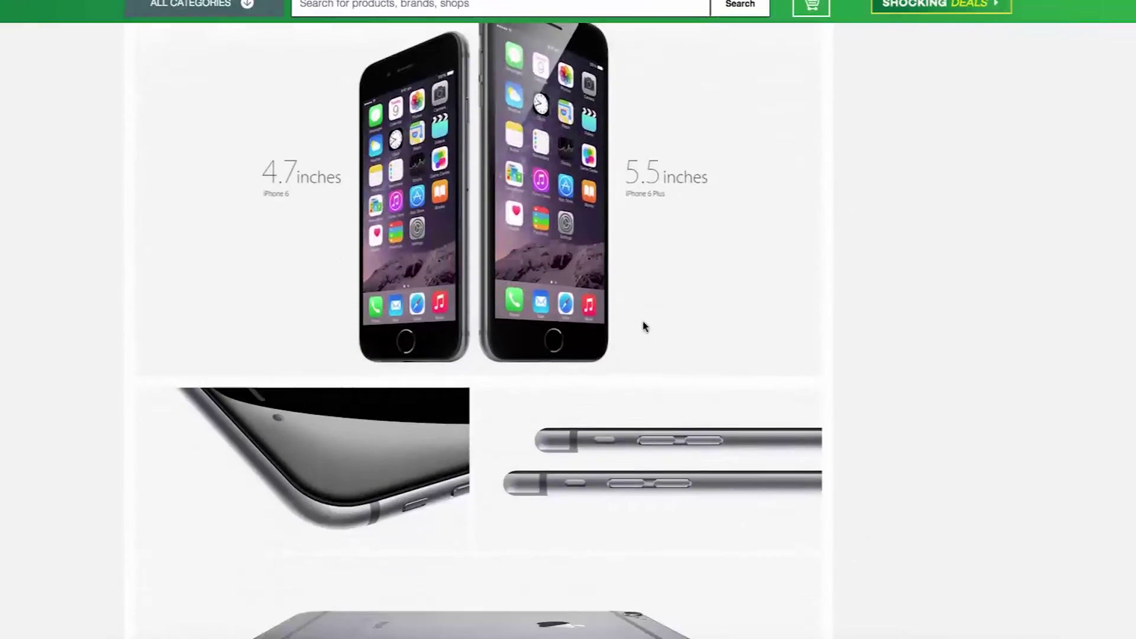
scroll(643, 324, "down", 15)
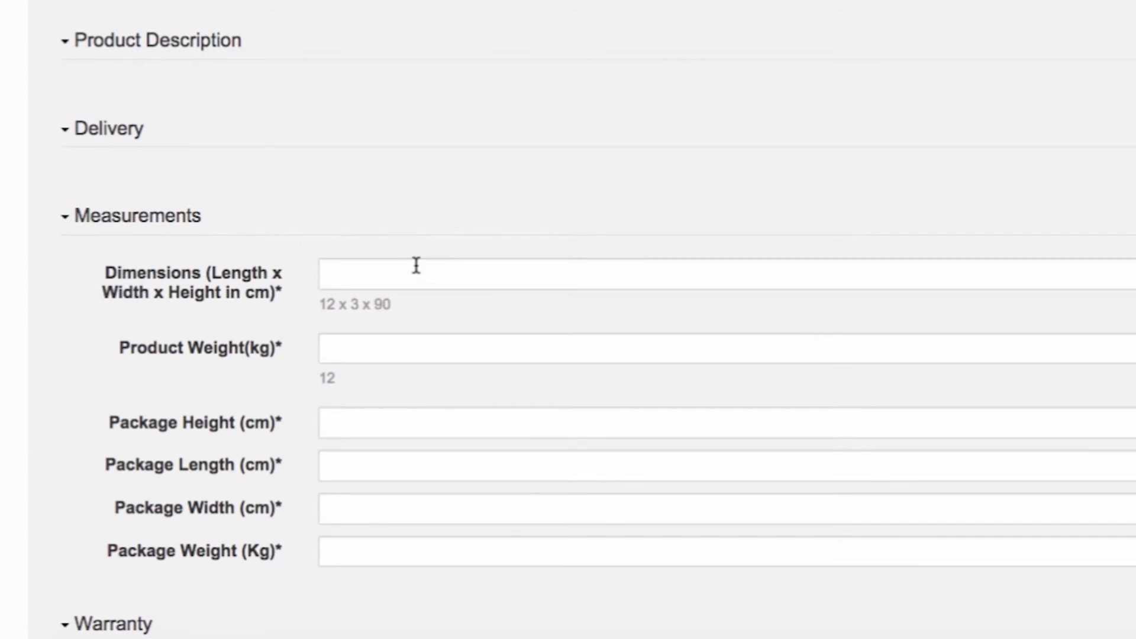
Enter product dimensions 100 x 2 x 1 cm and product weight 0.1 kg
left_click(414, 264)
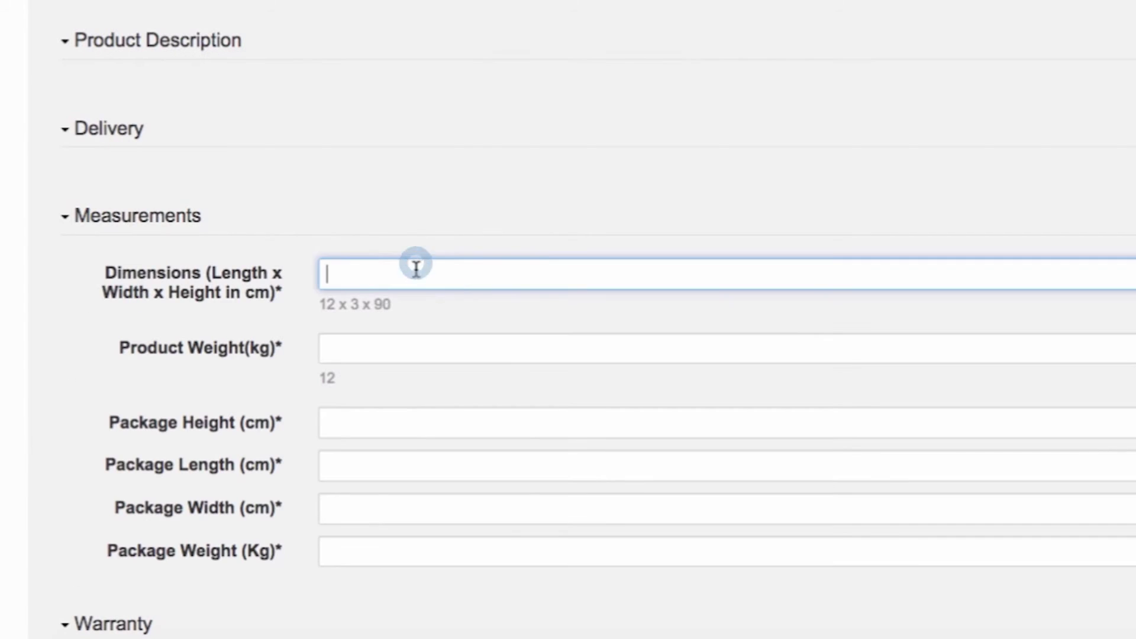
type("100 x 2 x 1")
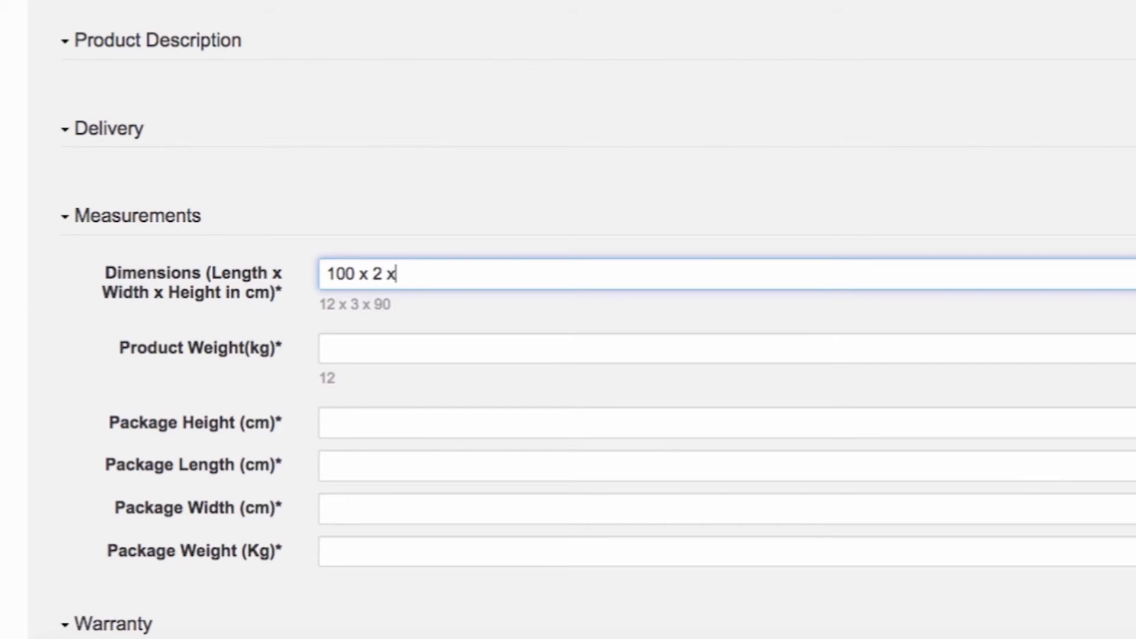
left_click(396, 348)
type("0.1")
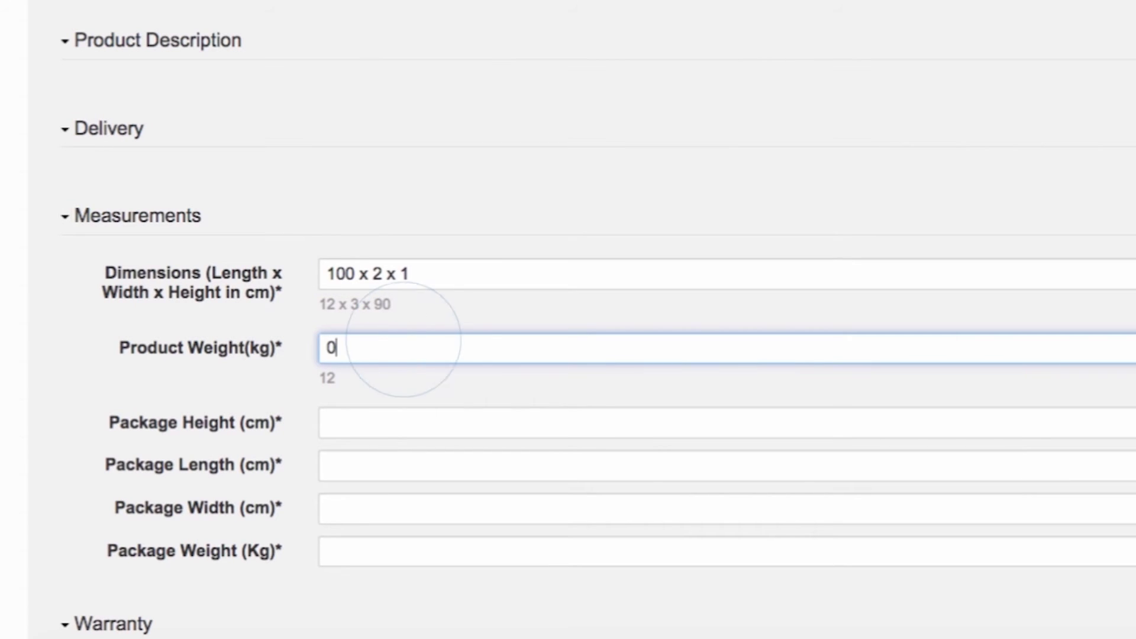
Fill the package fields: height 1, length 100, width 2, weight 0.1 kg
left_click(381, 418)
type("5")
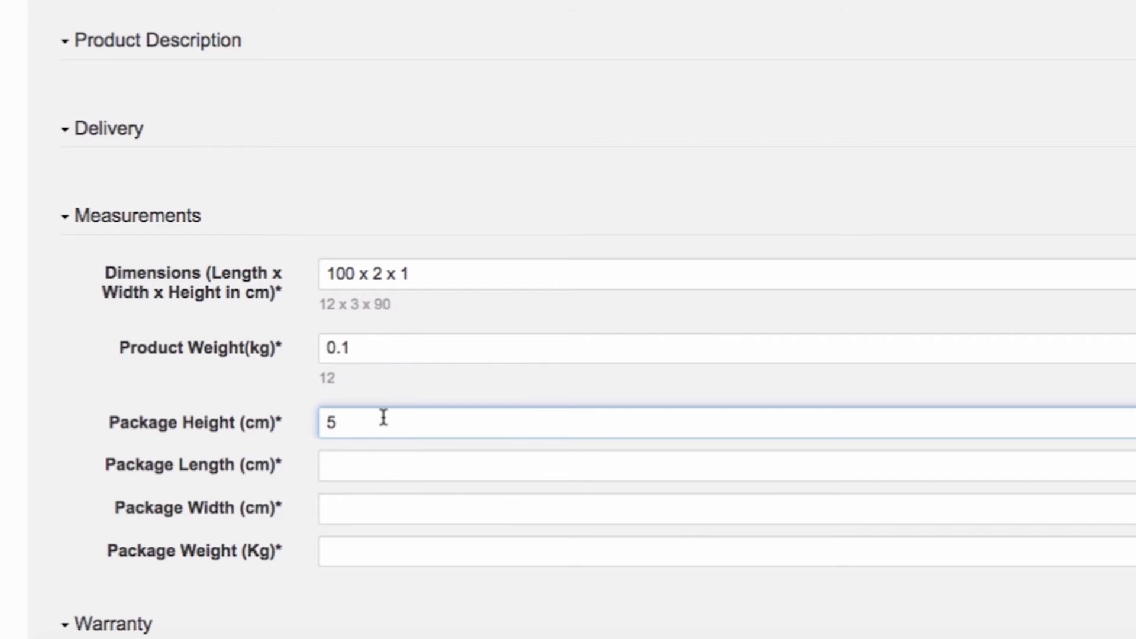
key("BackSpace")
type("1")
left_click(360, 464)
type("100")
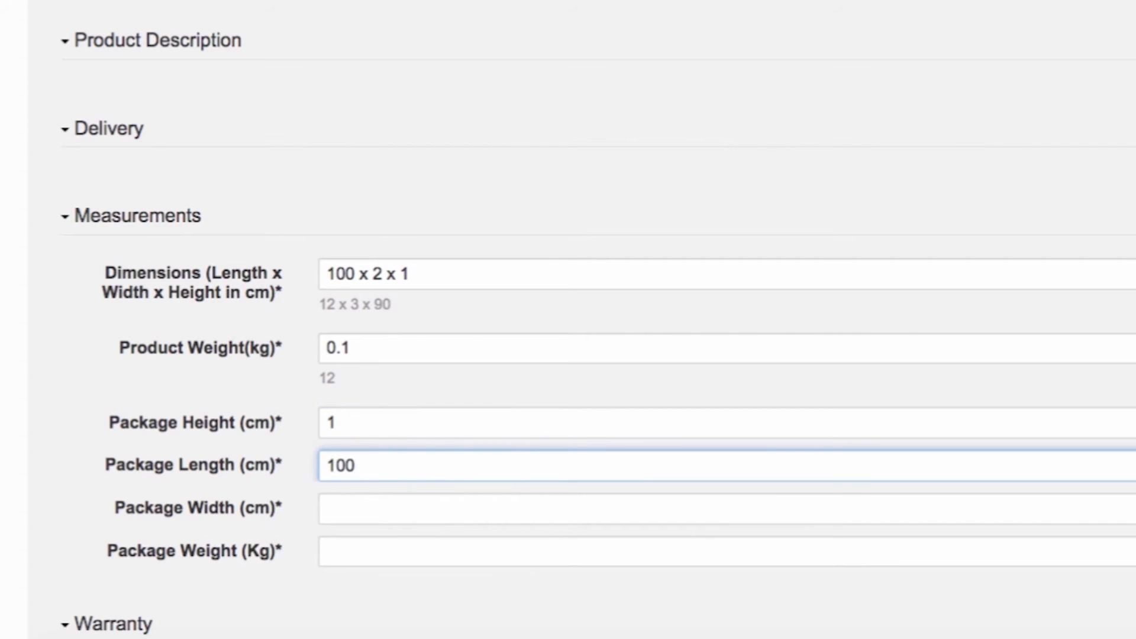
left_click(360, 506)
type("2")
left_click(360, 547)
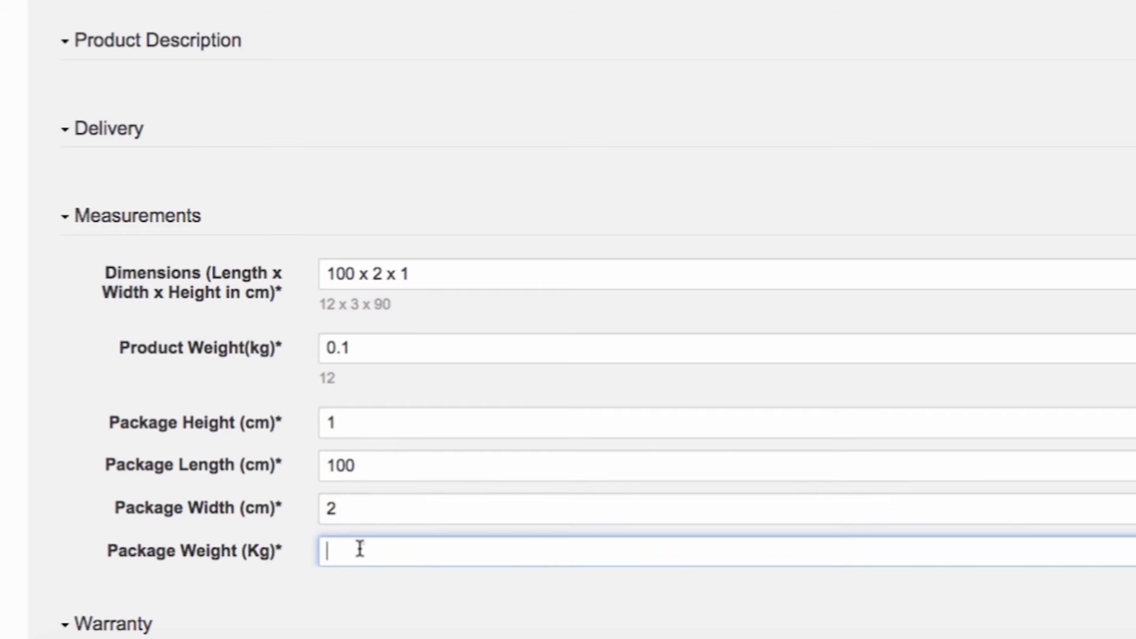
type("0.1")
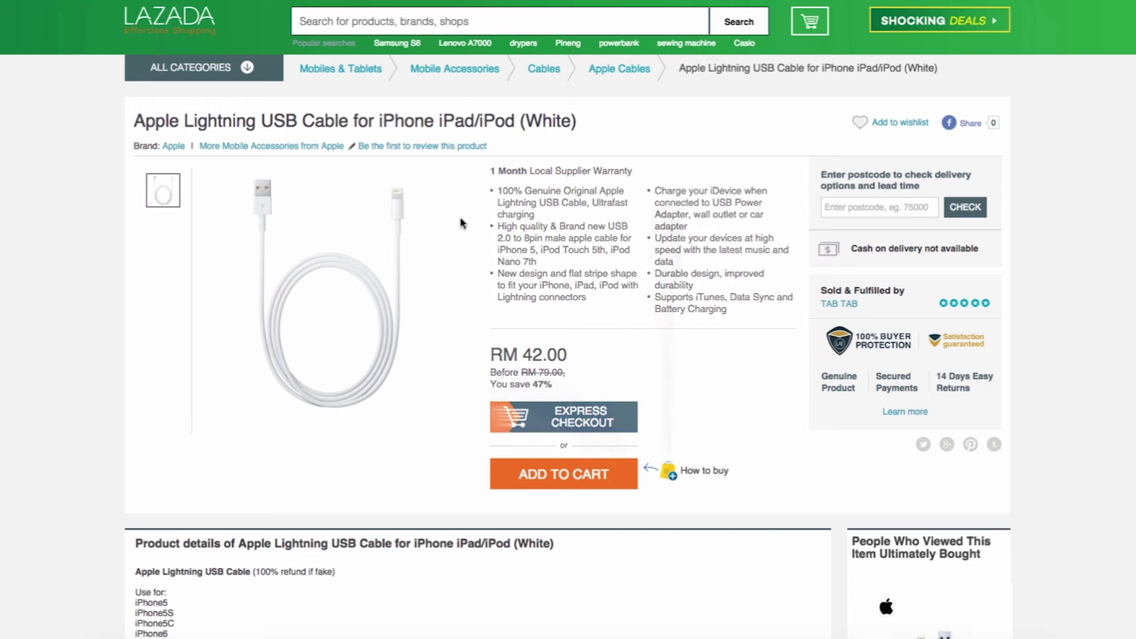
Scroll down the form to the Measurements section showing 205 x 99 x 97 cm and 55 kg
scroll(528, 488, "down", 20)
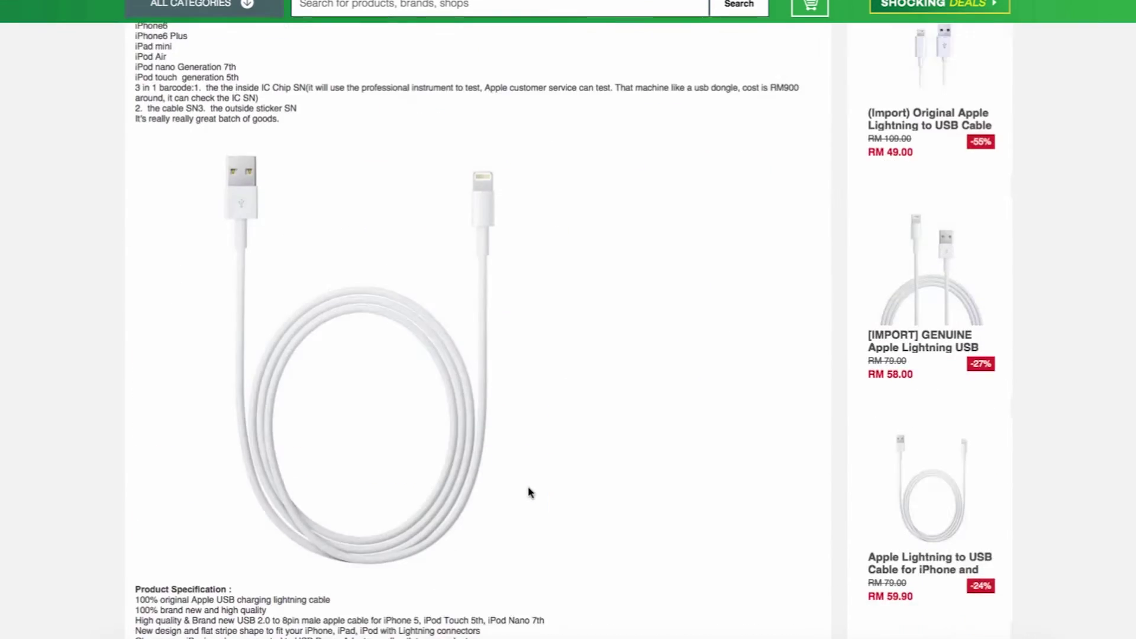
scroll(530, 485, "down", 20)
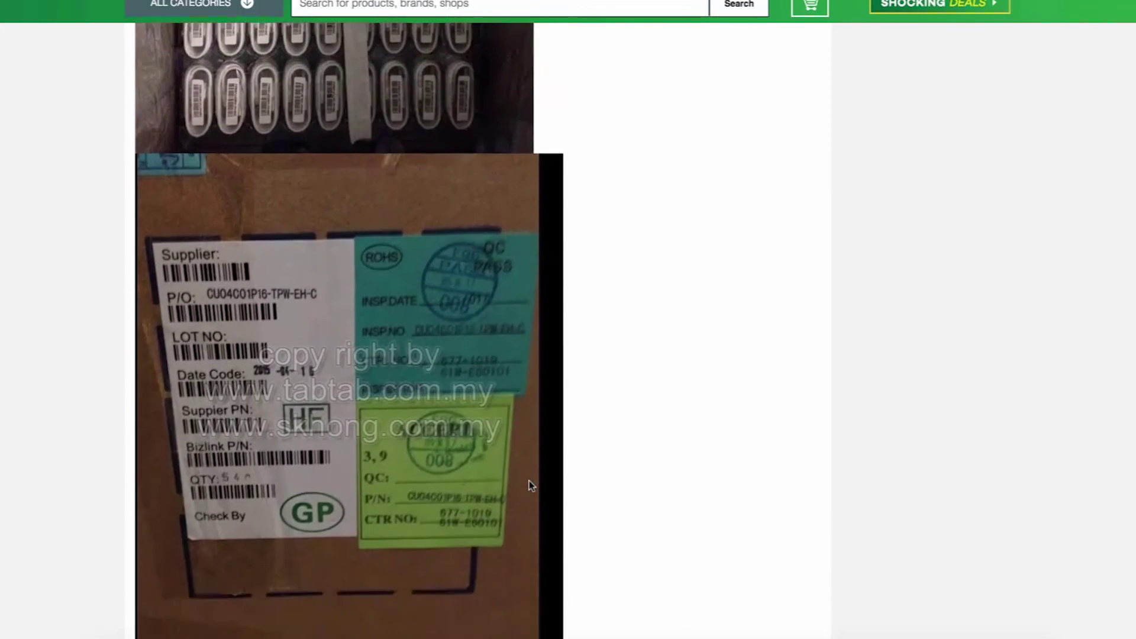
scroll(529, 481, "down", 3)
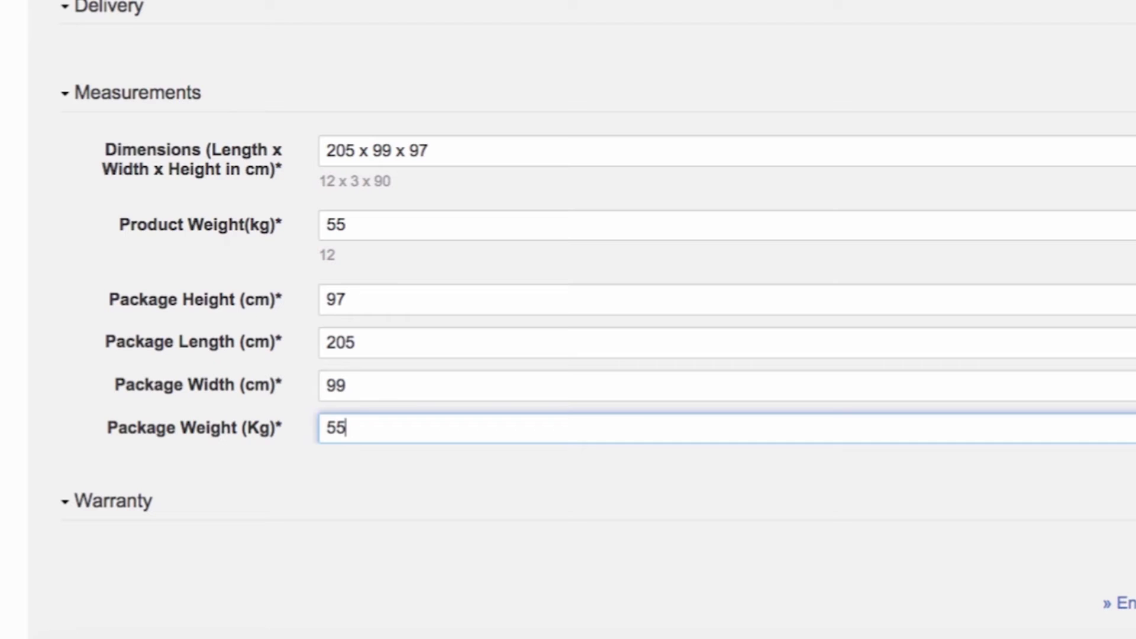
left_click(510, 148)
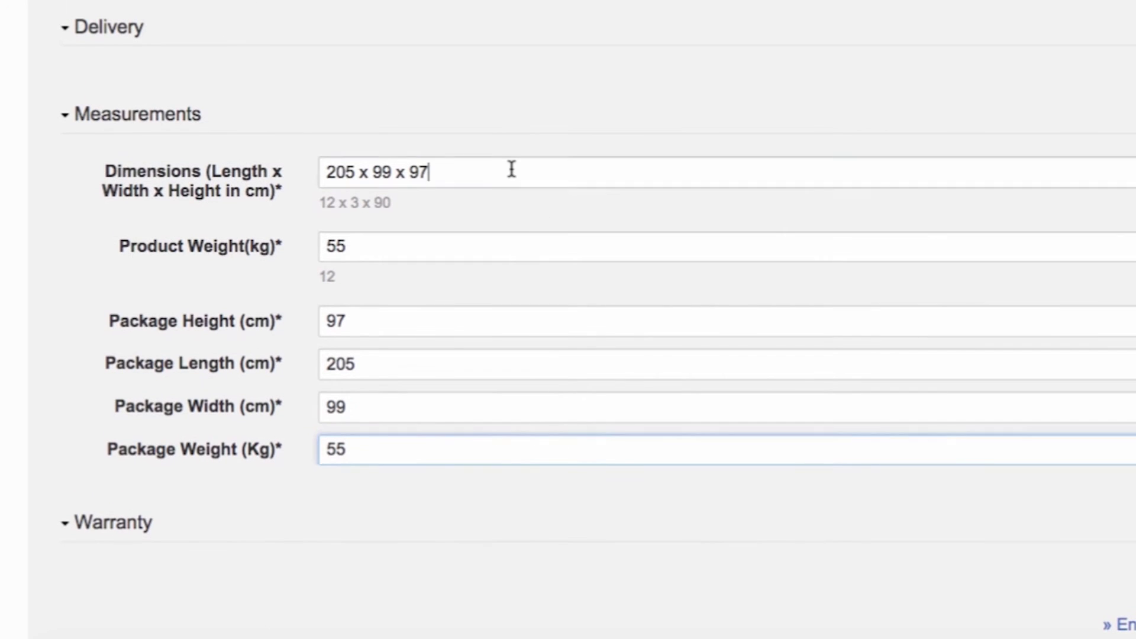
left_click(491, 244)
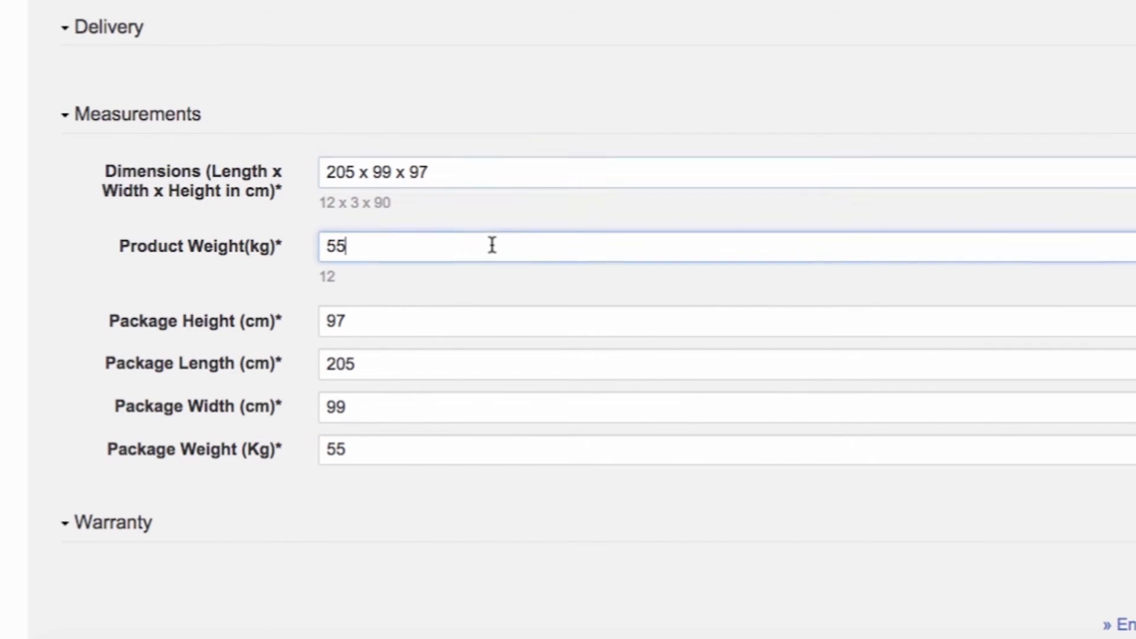
left_click(466, 320)
left_click(453, 361)
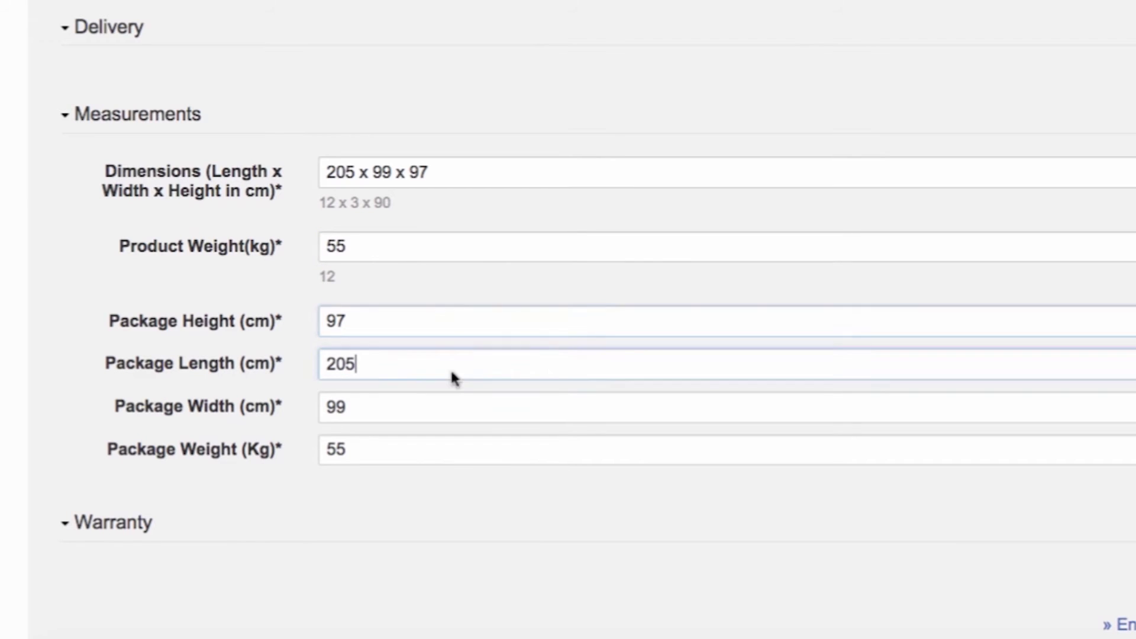
left_click(443, 403)
left_click(437, 440)
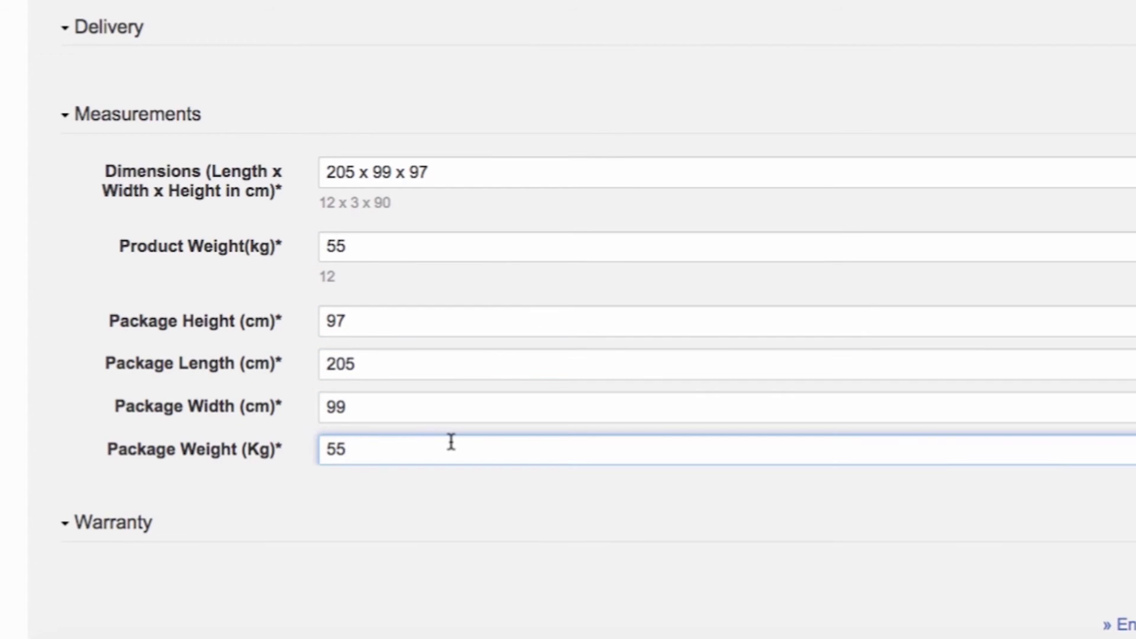
scroll(568, 319, "down", 4)
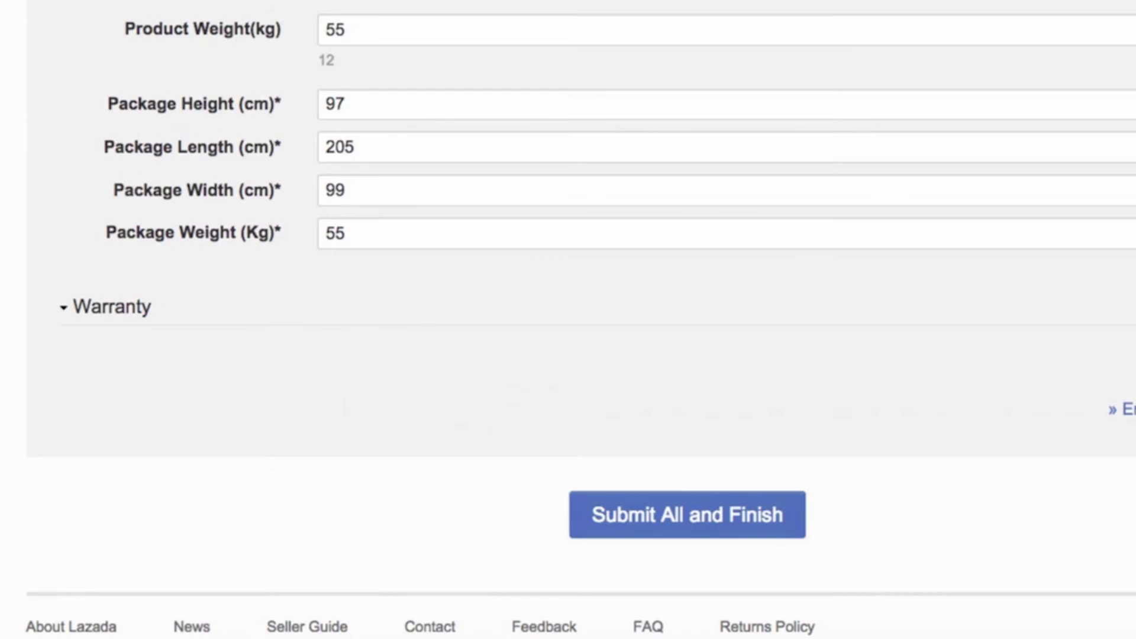
Expand the Warranty section and pick the warranty type and period from the dropdowns
left_click(63, 315)
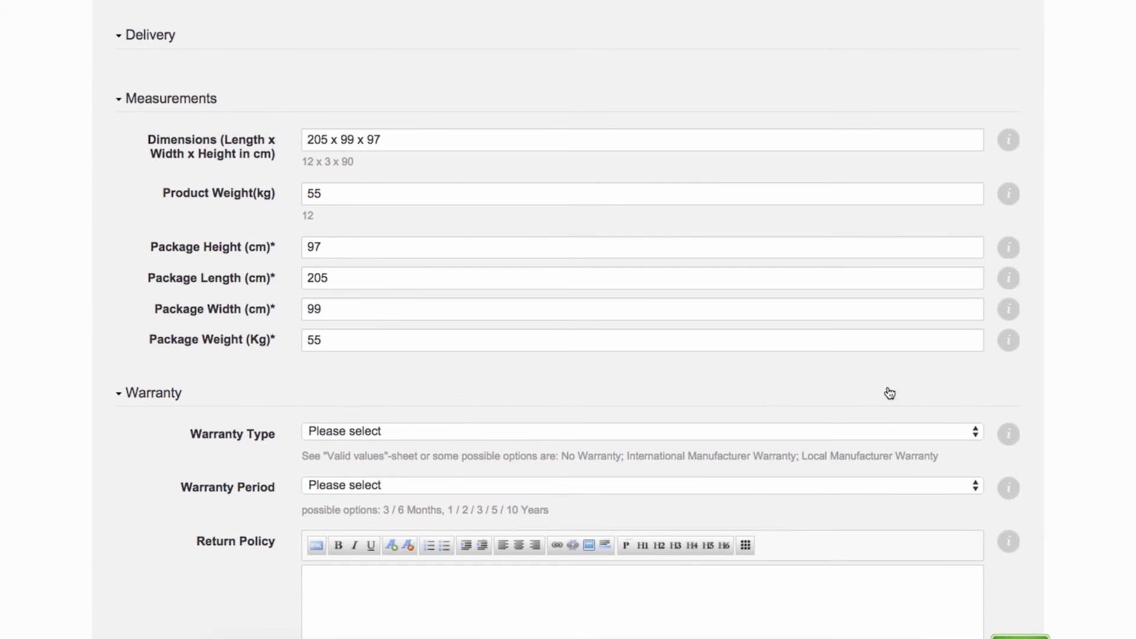
mouse_move(1015, 435)
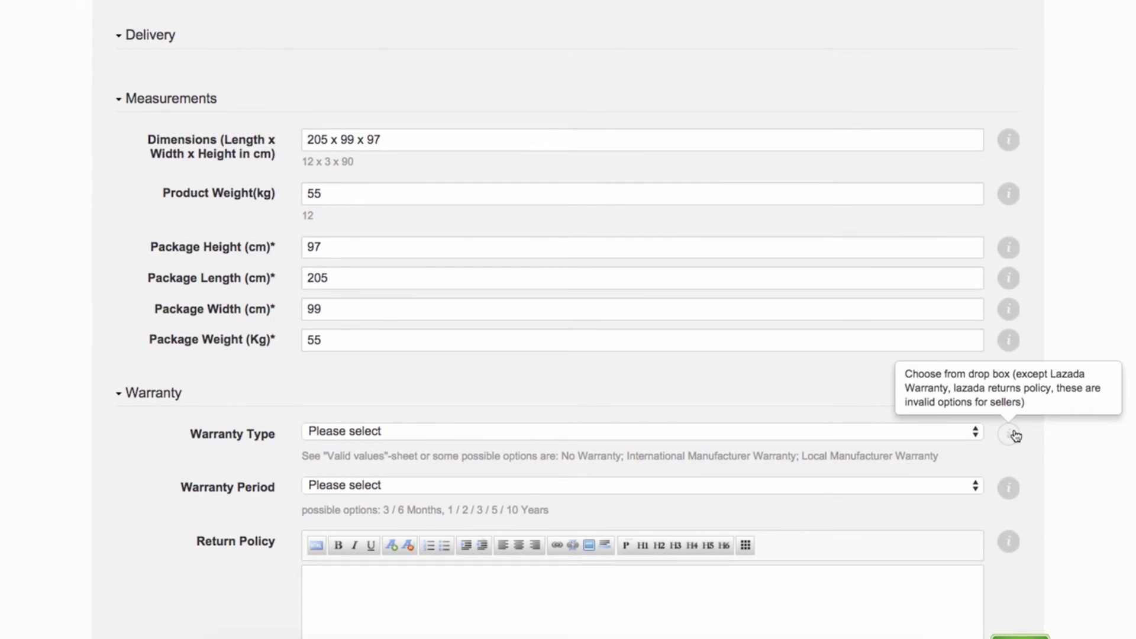
scroll(978, 466, "down", 3)
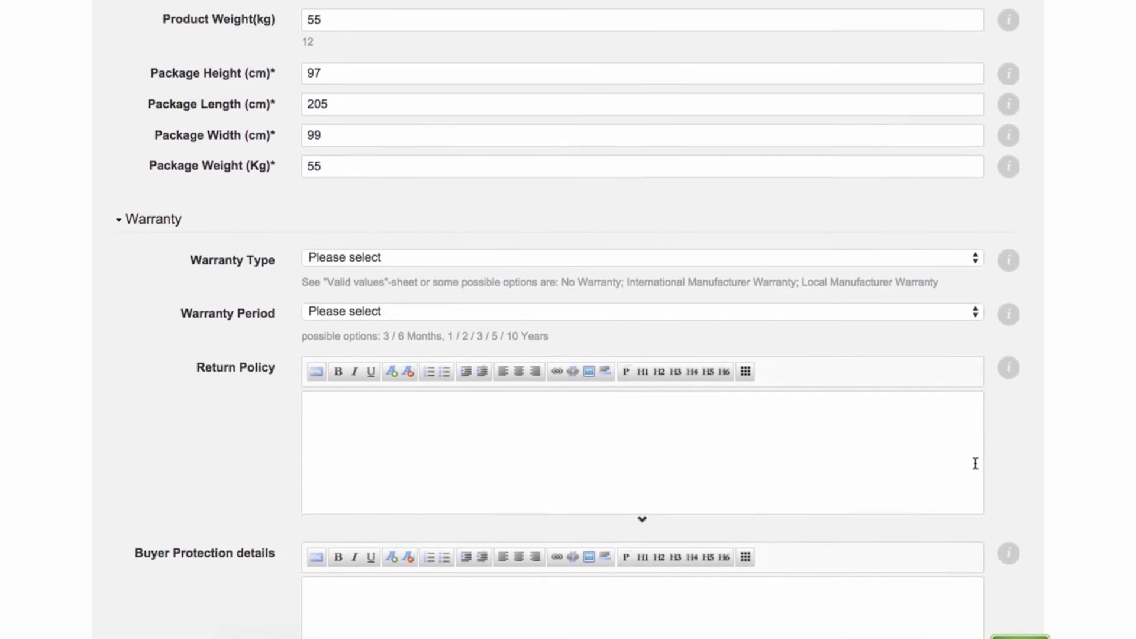
left_click(972, 291)
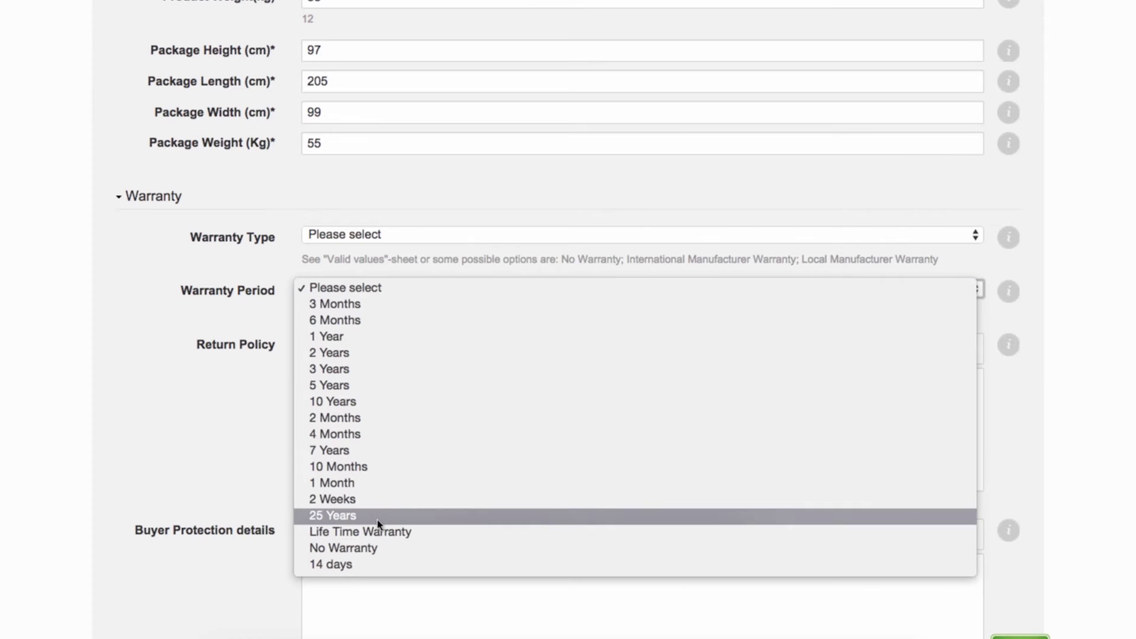
left_click(341, 471)
left_click(328, 451)
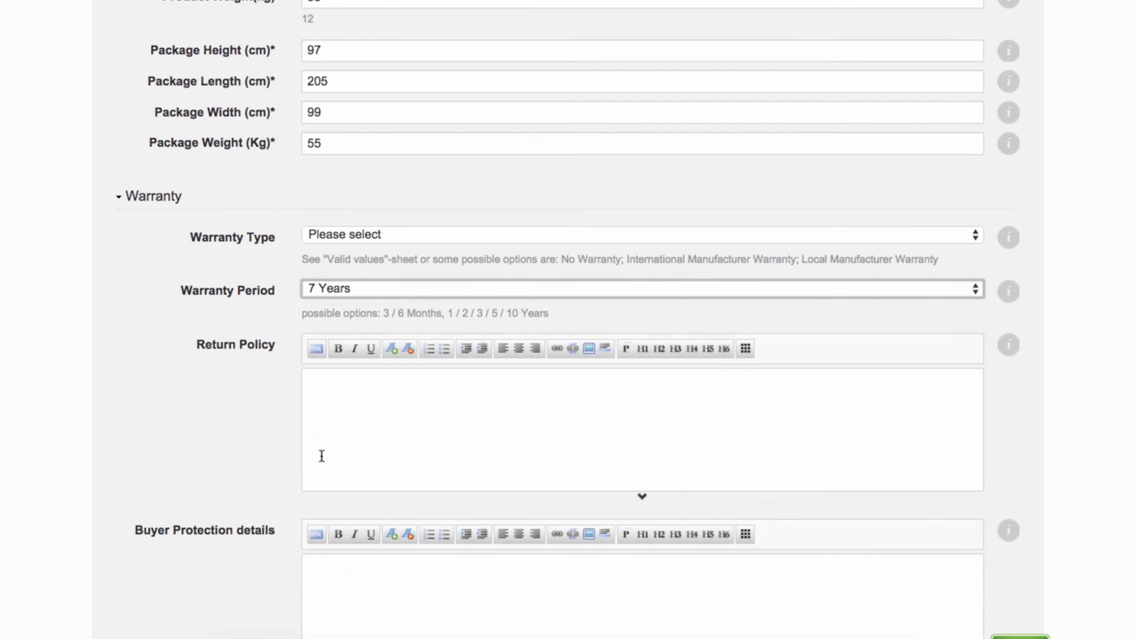
Place the cursor in the Product Warranty editor to start the warranty text
scroll(272, 453, "down", 3)
scroll(273, 453, "down", 5)
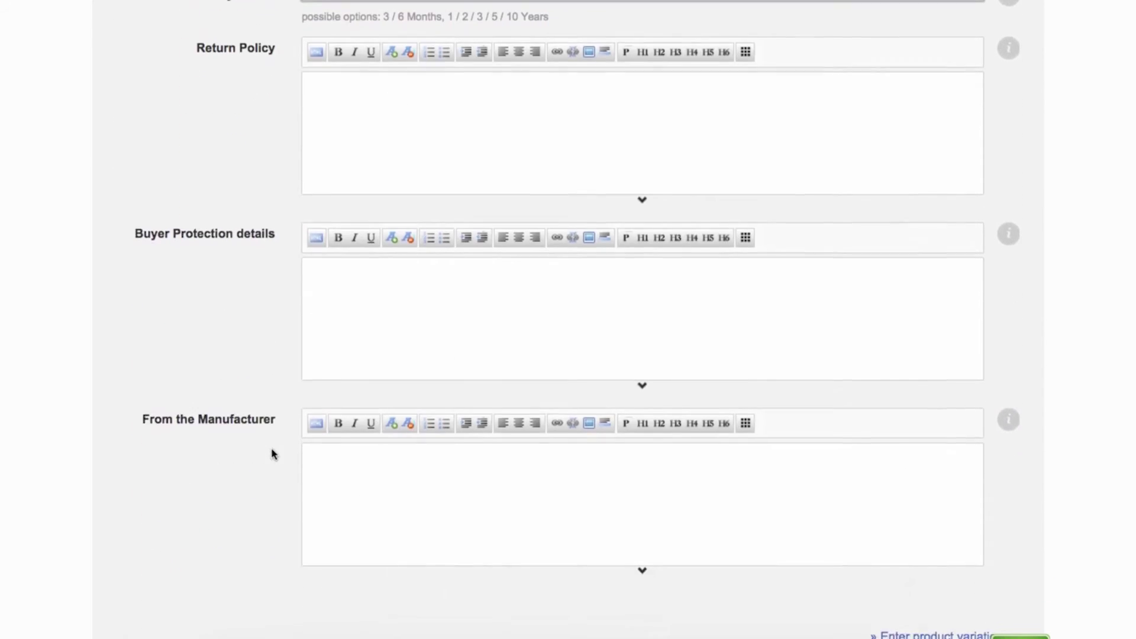
scroll(272, 453, "up", 10)
left_click(402, 413)
scroll(403, 413, "down", 2)
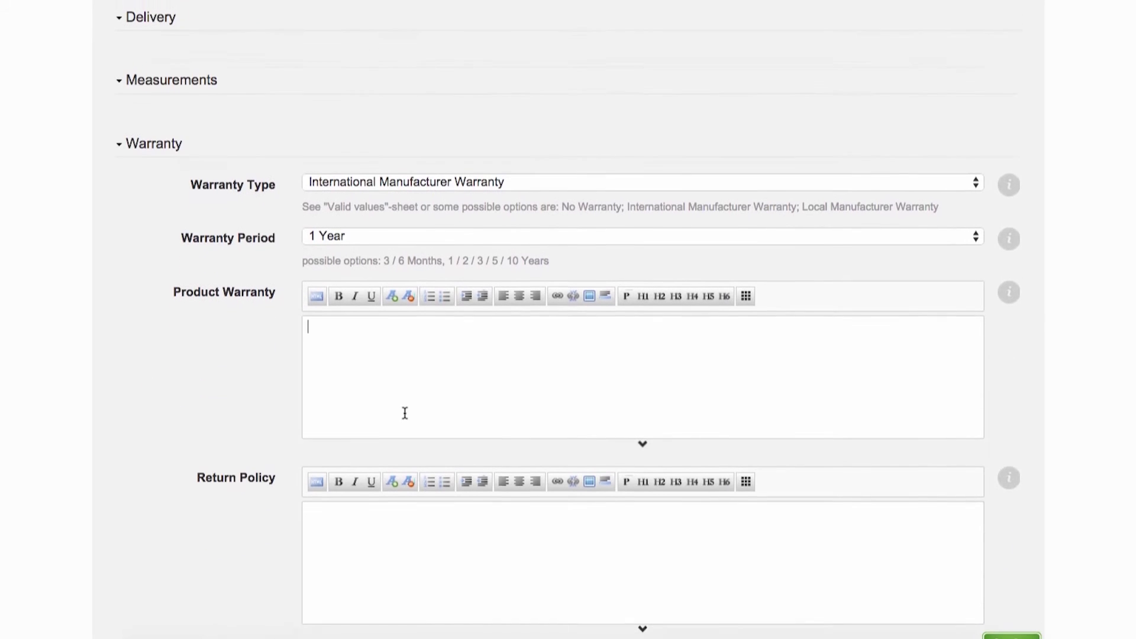
mouse_move(1000, 289)
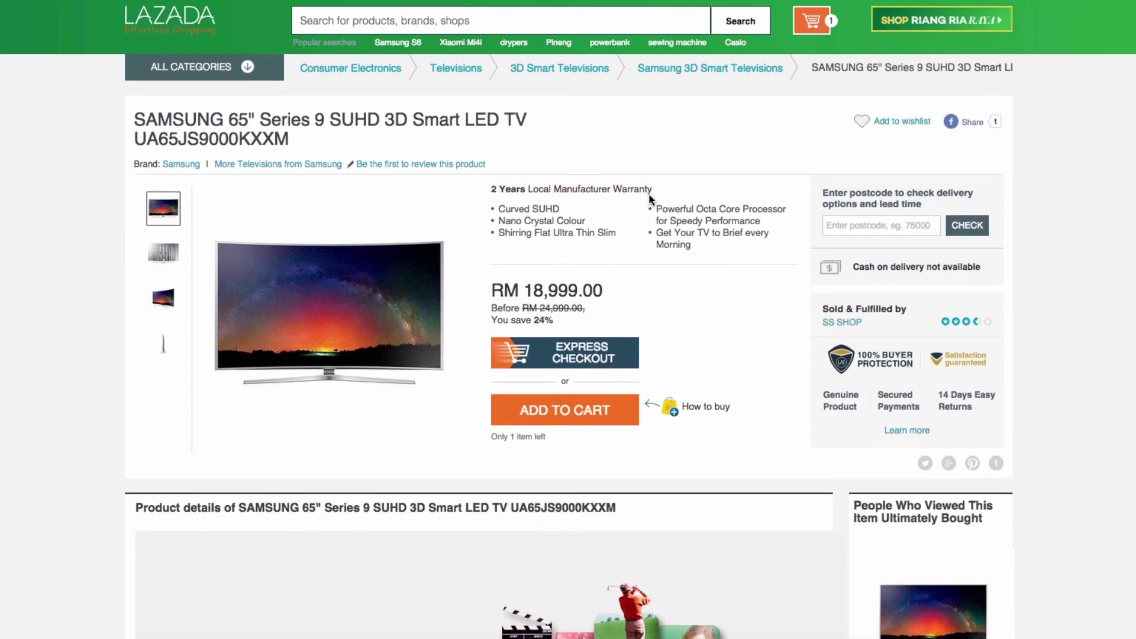
Scroll down the Samsung TV page to its specifications and warranty, then back up
scroll(649, 199, "down", 15)
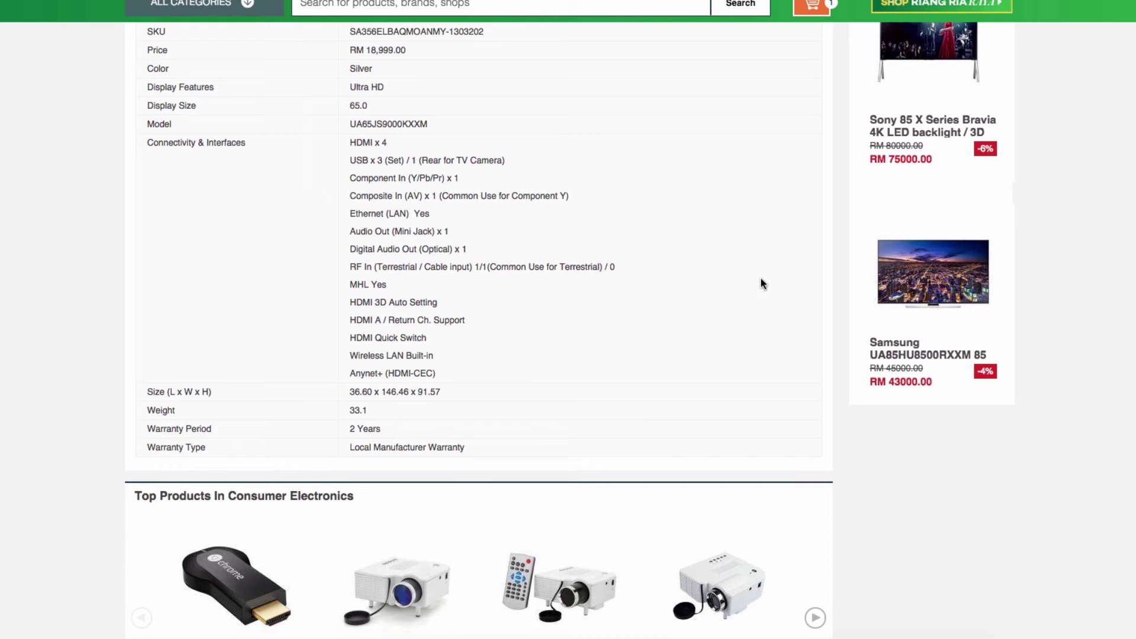
scroll(760, 278, "up", 15)
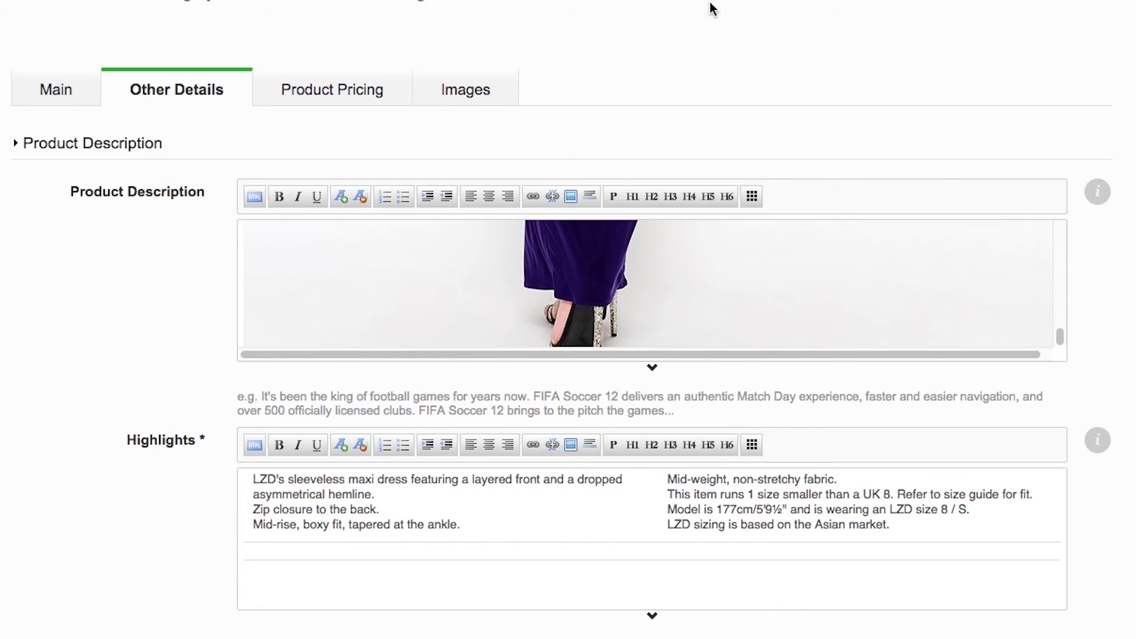
On the Product Pricing tab, enter seller SKU AP4ELM116ANMY for the smartphone variation
left_click(404, 94)
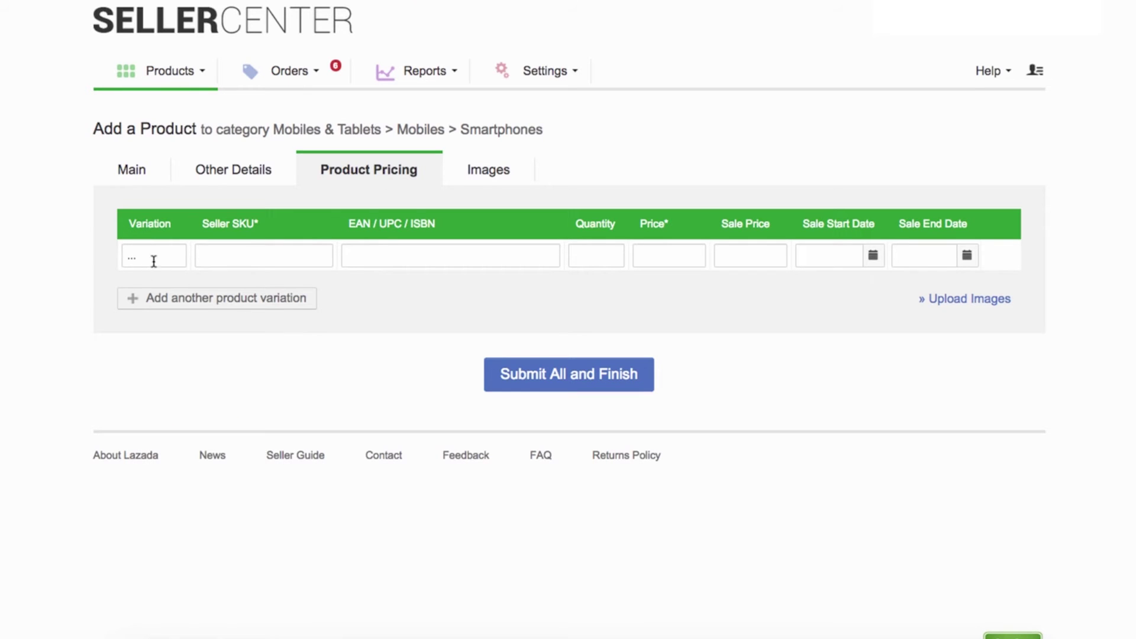
left_click(153, 261)
left_click(239, 261)
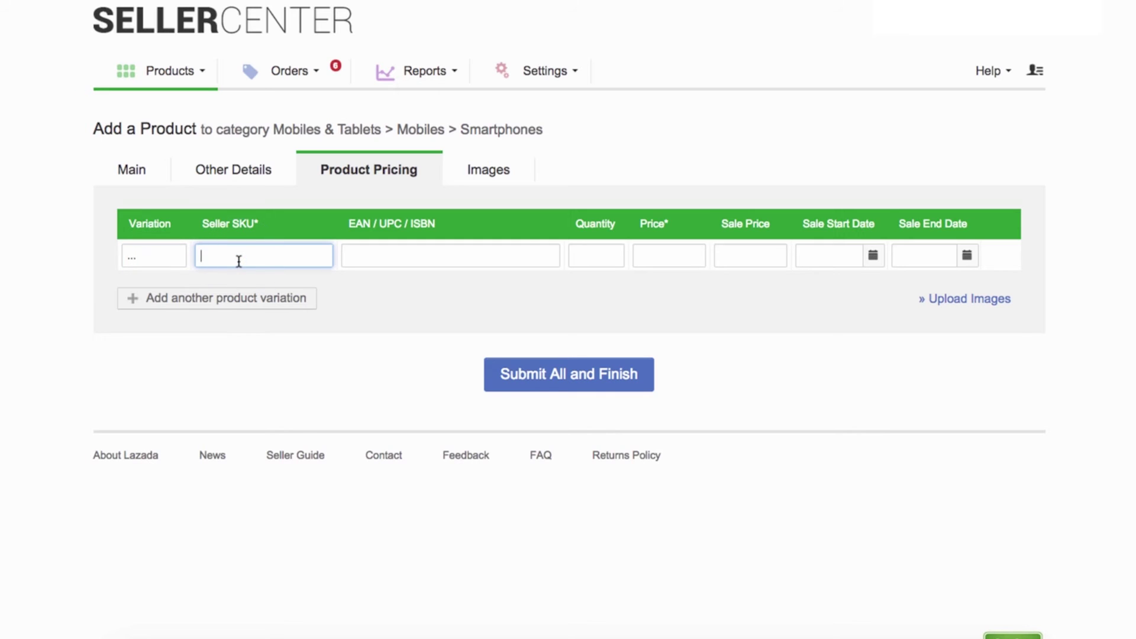
type("AP4ELM116ANMY")
Set the price to 2702 and the sale price to 2599
left_click(680, 252)
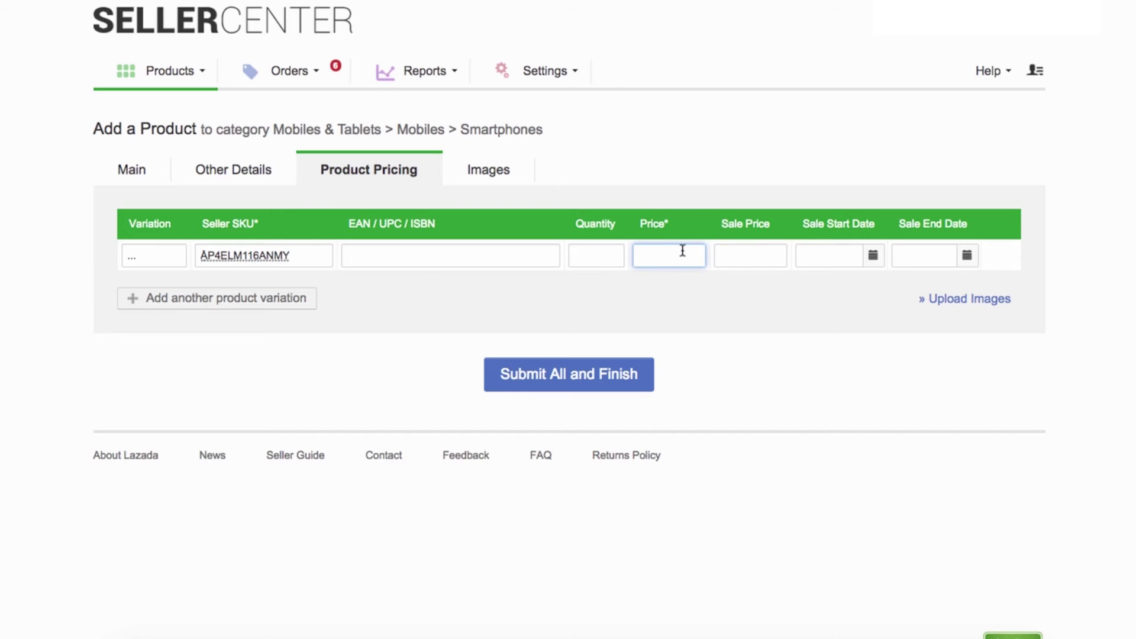
type("2702")
left_click(727, 249)
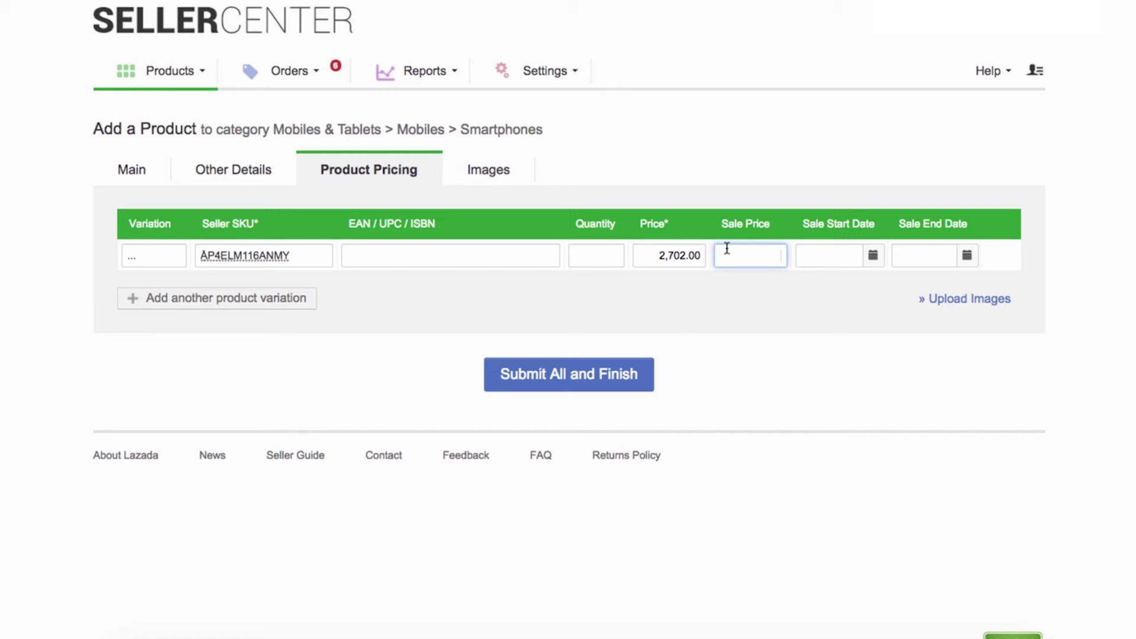
type("2599")
Pick 1 July 2015 as the sale start date and 6 June 2020 as the sale end date
left_click(873, 255)
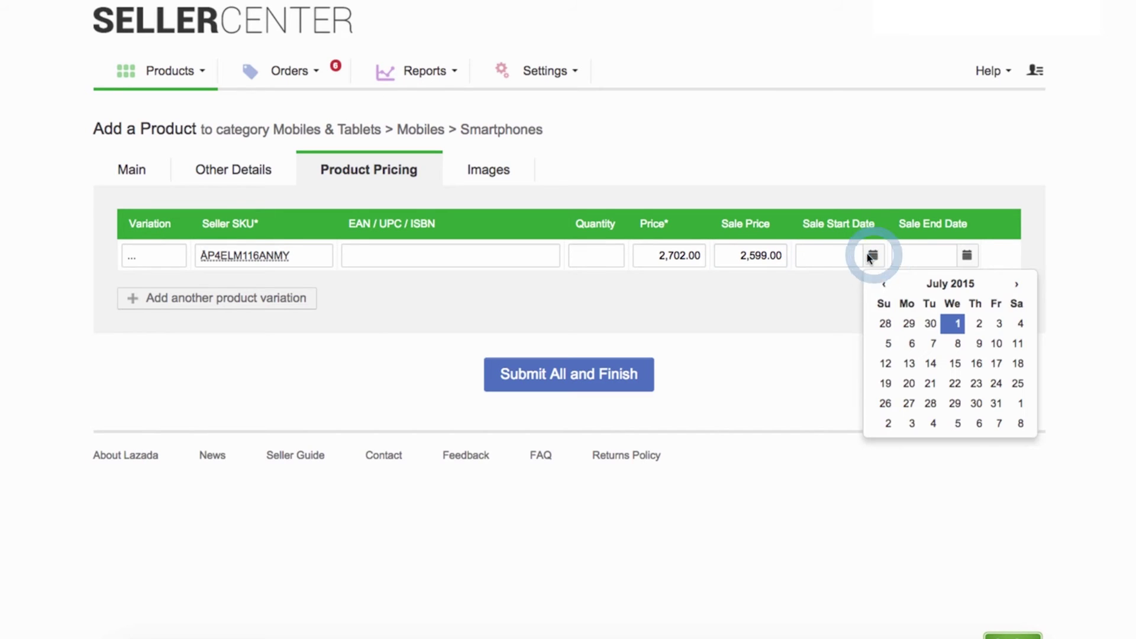
left_click(954, 323)
left_click(966, 255)
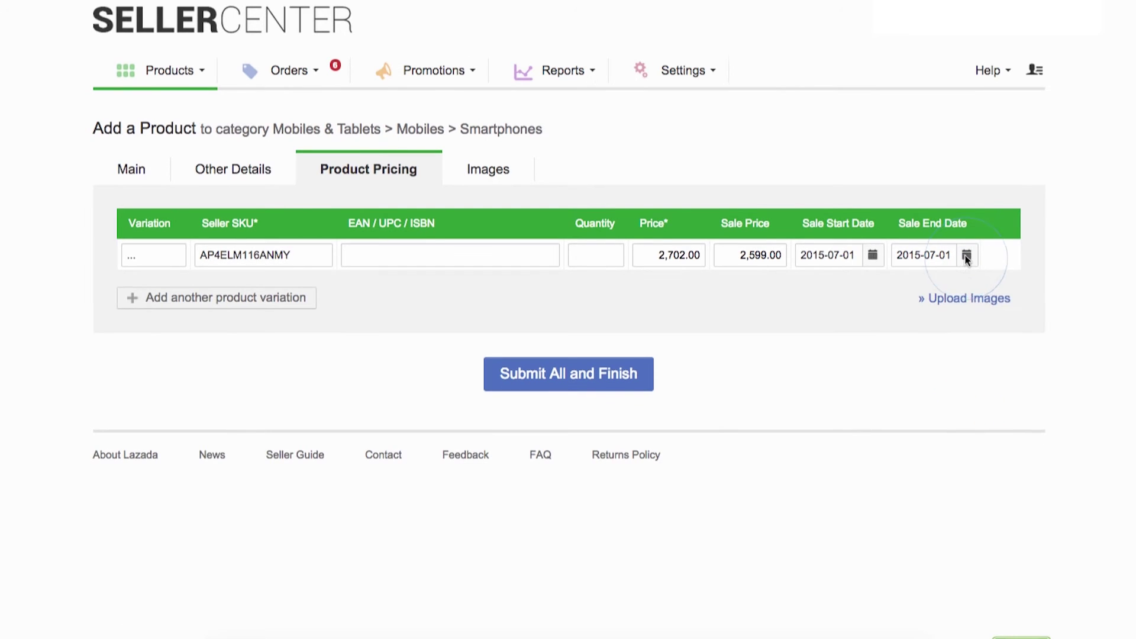
left_click(966, 255)
left_click(1110, 284)
left_click(1110, 284)
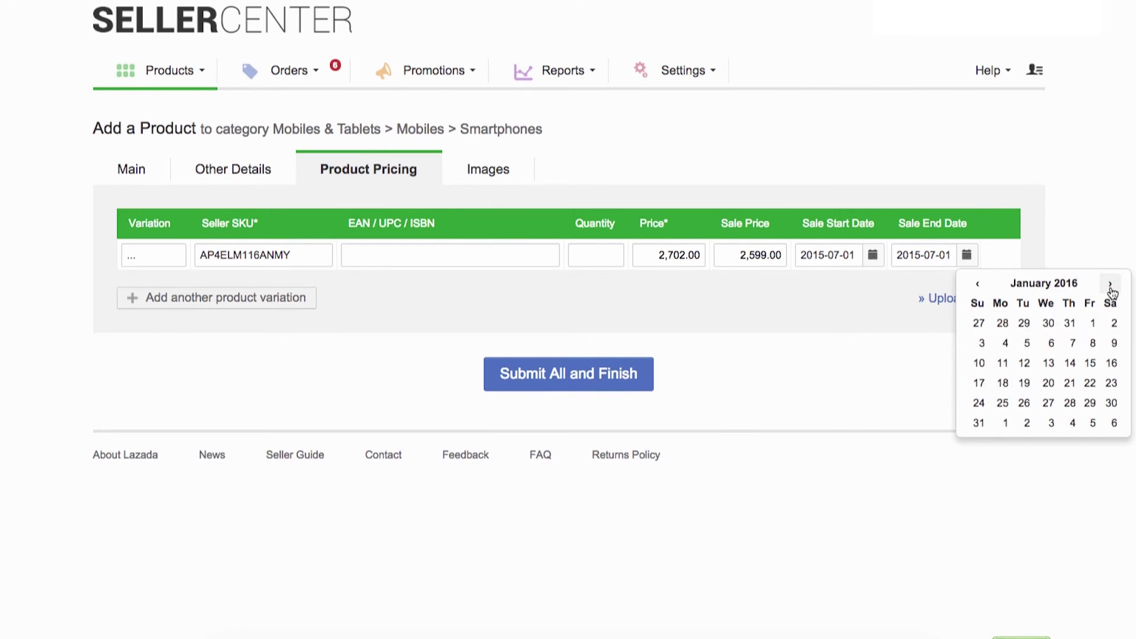
left_click(1110, 285)
left_click(1109, 284)
left_click(1109, 285)
left_click(1109, 284)
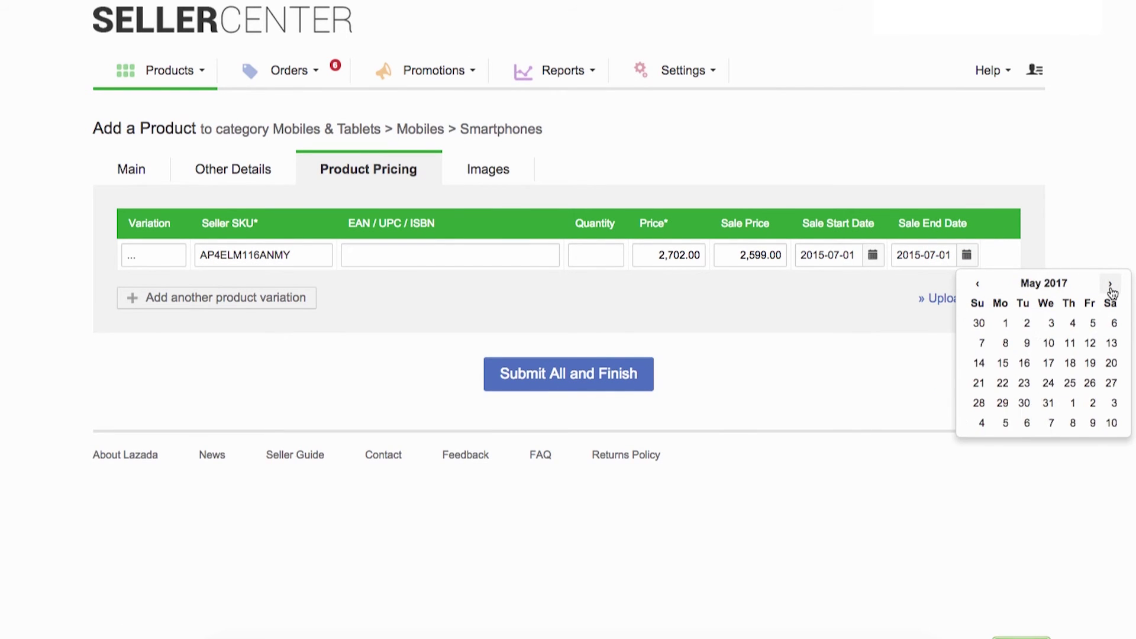
left_click(1110, 285)
left_click(1109, 284)
left_click(1110, 284)
left_click(1110, 284)
left_click(1109, 284)
left_click(1110, 284)
left_click(1109, 285)
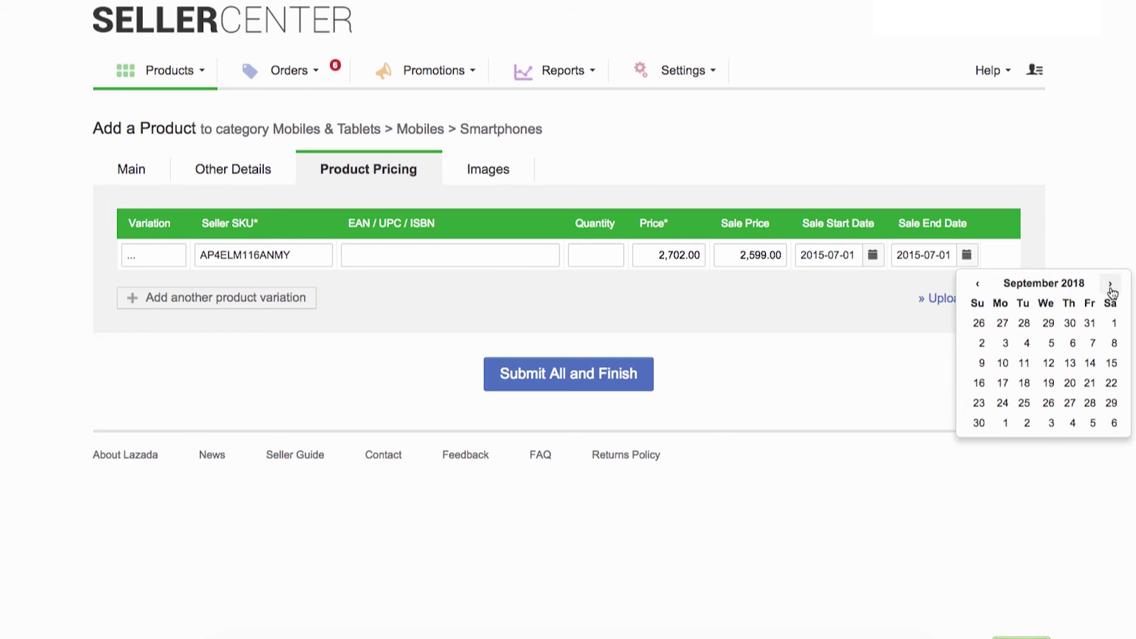
left_click(1109, 284)
left_click(1110, 284)
left_click(1109, 285)
left_click(1109, 284)
left_click(1110, 284)
left_click(1109, 284)
left_click(1109, 285)
left_click(1110, 284)
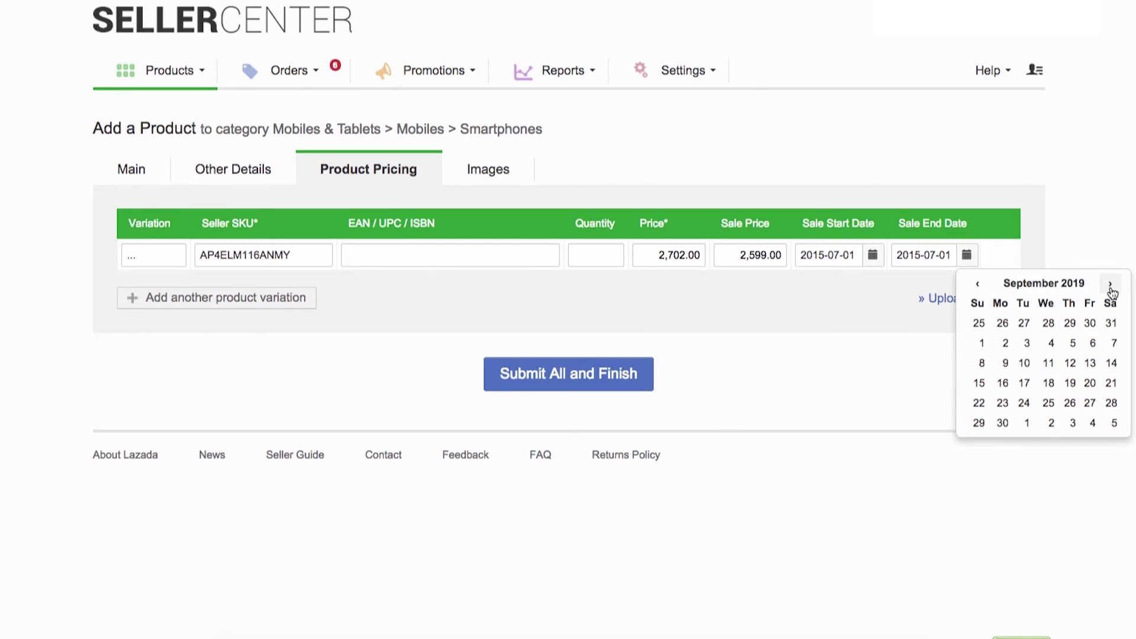
left_click(1110, 285)
left_click(1110, 285)
left_click(1110, 284)
left_click(1110, 284)
left_click(1110, 285)
left_click(1110, 285)
left_click(1110, 284)
left_click(1110, 285)
left_click(1110, 284)
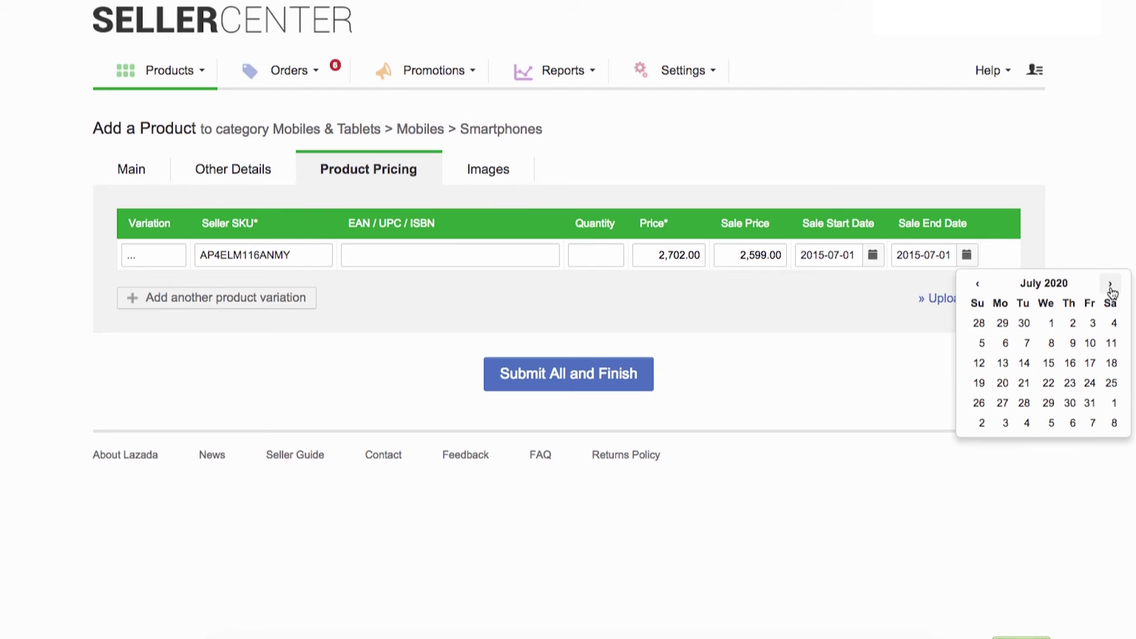
left_click(977, 285)
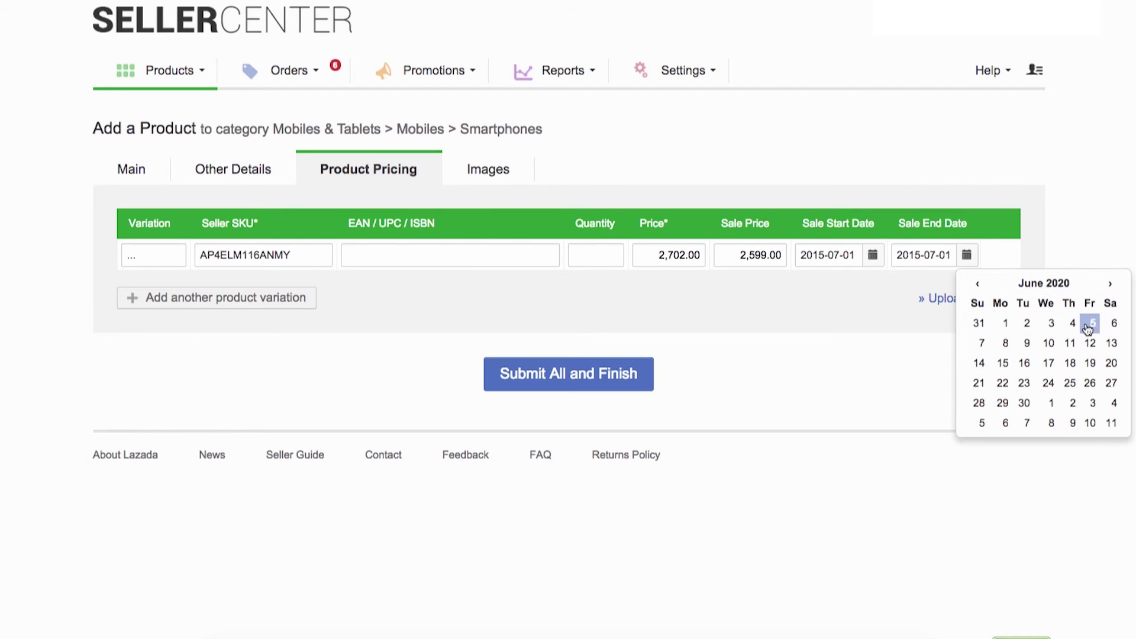
left_click(1110, 324)
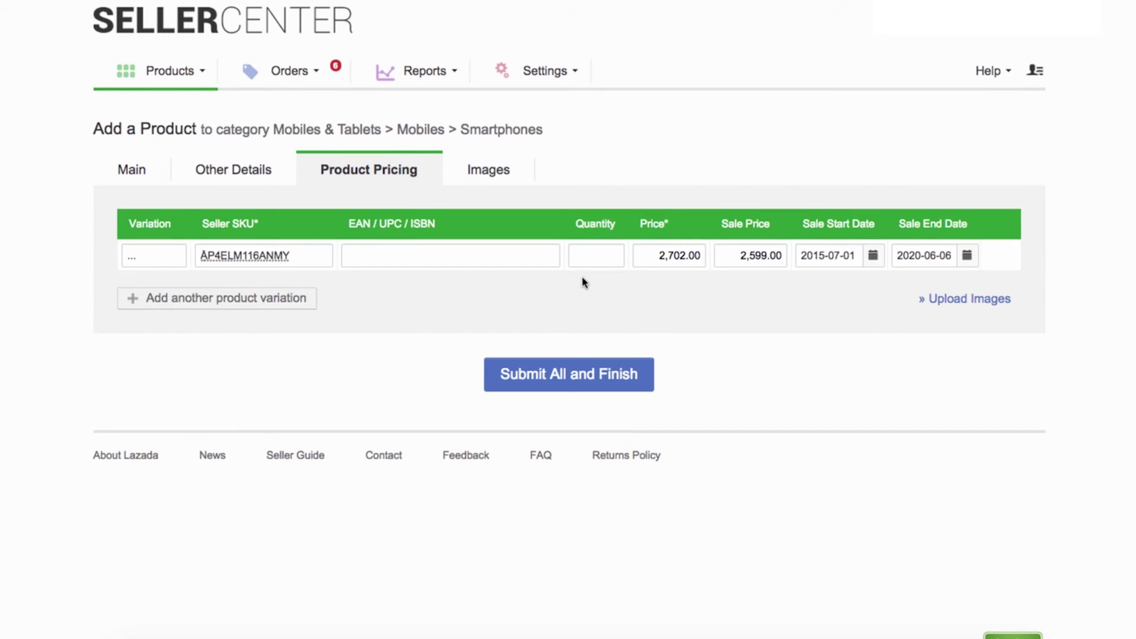
left_click(591, 254)
Enter a stock quantity of 200 for the smartphone
type("200")
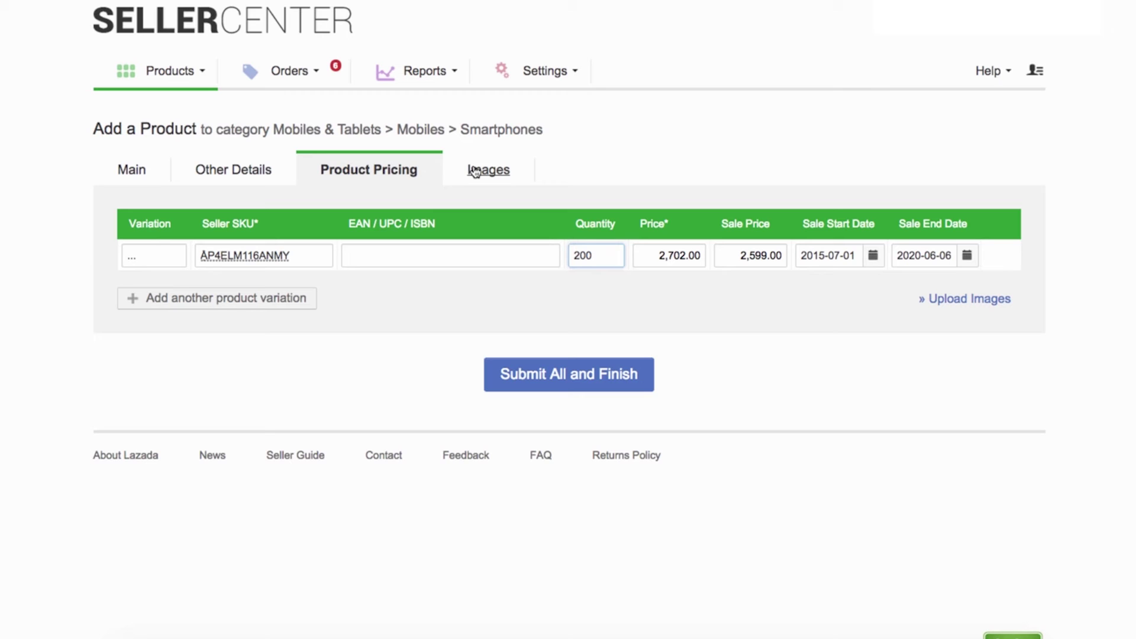
Bring up the Images section and submit the finished smartphone listing
left_click(475, 171)
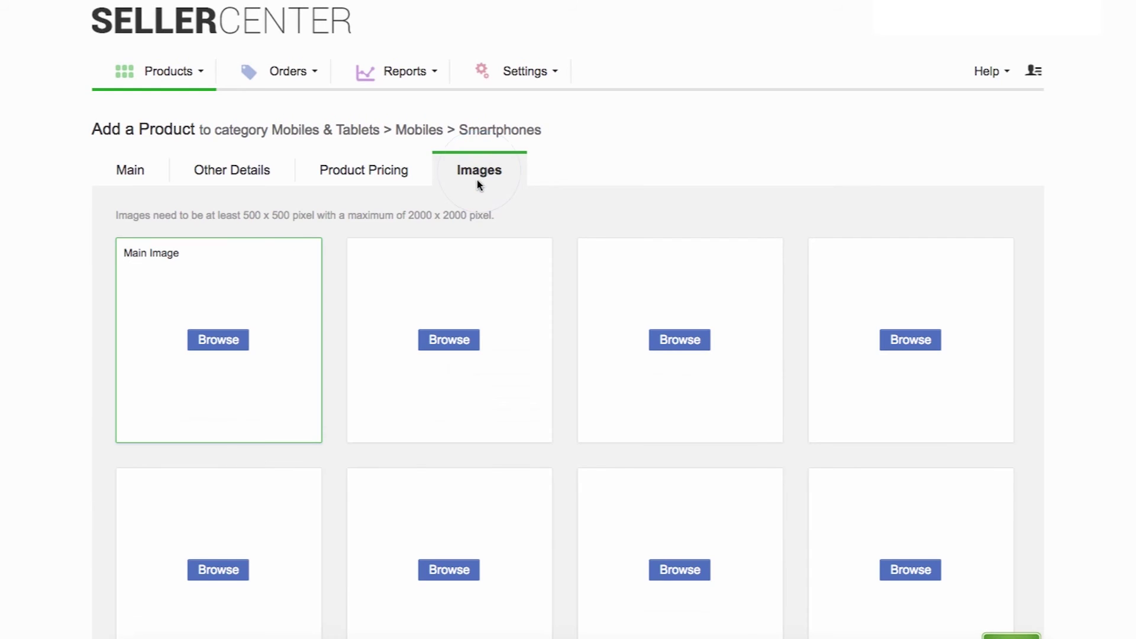
scroll(607, 216, "down", 4)
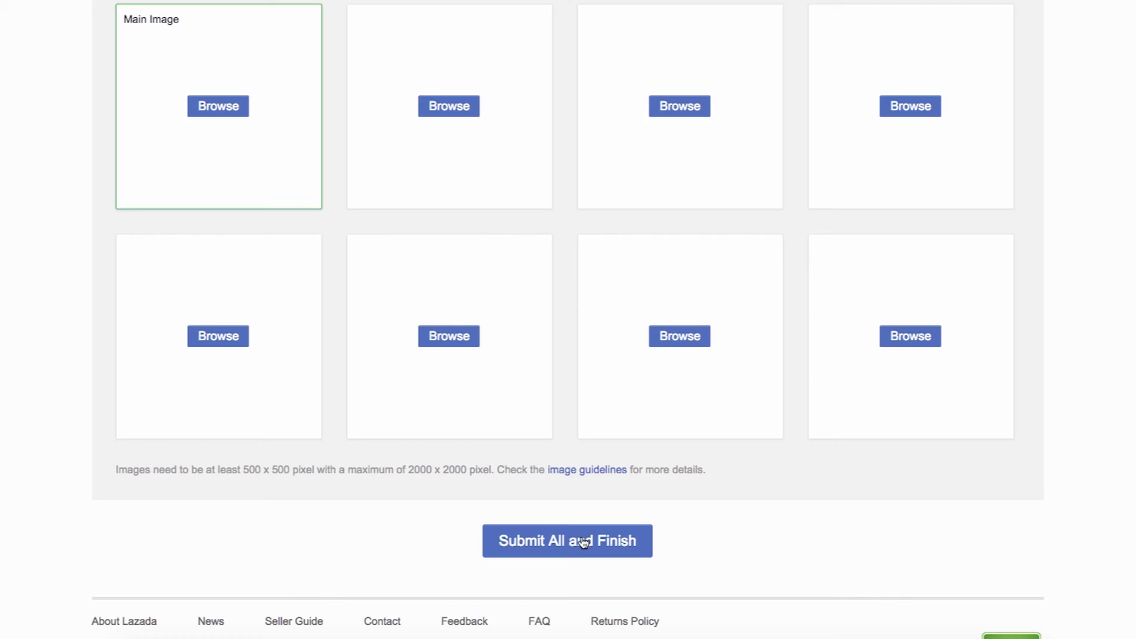
left_click(583, 543)
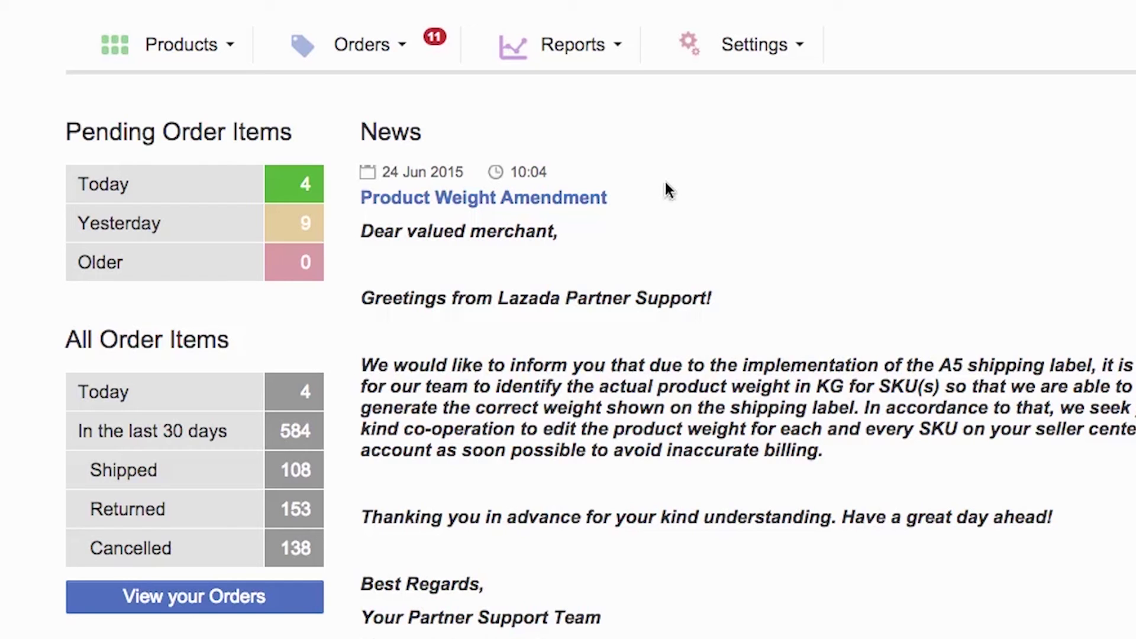
Go to Products > Manage Products and open image management for the Silver Remax Aurora Data Line
left_click(137, 47)
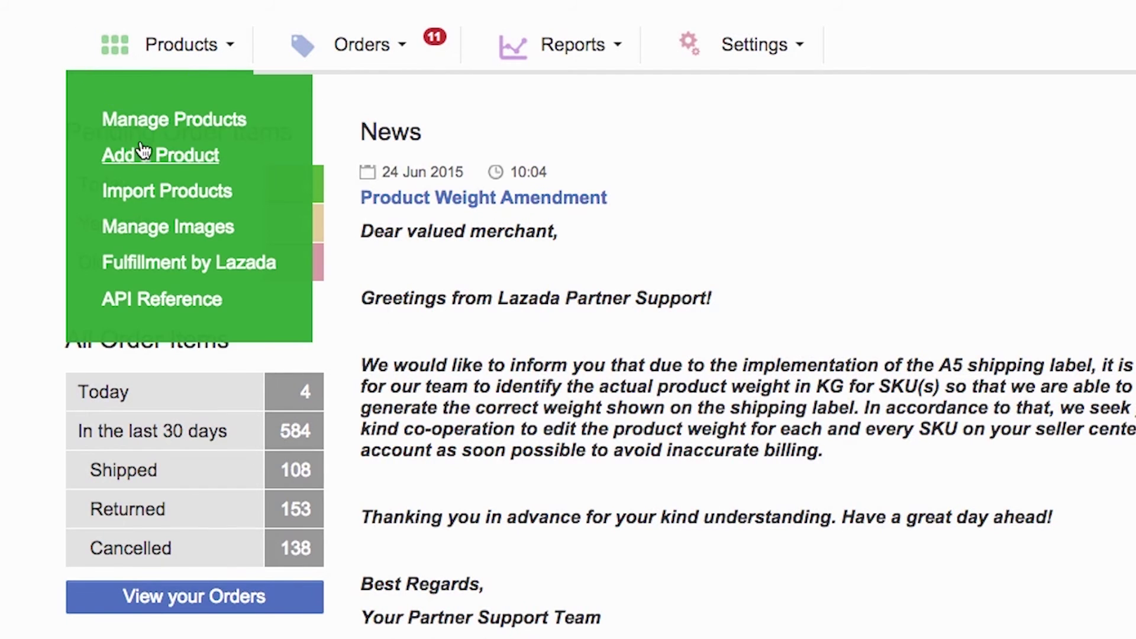
left_click(152, 128)
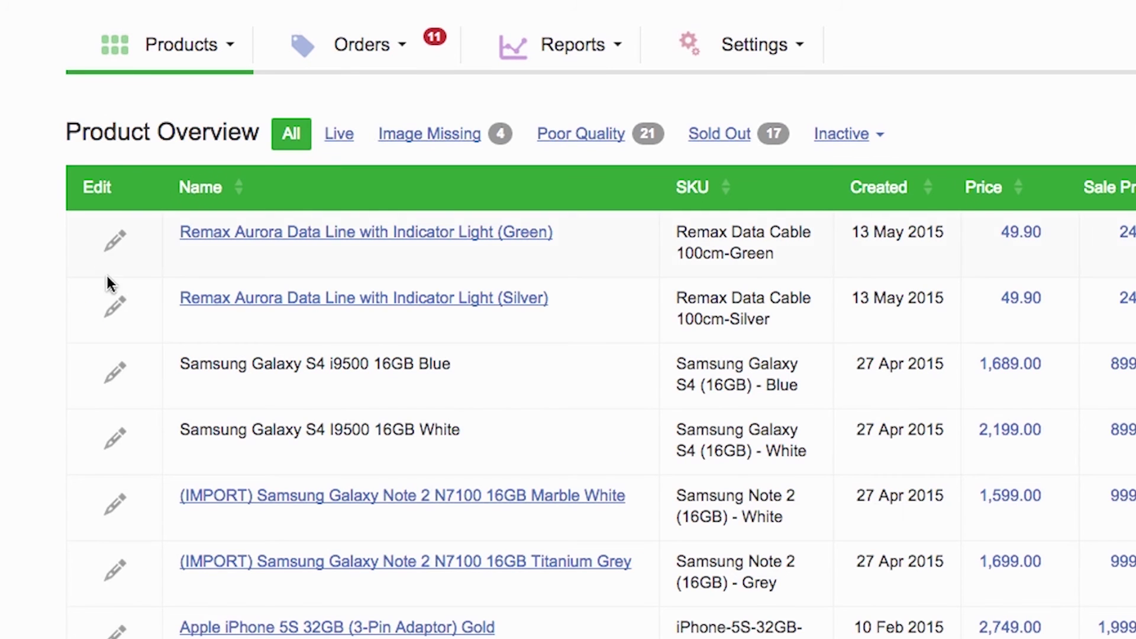
left_click(121, 312)
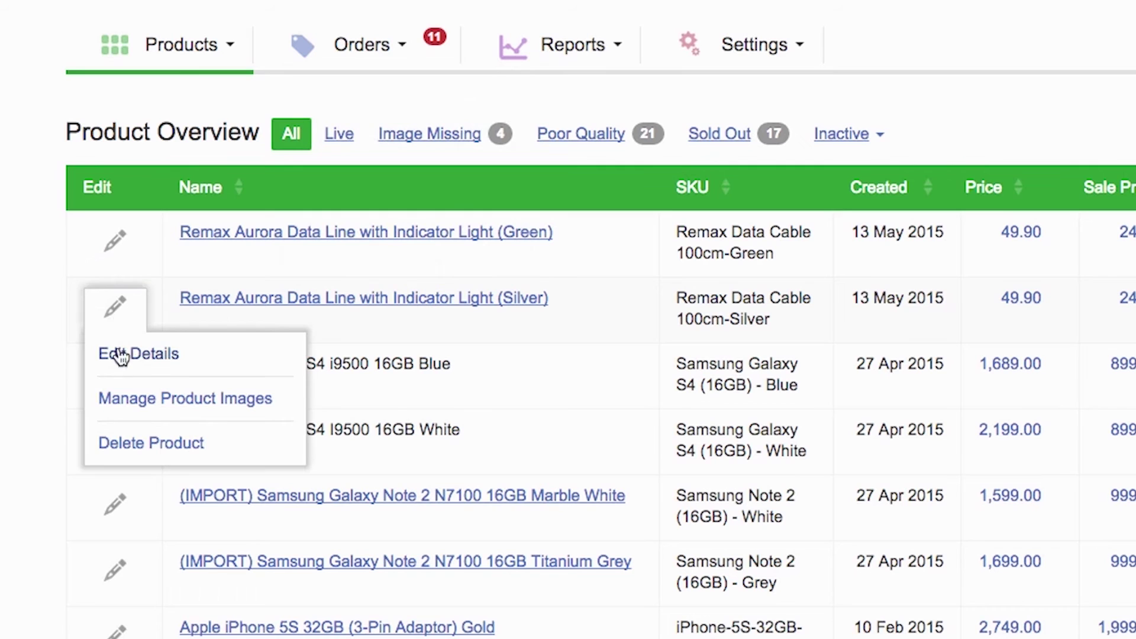
left_click(123, 400)
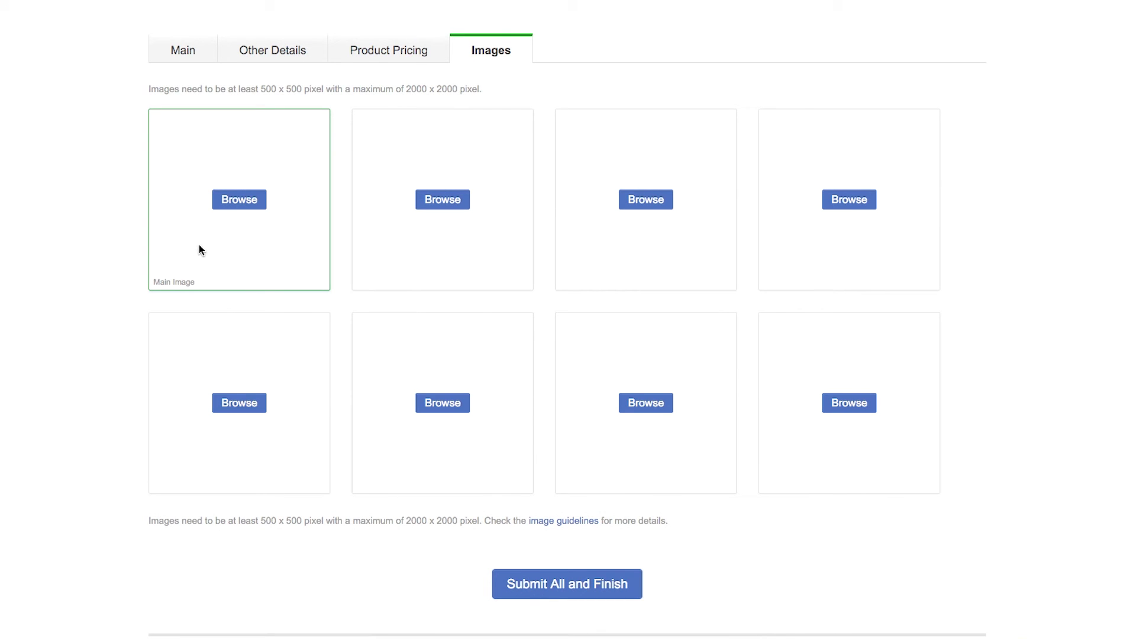
Browse and upload 1.jpg as the main image, then 2.jpg and 3.jpg into the next two slots
left_click(223, 213)
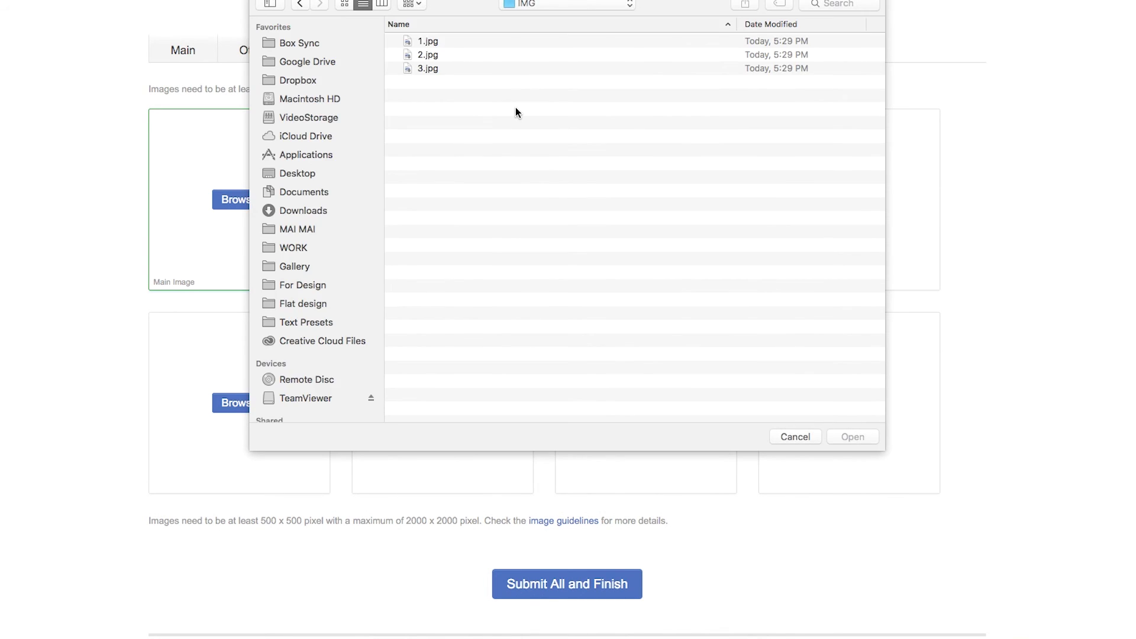
double_click(464, 41)
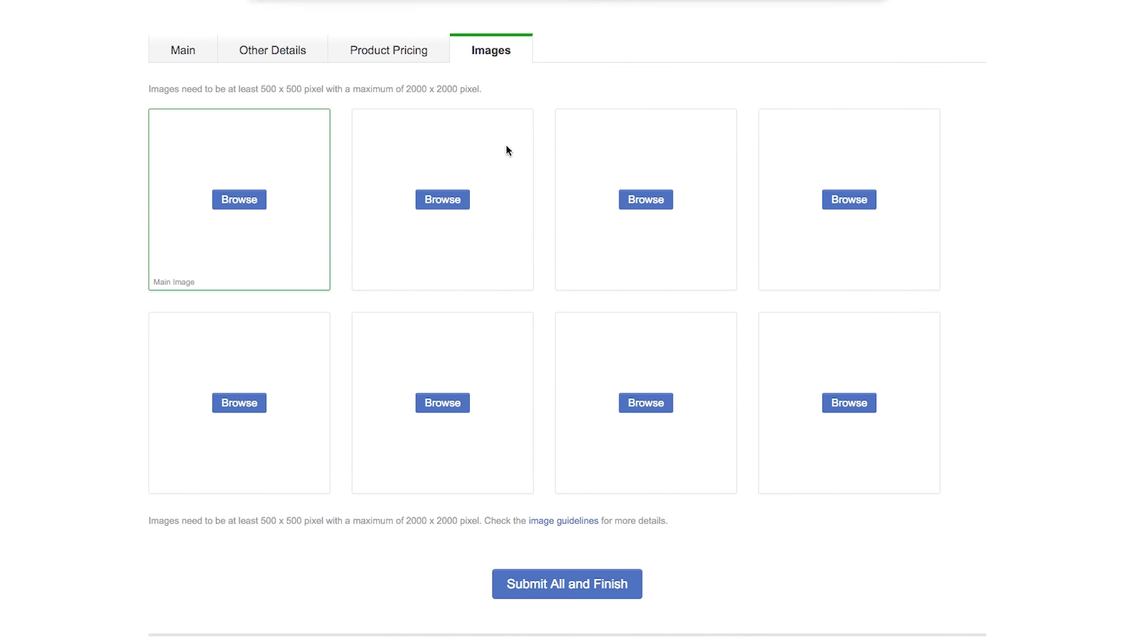
left_click(459, 202)
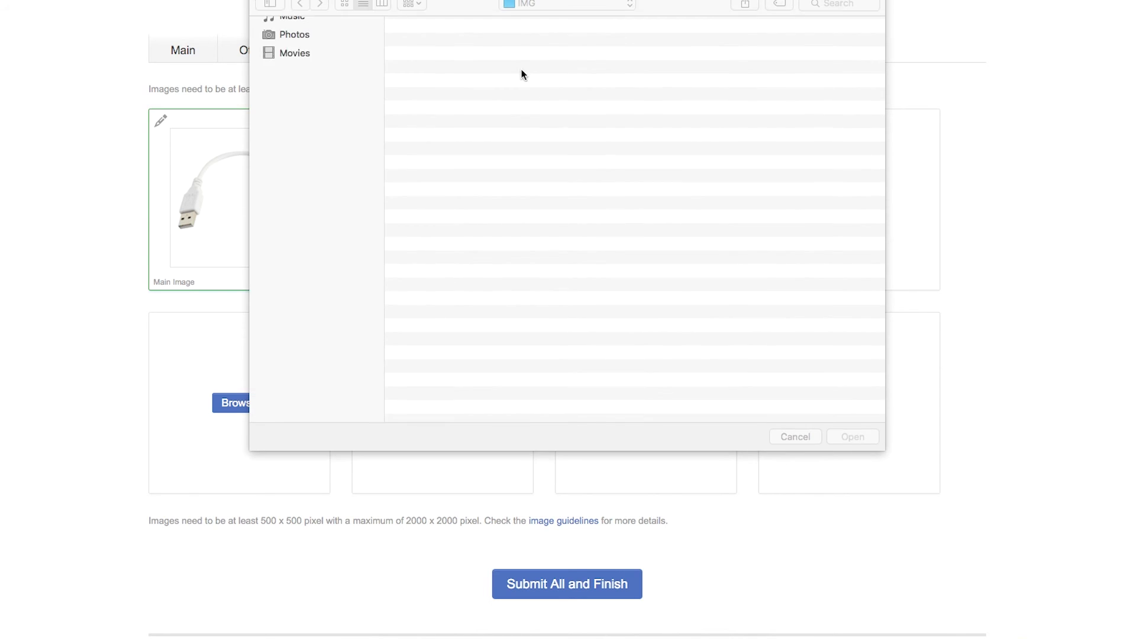
left_click(516, 54)
double_click(515, 54)
left_click(655, 201)
left_click(465, 71)
double_click(465, 70)
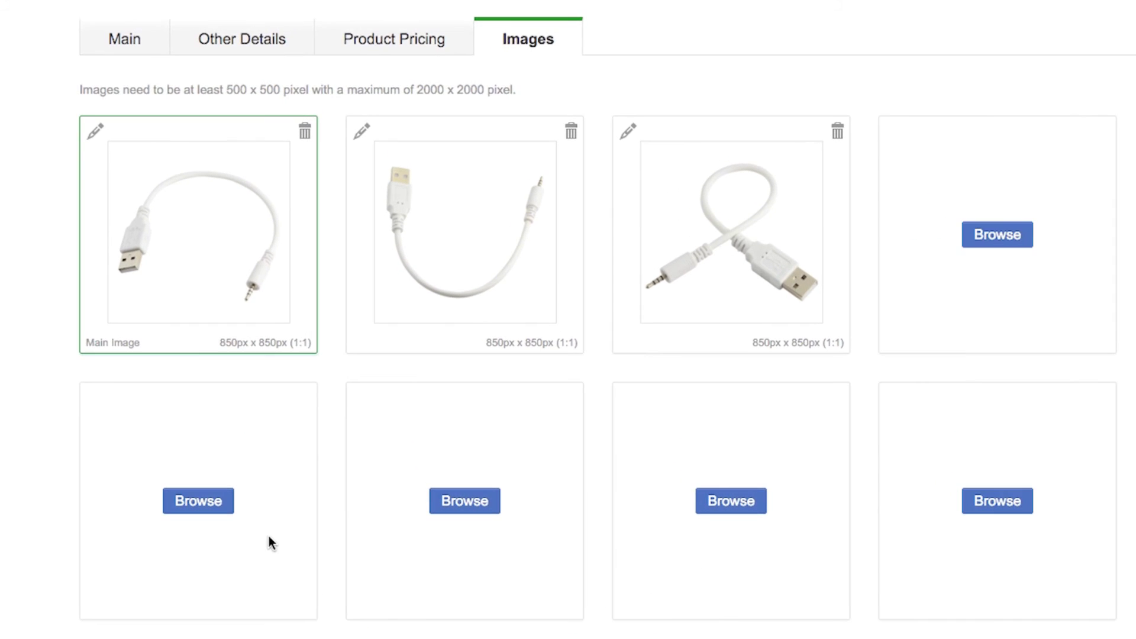
In the main image's crop editor, try zoom and rotation, then align the square crop frame over the cable
left_click(95, 132)
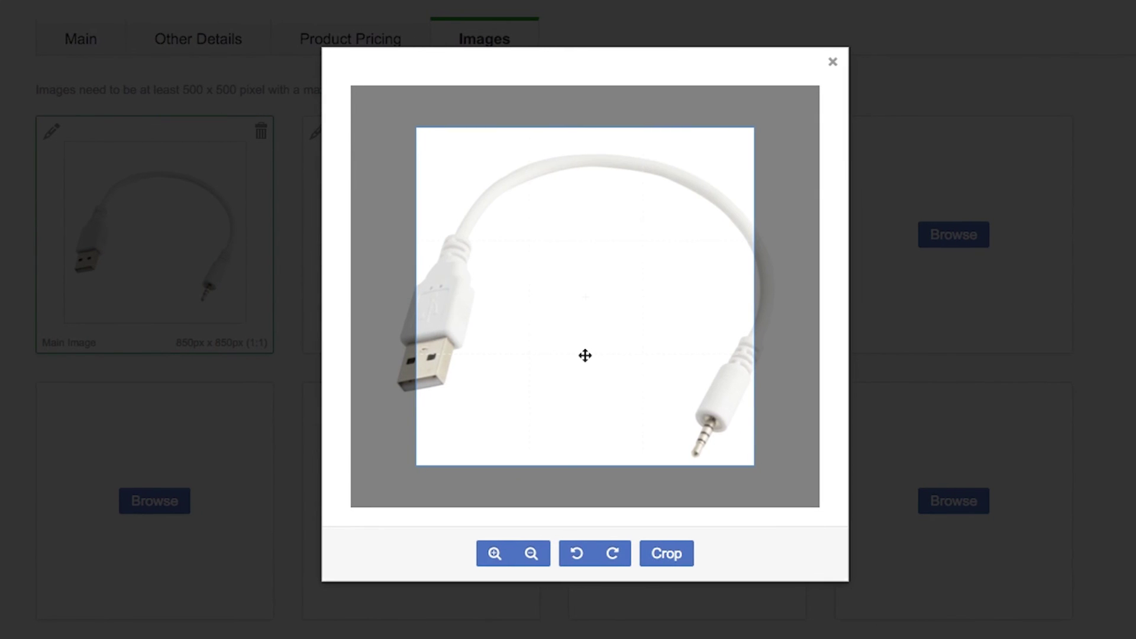
left_click(531, 555)
left_click(531, 554)
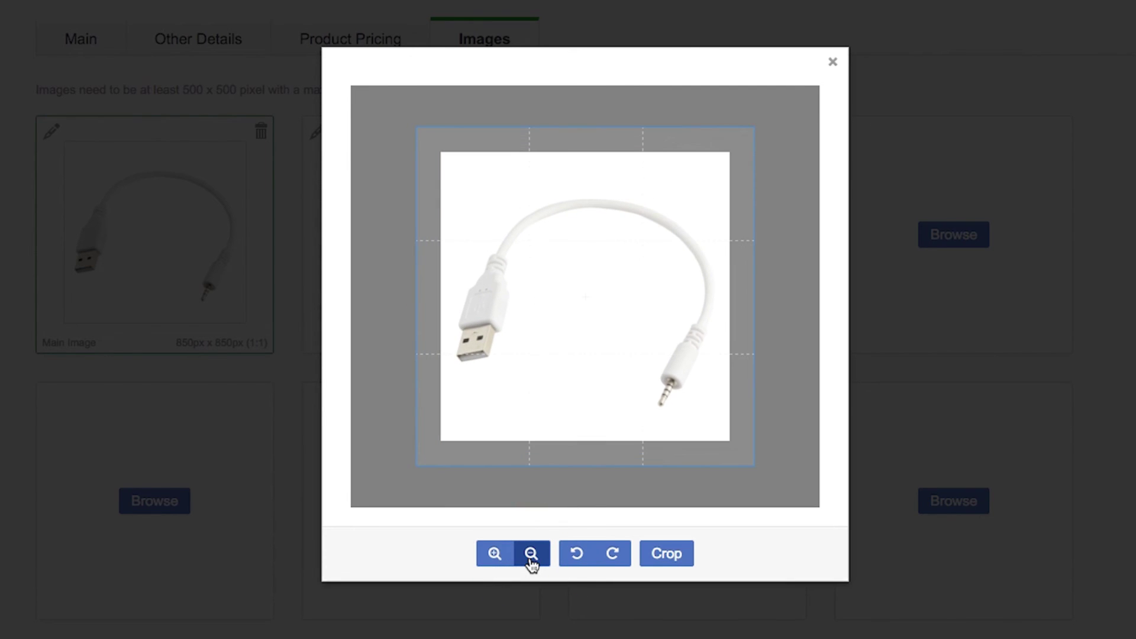
left_click(494, 554)
left_click(494, 554)
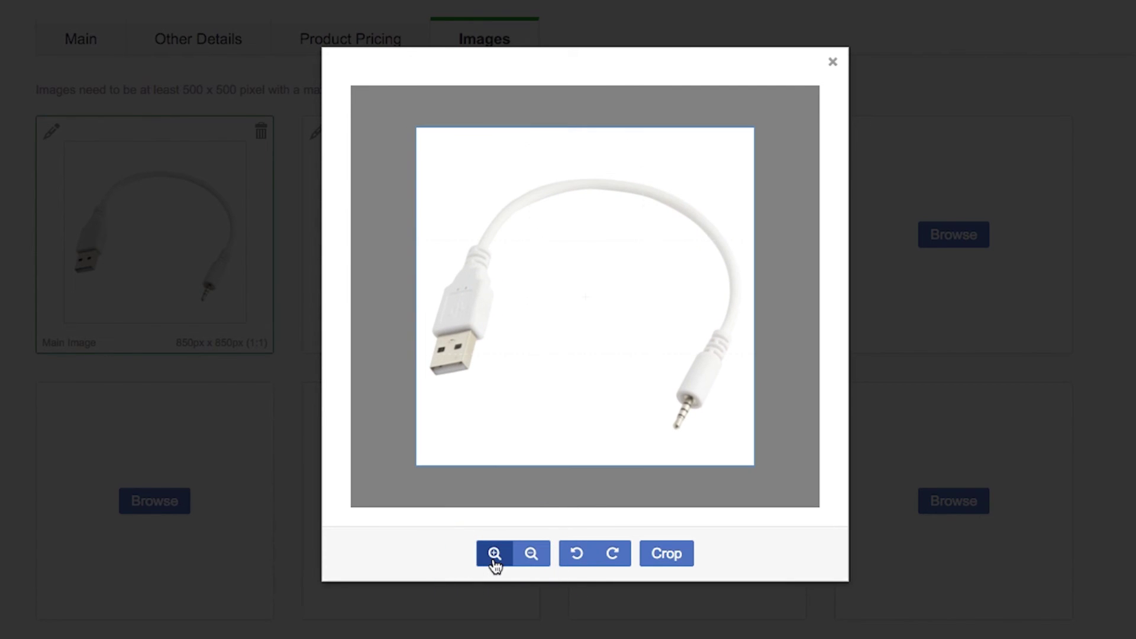
left_click(577, 554)
left_click(612, 554)
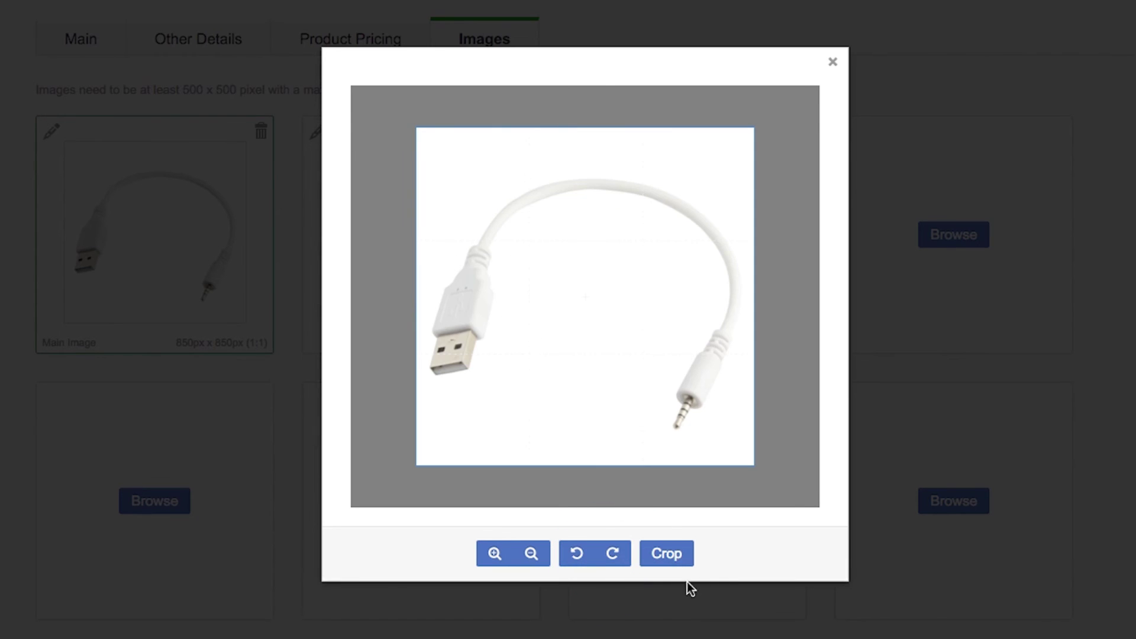
left_click_drag(657, 375, 664, 393)
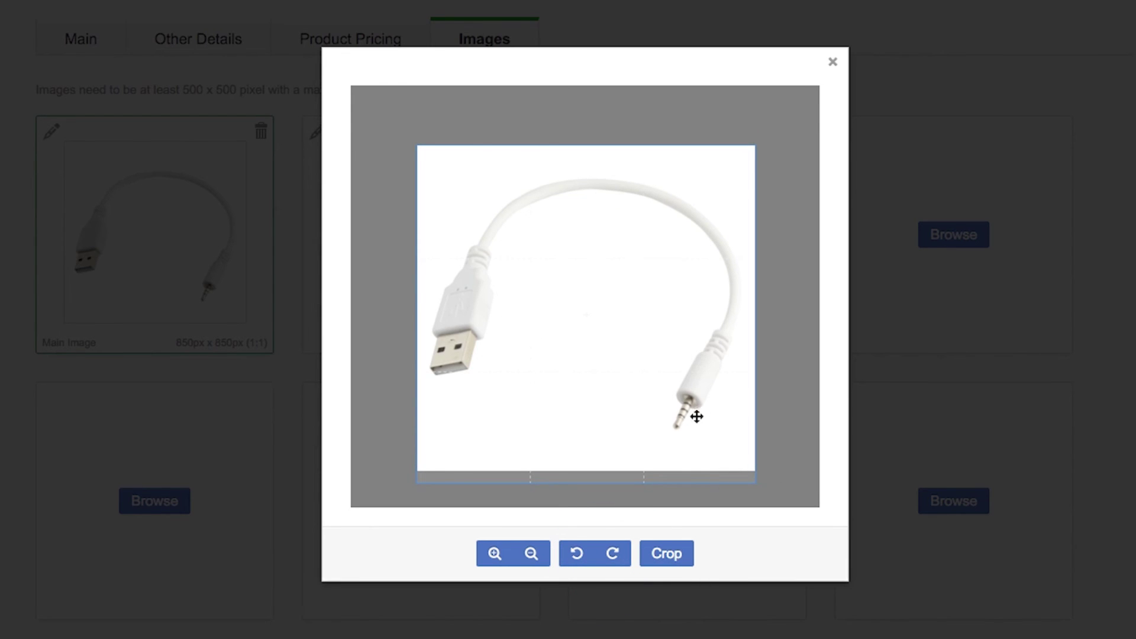
left_click_drag(716, 446, 715, 436)
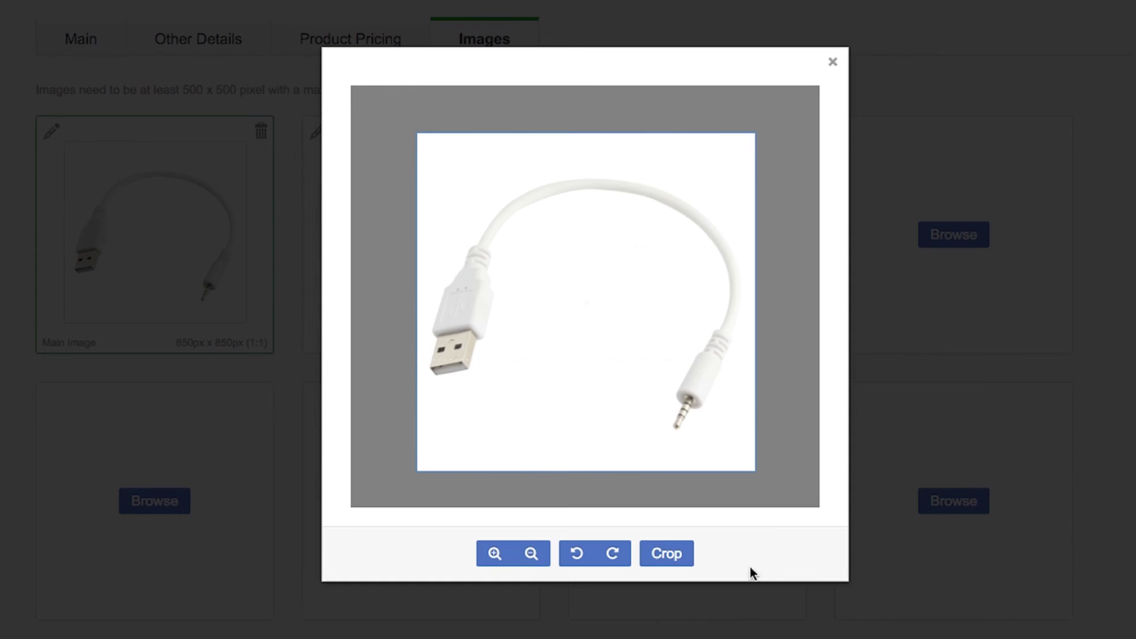
Apply the crop to the main cable image
left_click(666, 554)
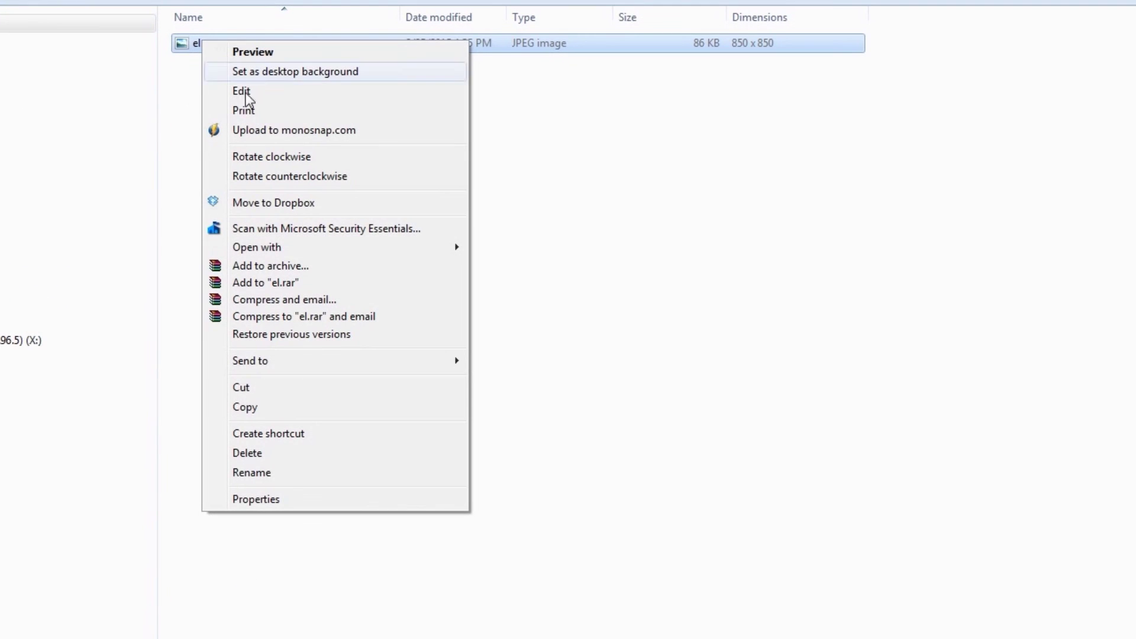
Open the JPEG file's Properties Details tab to check its 850 x 850 dimensions
left_click(275, 499)
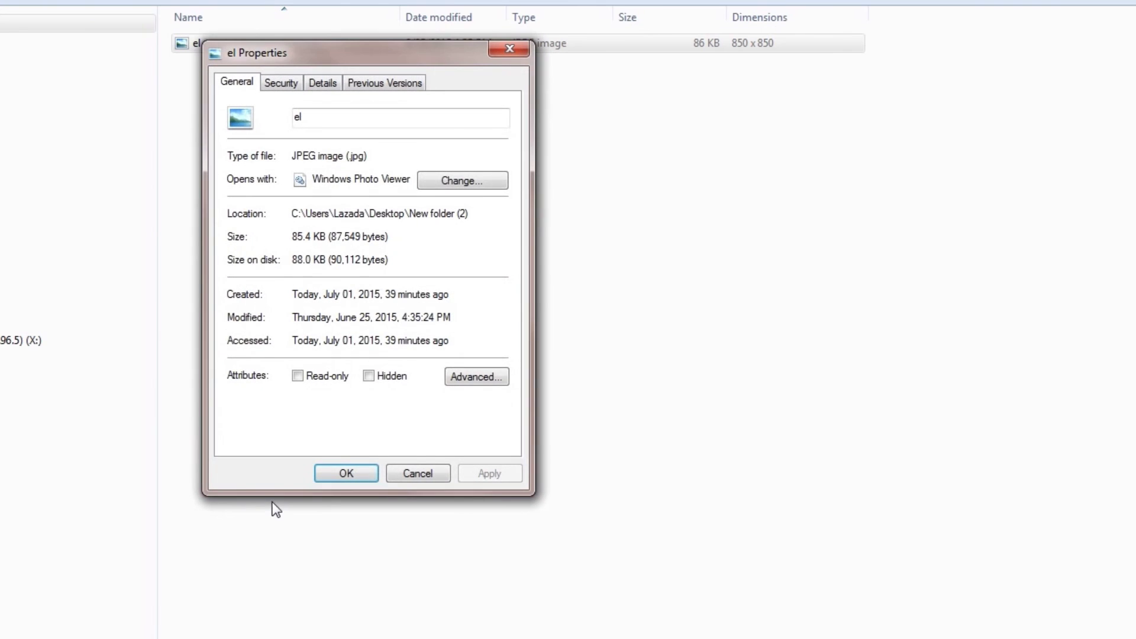
left_click(323, 84)
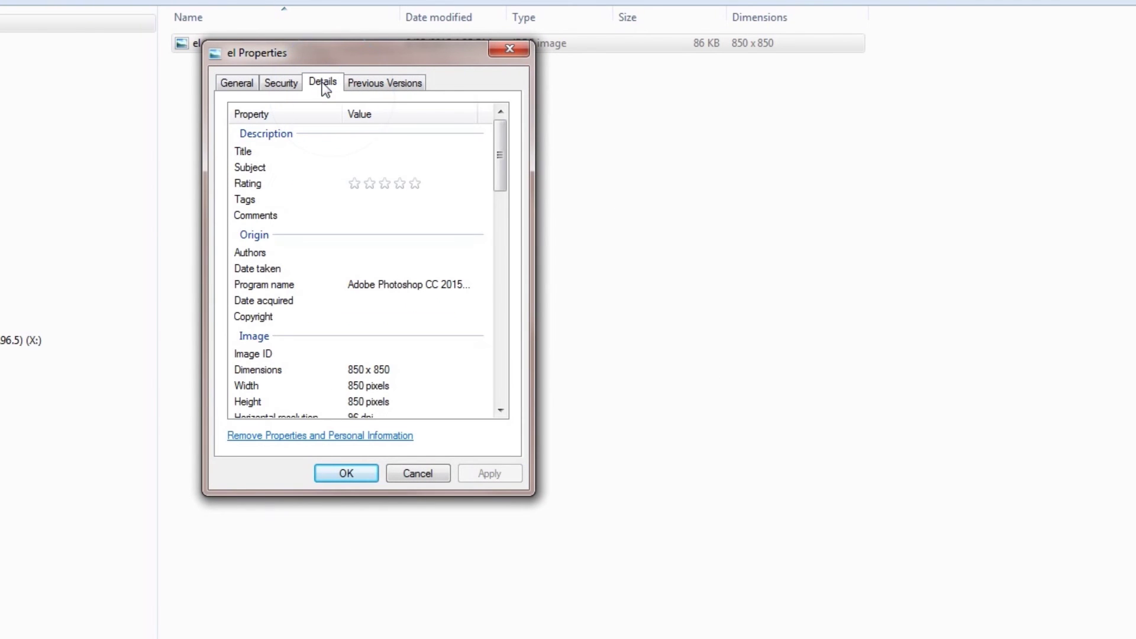
left_click(272, 369)
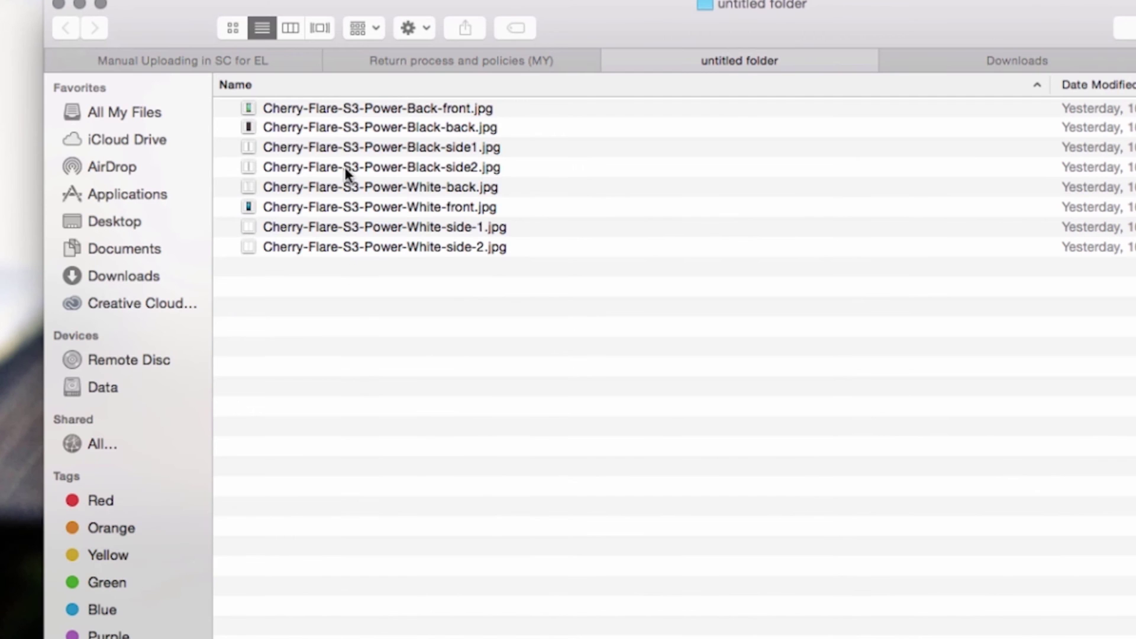
Get Info on Cherry-Flare-S3-Power-Back-front.jpg and expand More Info to see its dimensions
right_click(333, 110)
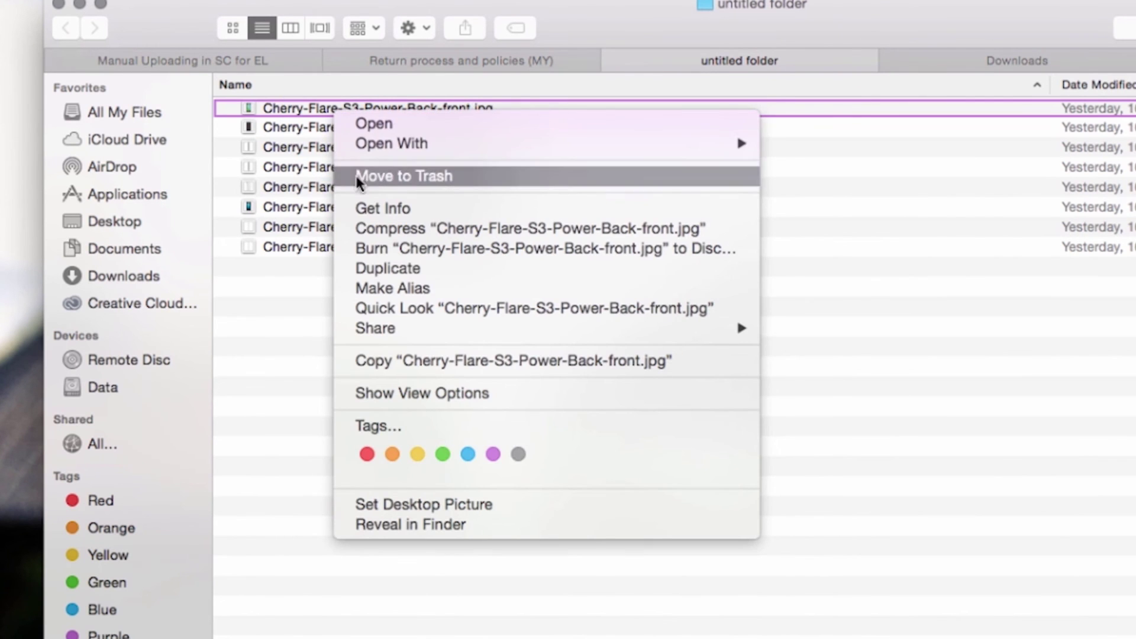
left_click(364, 210)
left_click(710, 417)
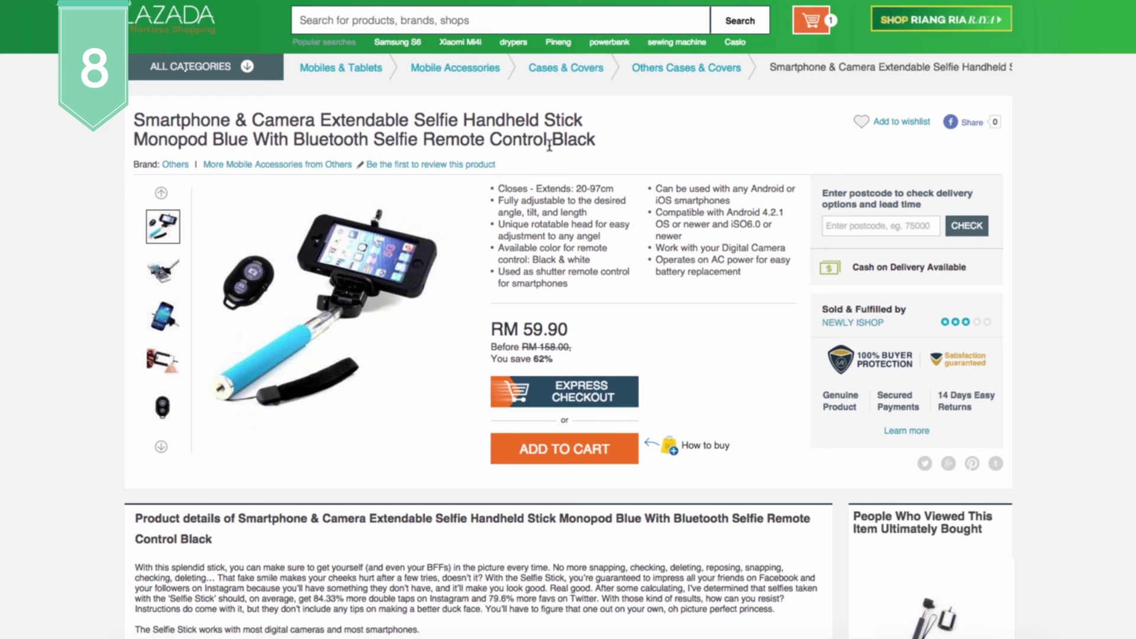
Browse the selfie stick page, then compare the micro SD card's adapter and four-card photos
scroll(549, 148, "down", 4)
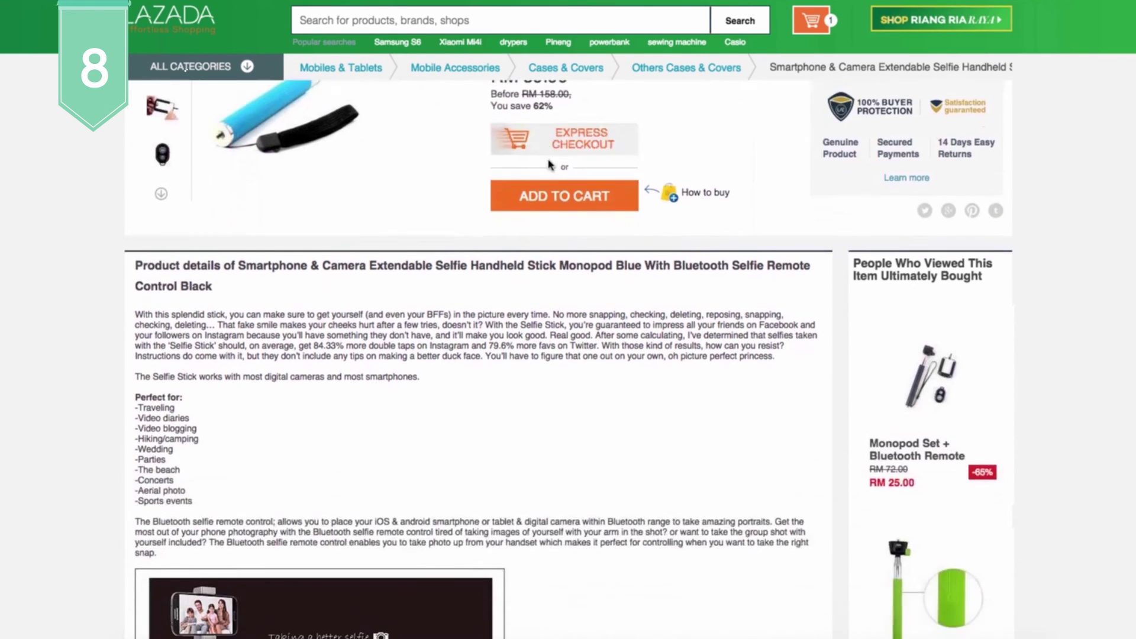
scroll(549, 164, "down", 19)
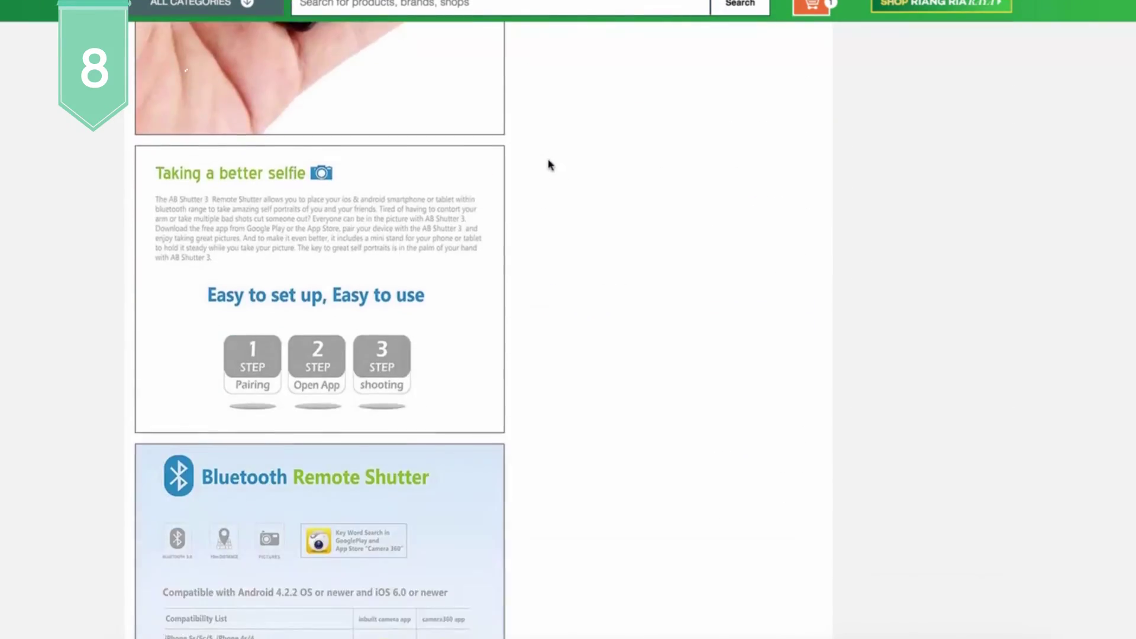
scroll(549, 164, "down", 20)
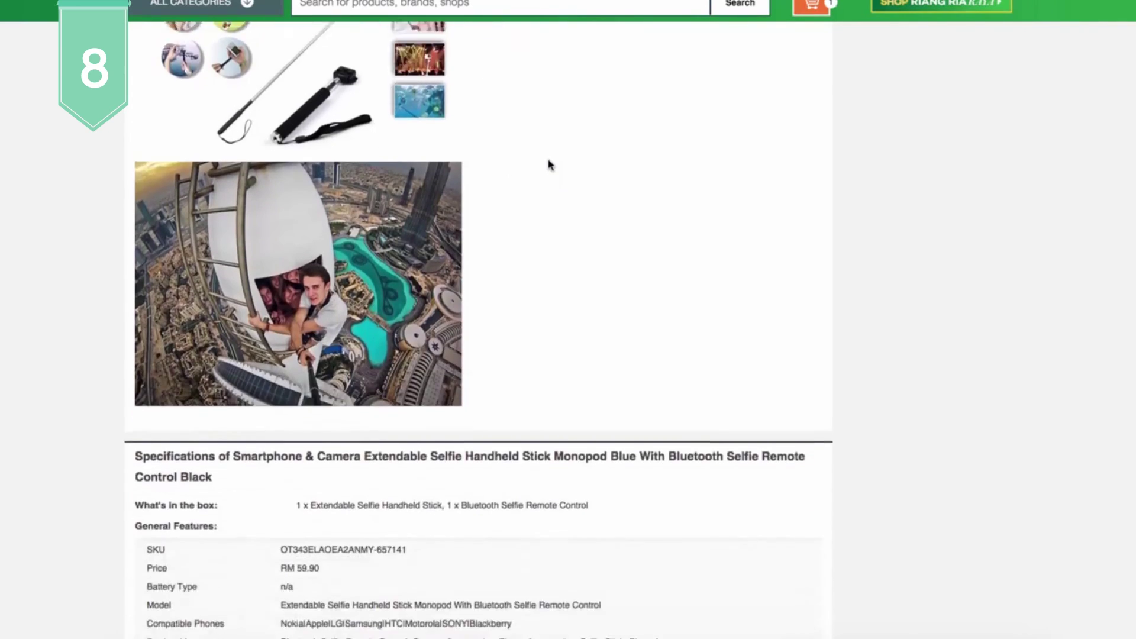
scroll(548, 163, "down", 4)
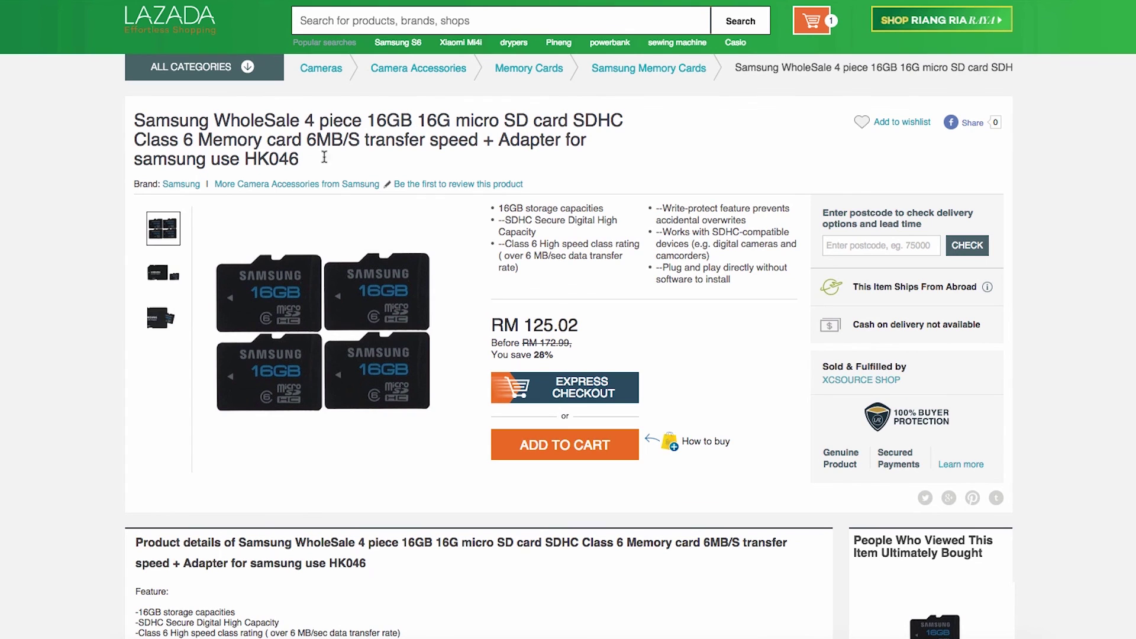
left_click(164, 320)
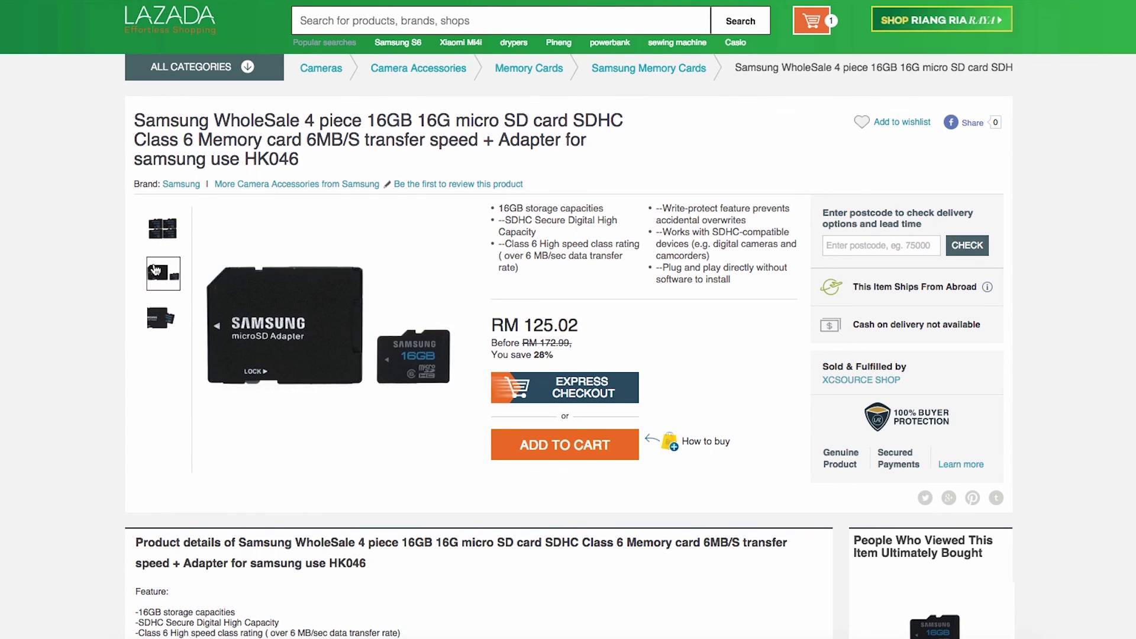
left_click(168, 234)
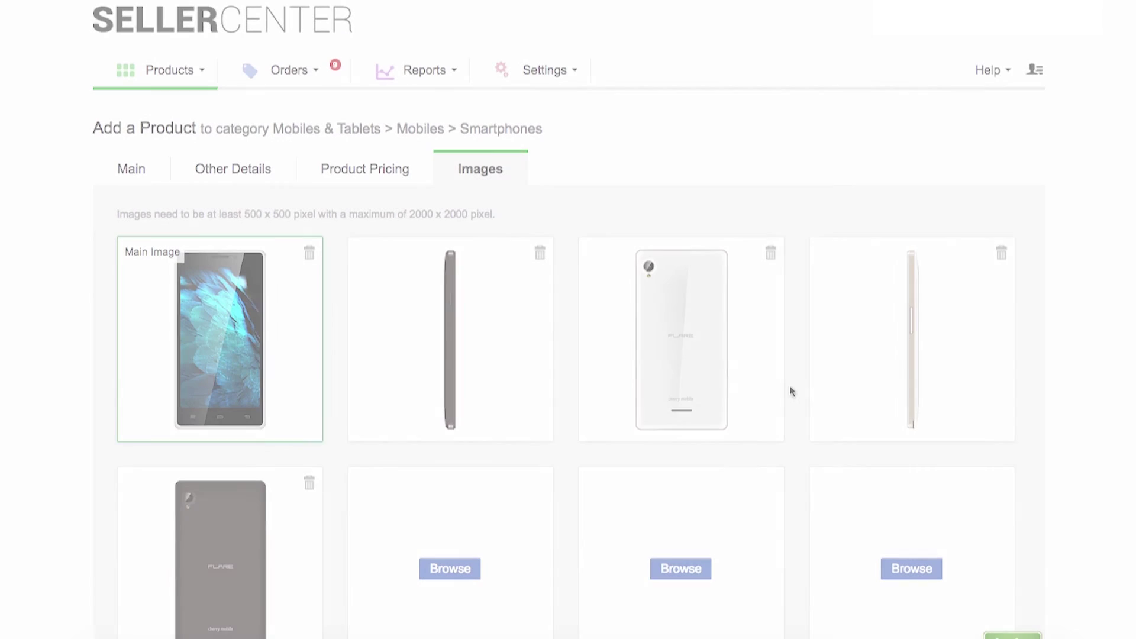
Scroll down the smartphone listing's Images page toward Submit All and Finish
scroll(1041, 421, "down", 3)
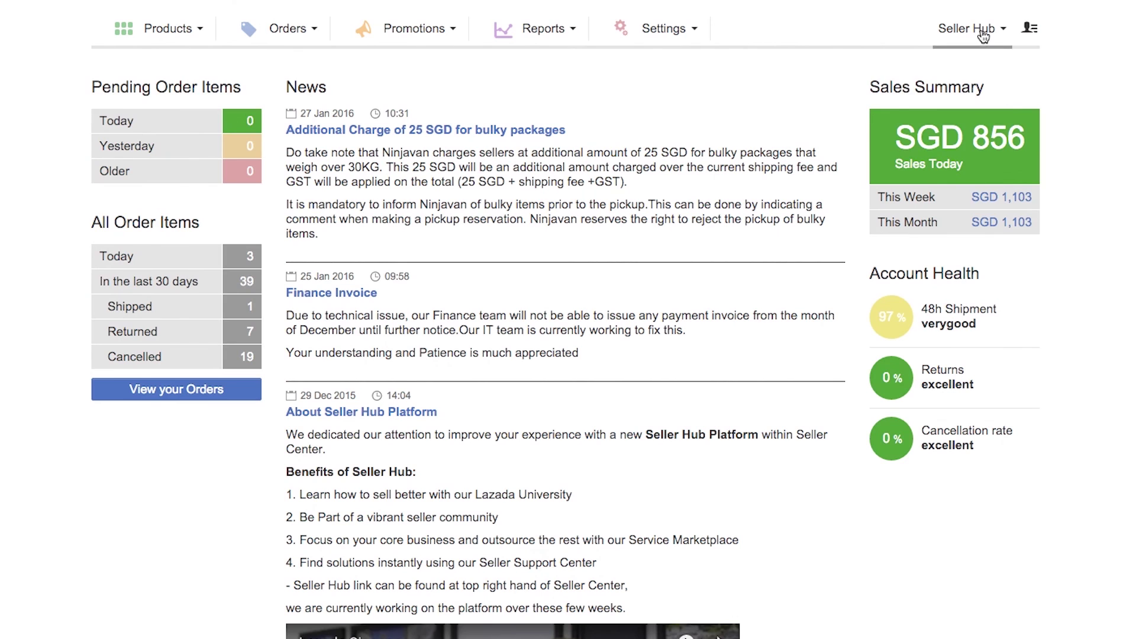
Go to the Support Center FAQ from the seller help resources menu
left_click(983, 36)
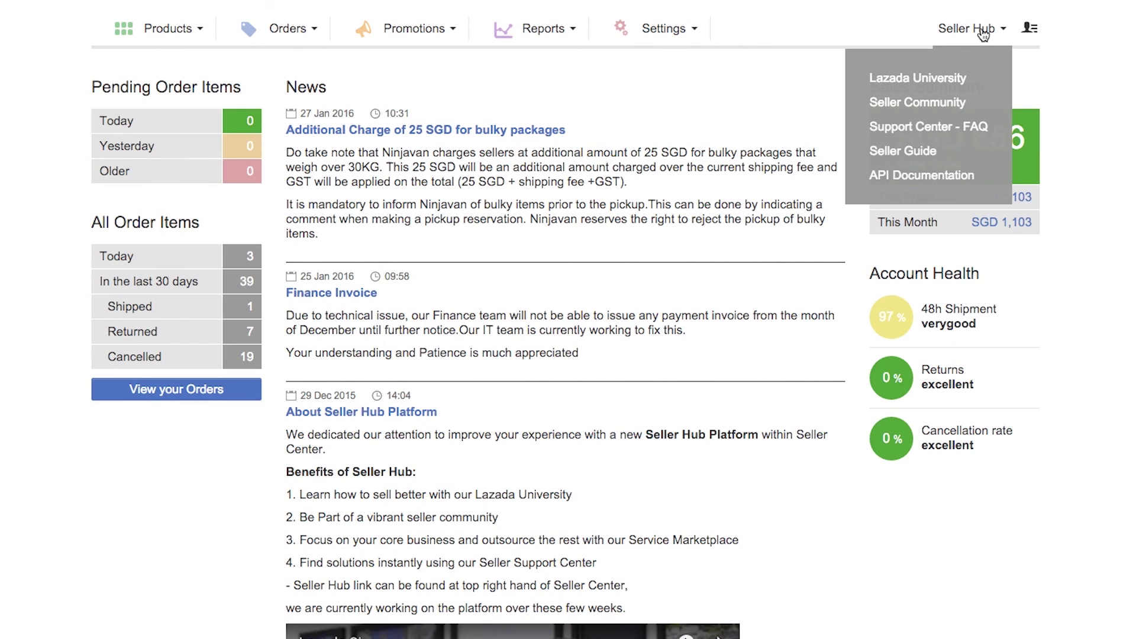
left_click(956, 136)
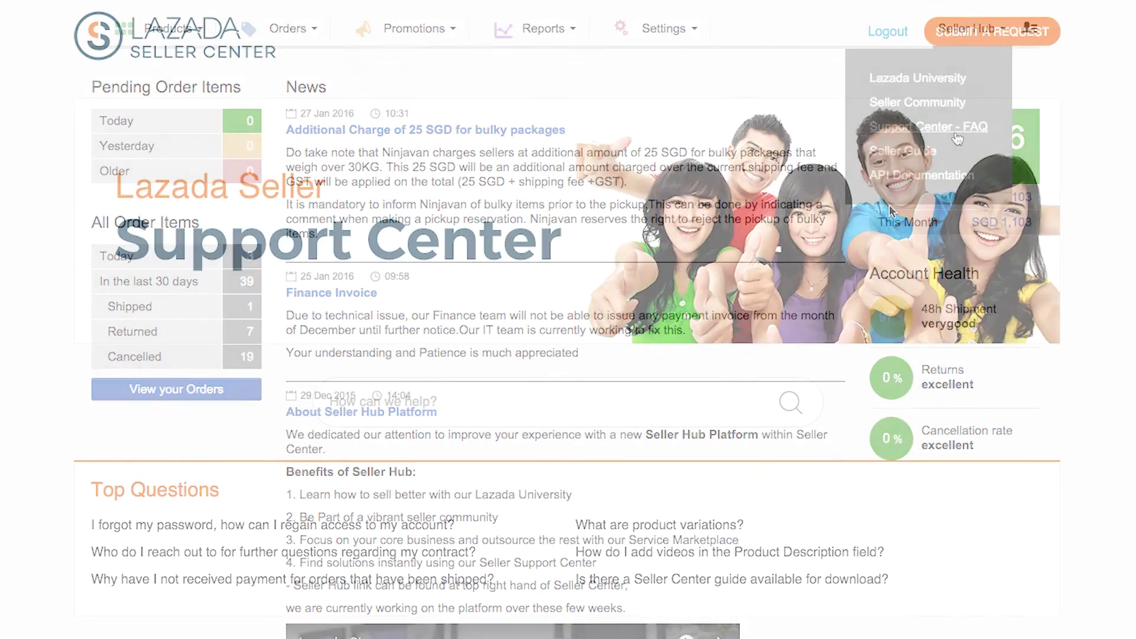